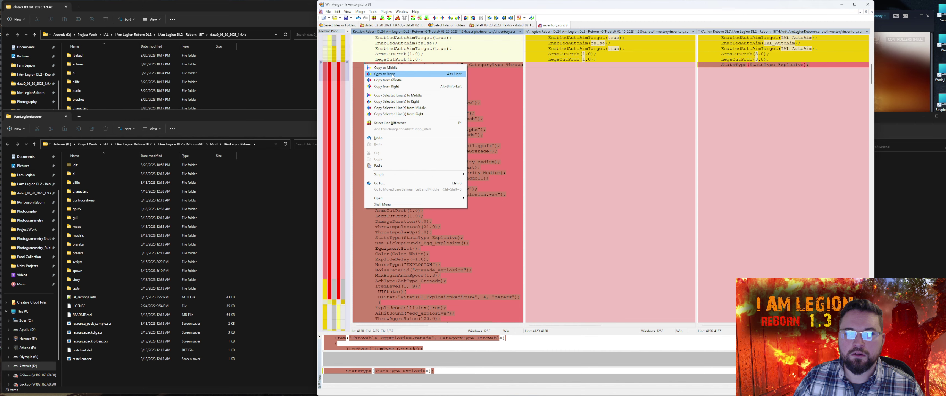
Copy the Throwable_EggsplosiveGrenade item blocks from the new game data's inventory.scr into the mod's inventory.scr
click(392, 74)
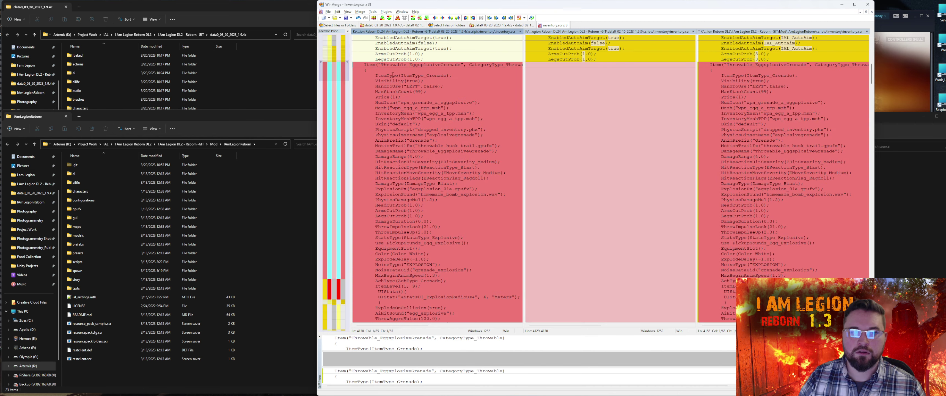
key(alt+Right)
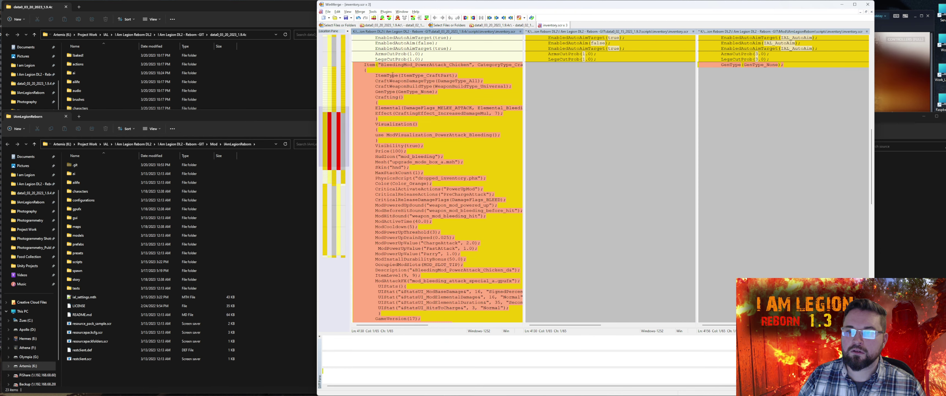
key(ctrl+z)
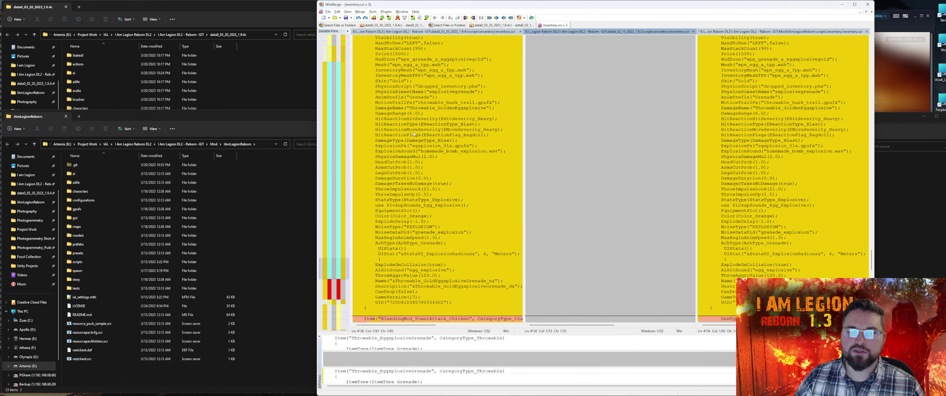
drag(336, 96, 335, 63)
scroll(412, 136, down, 5)
right_click(427, 141)
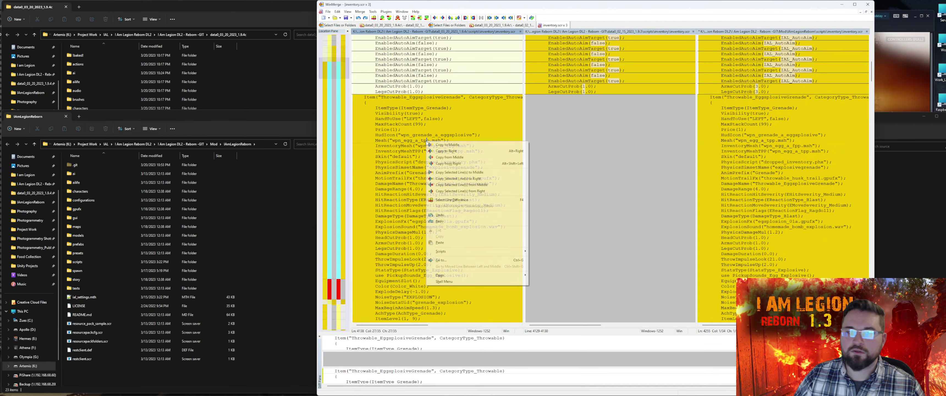
click(456, 179)
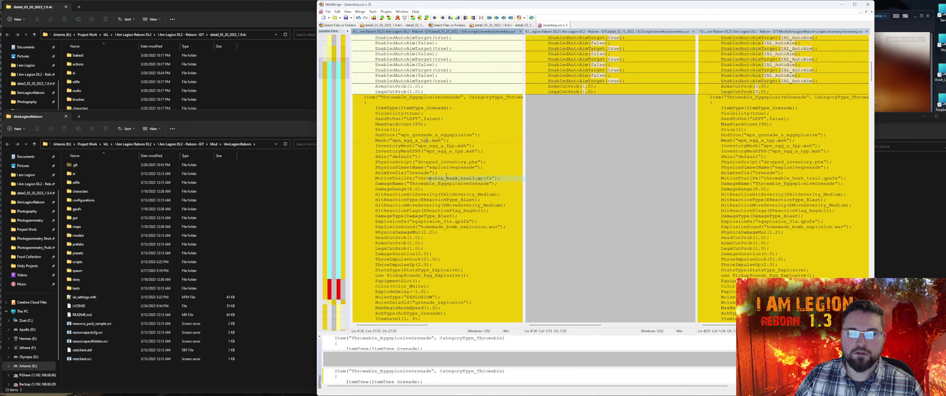
right_click(436, 145)
click(450, 154)
Copy the BleedingMod_PowerAttack_Chicken item block into the mod's inventory.scr and save the file
click(341, 132)
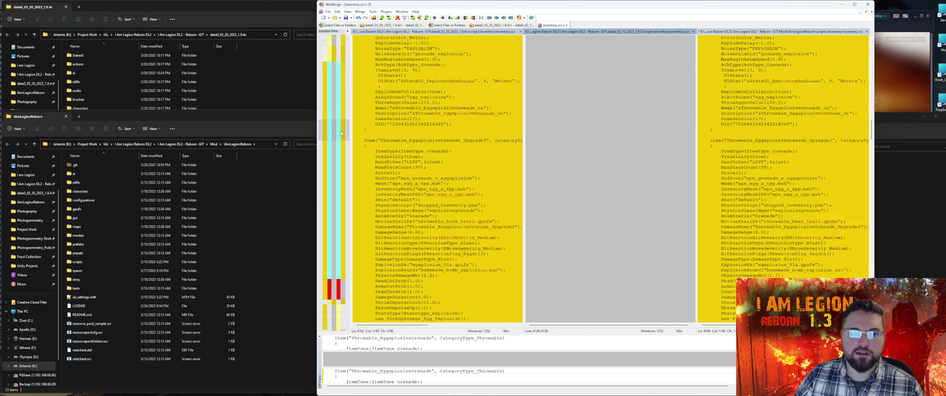
drag(340, 131, 329, 293)
scroll(439, 117, up, 5)
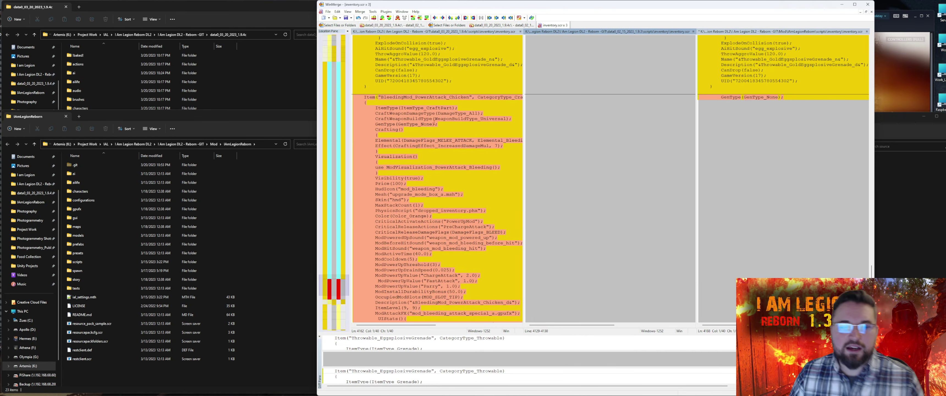
right_click(421, 120)
key(Escape)
right_click(428, 126)
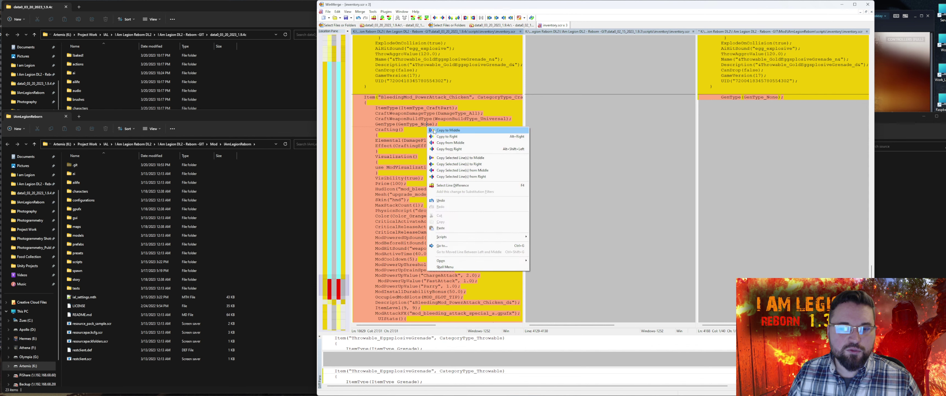
click(447, 137)
click(828, 114)
key(ctrl+s)
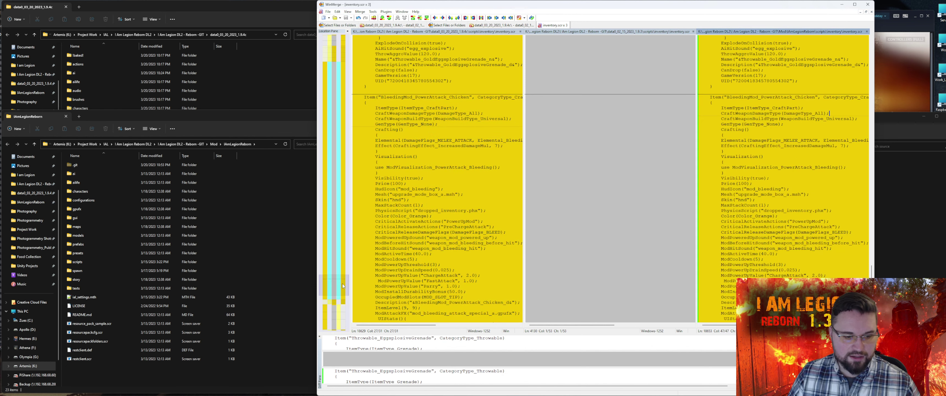
Copy the Chicken_SkinBundle item block from the new game data into the mod's inventory.scr
click(344, 306)
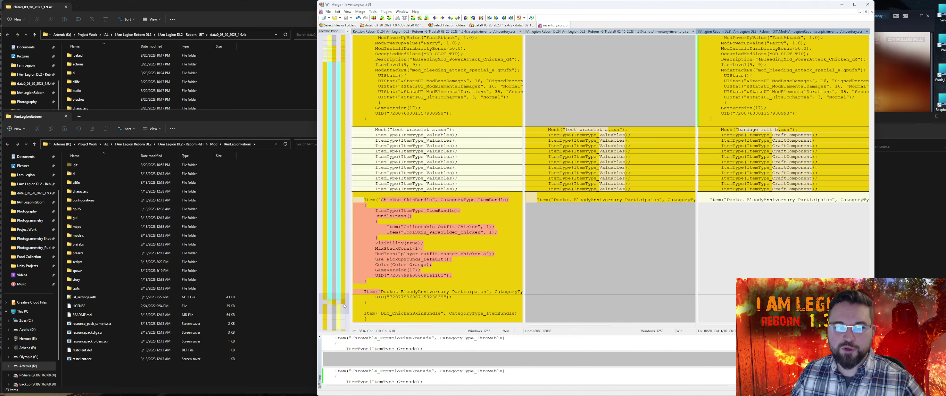
scroll(344, 306, down, 5)
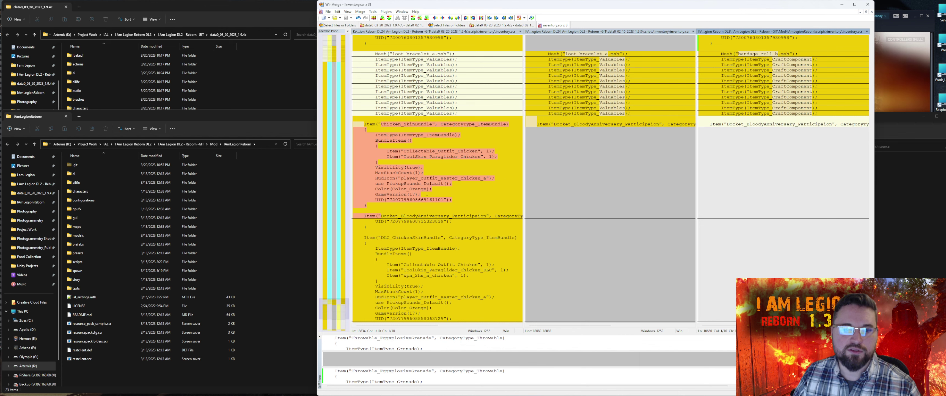
click(418, 151)
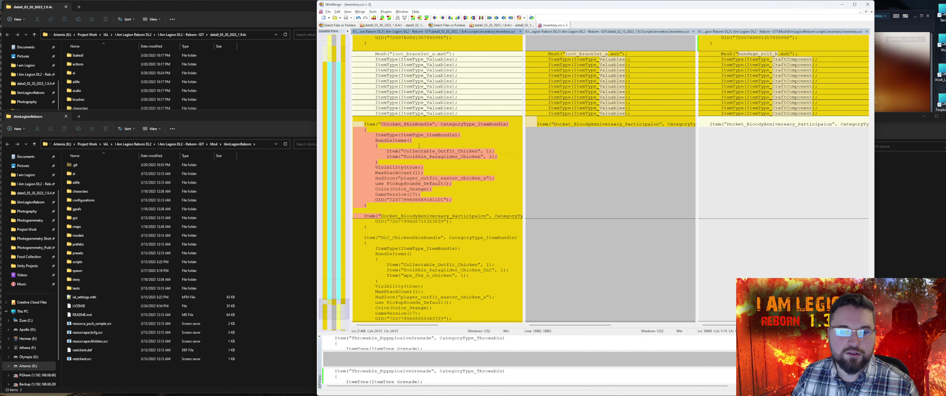
right_click(411, 166)
click(433, 173)
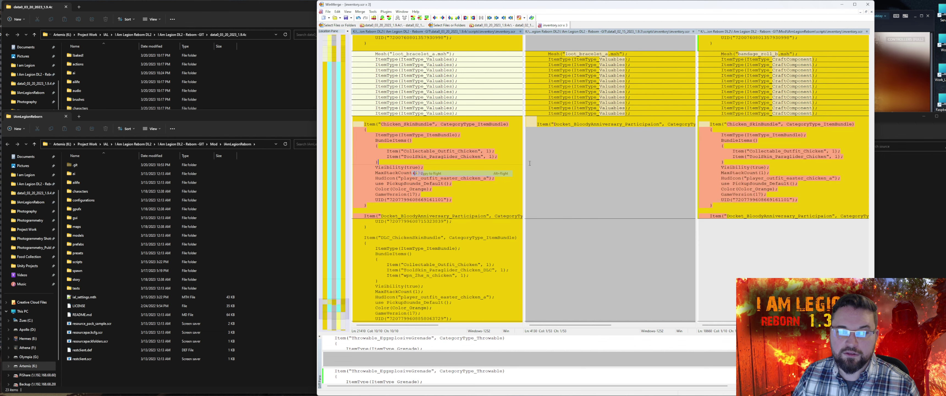
Copy the DLC_ChickenSkinBundle item block into the mod's inventory.scr
scroll(442, 254, down, 6)
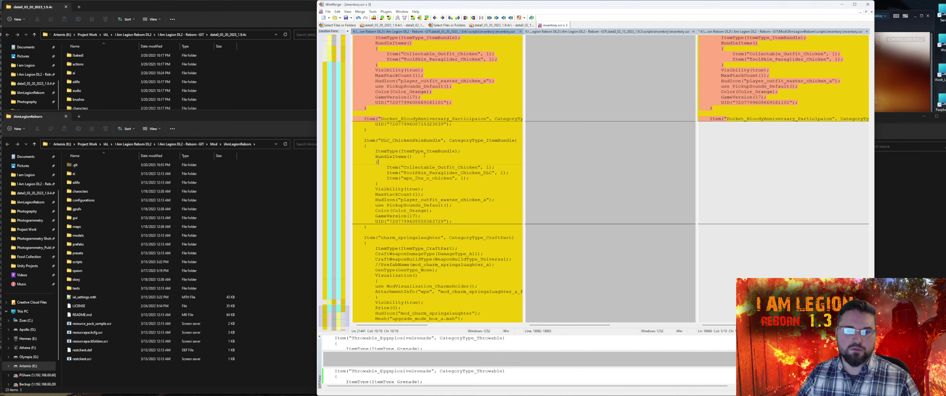
right_click(420, 151)
click(443, 160)
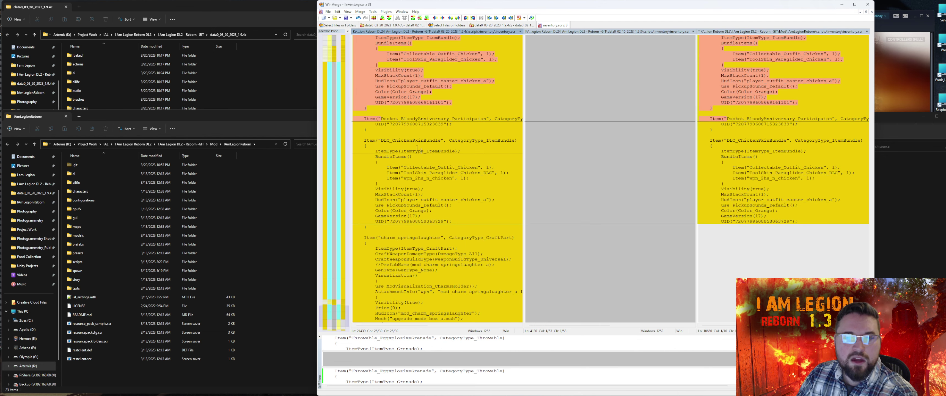
Copy the charm_springslaughter craft part block into the mod's inventory.scr
scroll(442, 161, down, 3)
right_click(439, 206)
click(462, 216)
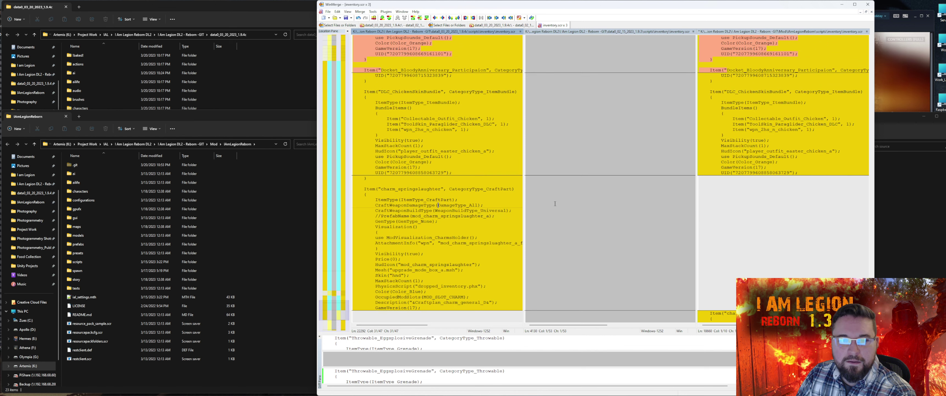
Try to copy the charm_springslaughter and DLC_ChickenSkinBundle blocks into the mod's inventory.scr once more
scroll(493, 185, down, 5)
right_click(429, 166)
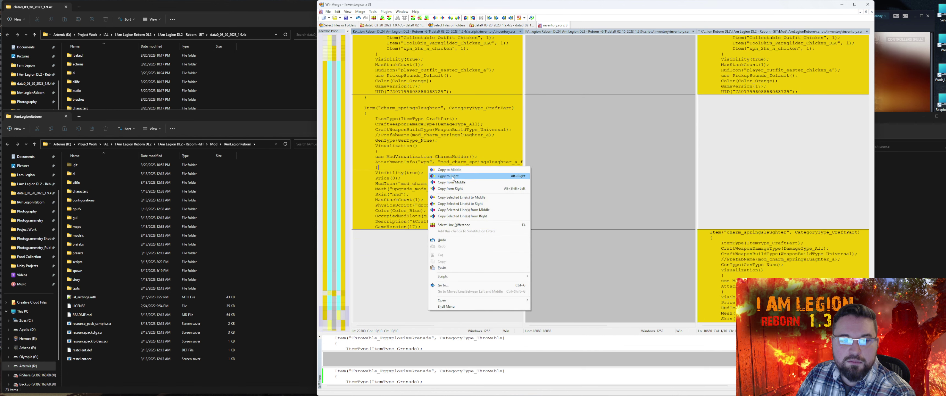
click(453, 177)
scroll(448, 165, up, 5)
right_click(429, 139)
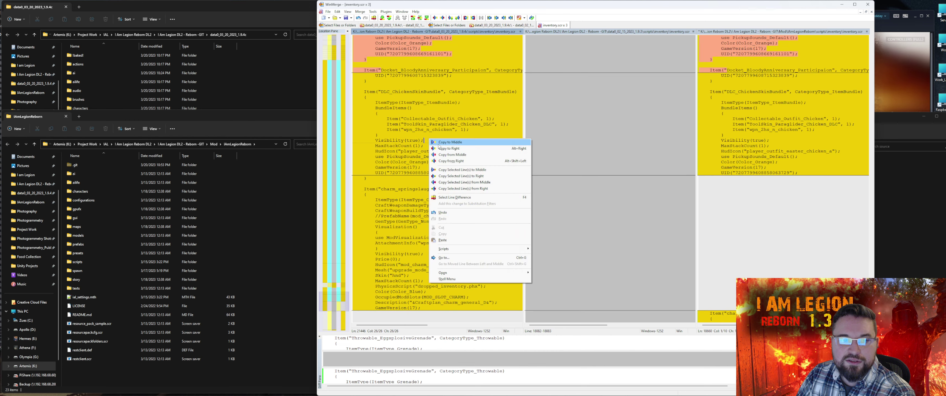
click(455, 149)
scroll(477, 154, down, 10)
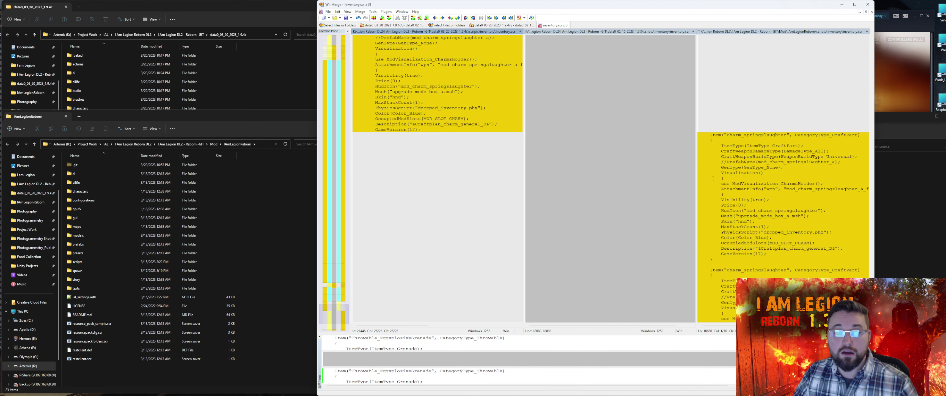
Save the merged inventory.scr of the mod and go to its charm_springslaughter block
key(ctrl+s)
scroll(771, 198, up, 5)
click(831, 221)
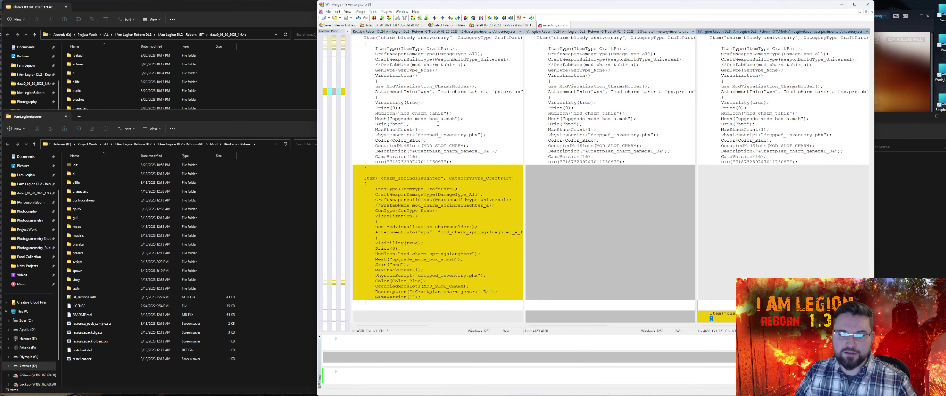
Copy the charm_springslaughter block from the new game data into the older game data's inventory.scr
scroll(455, 221, down, 7)
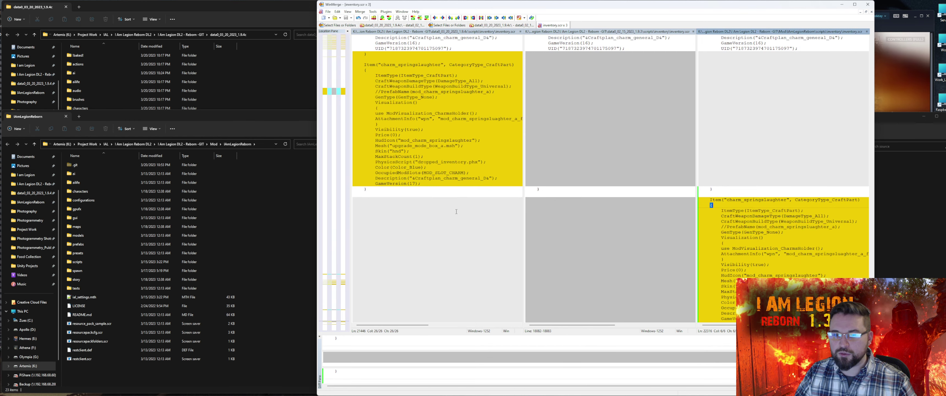
click(419, 181)
scroll(418, 181, up, 5)
click(416, 179)
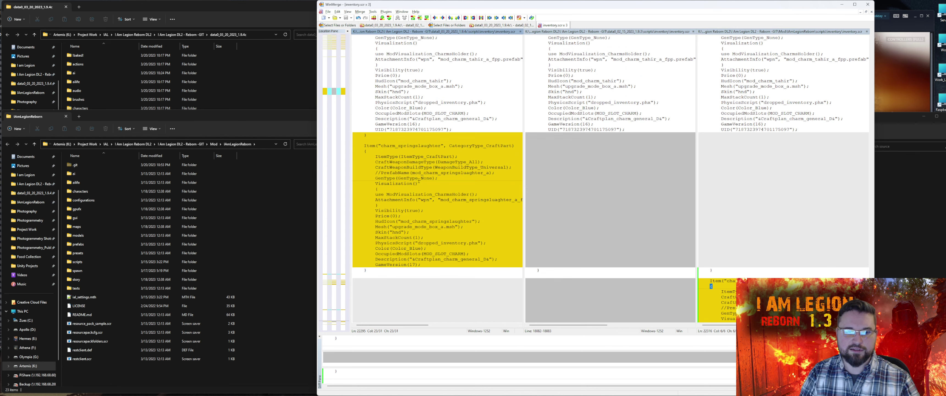
double_click(418, 180)
key(alt+Right)
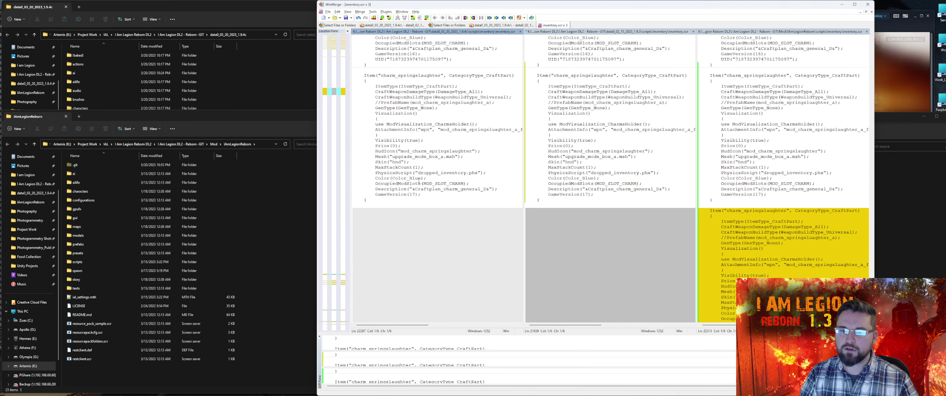
Try to resolve the duplicate charm_springslaughter difference above the Bullet_Arrow item
key(alt+Down)
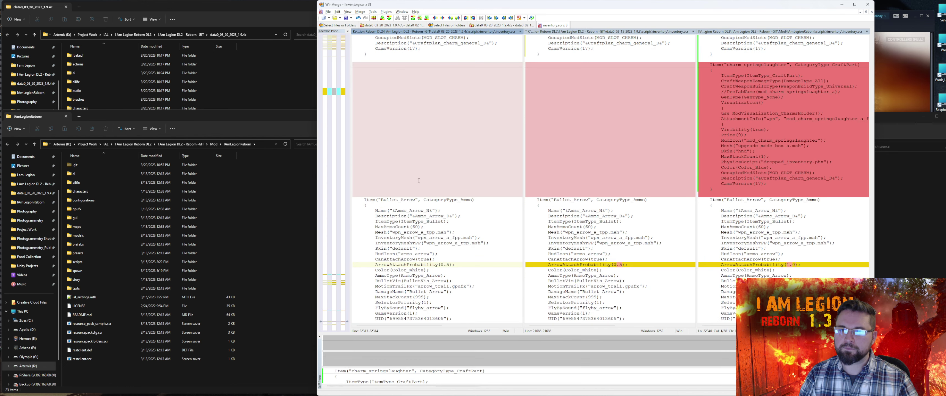
click(418, 180)
key(alt+Left)
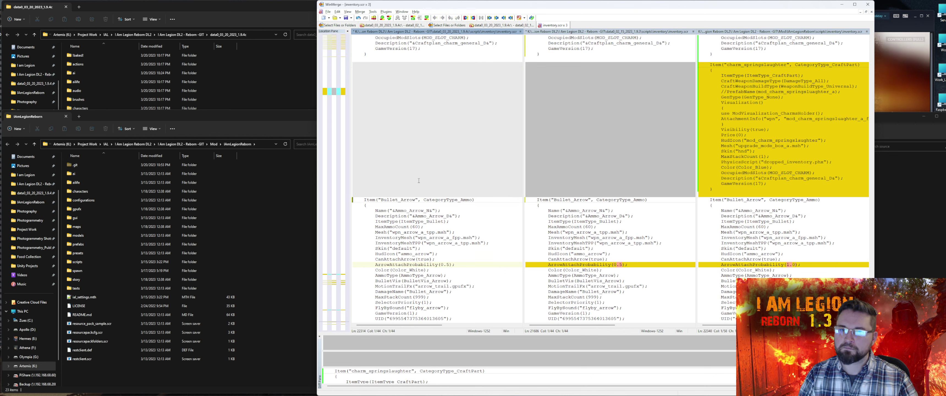
click(823, 134)
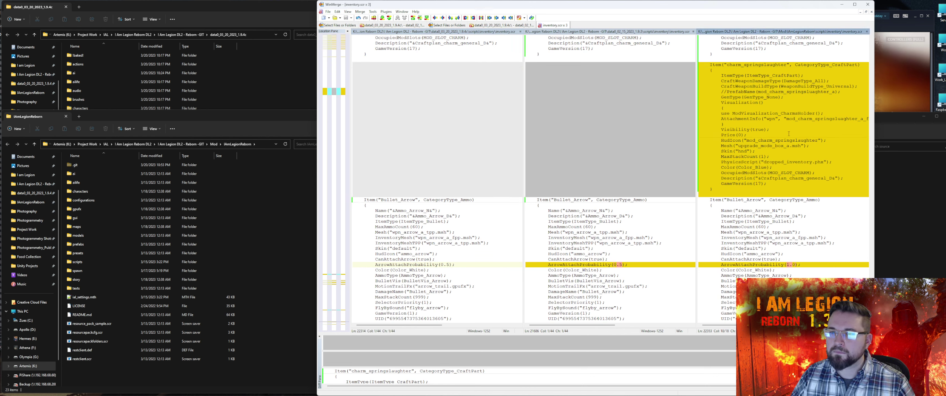
Switch to Fork and discard the second charm_springslaughter block from the unstaged changes of scripts/inventory/inventory.scr
key(alt+Tab)
click(387, 170)
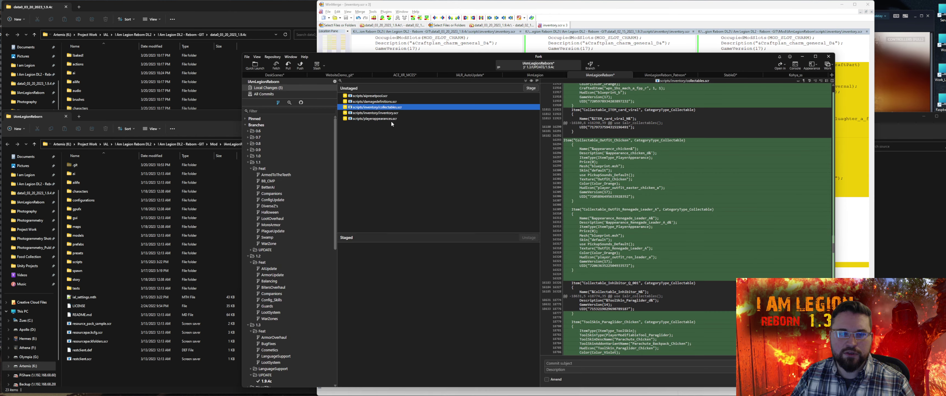
click(390, 113)
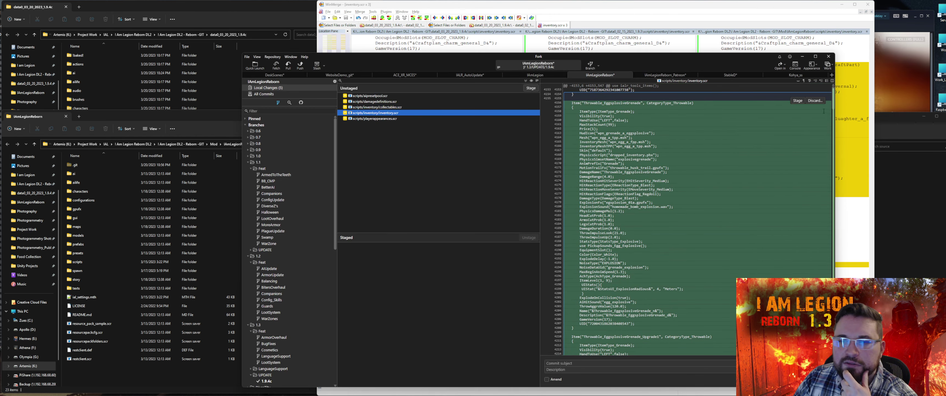
drag(833, 103, 833, 316)
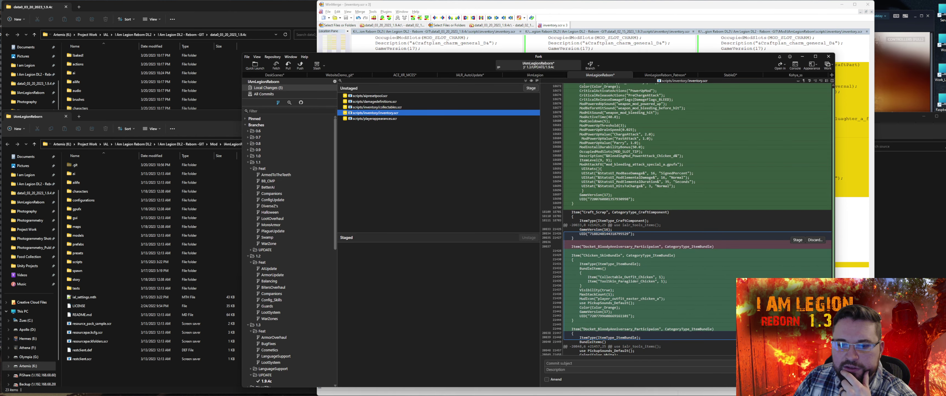
scroll(782, 308, down, 13)
scroll(698, 220, down, 8)
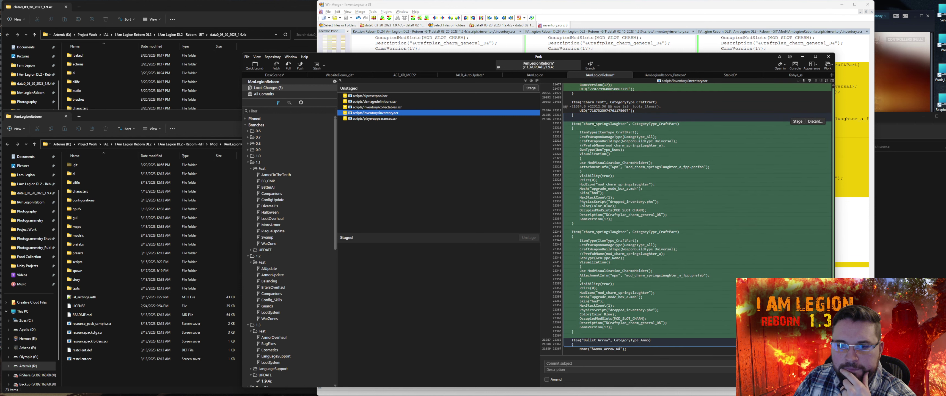
click(576, 223)
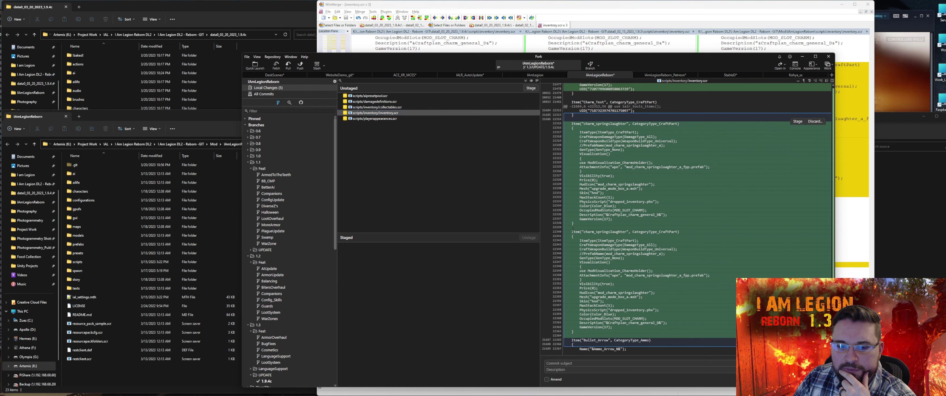
drag(573, 228, 676, 337)
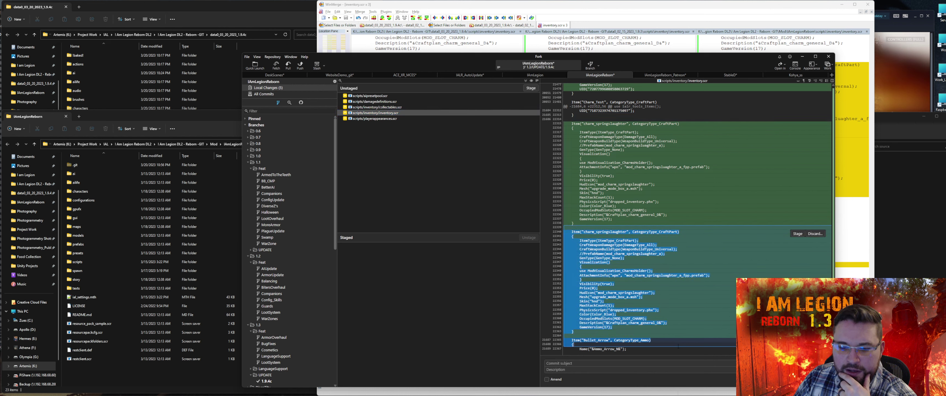
click(815, 234)
click(574, 229)
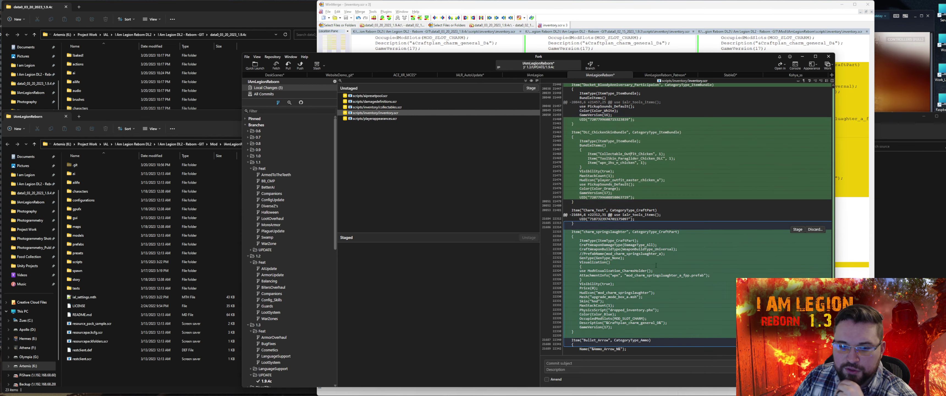
Return to WinMerge and reload the mod's inventory.scr
click(802, 57)
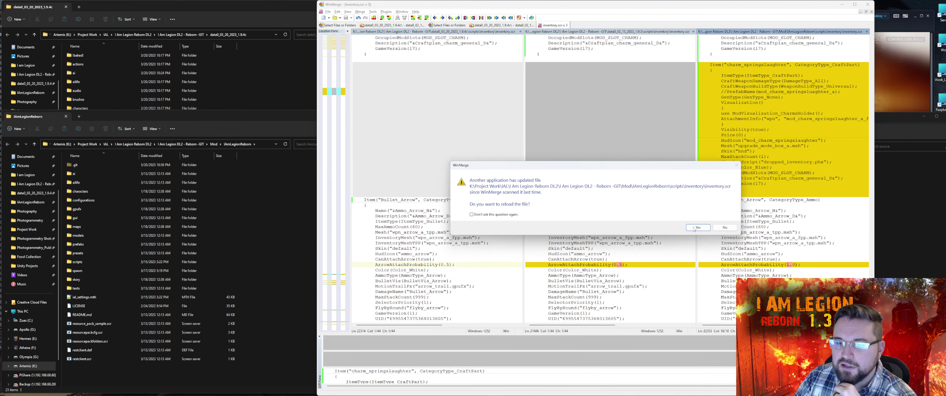
click(697, 227)
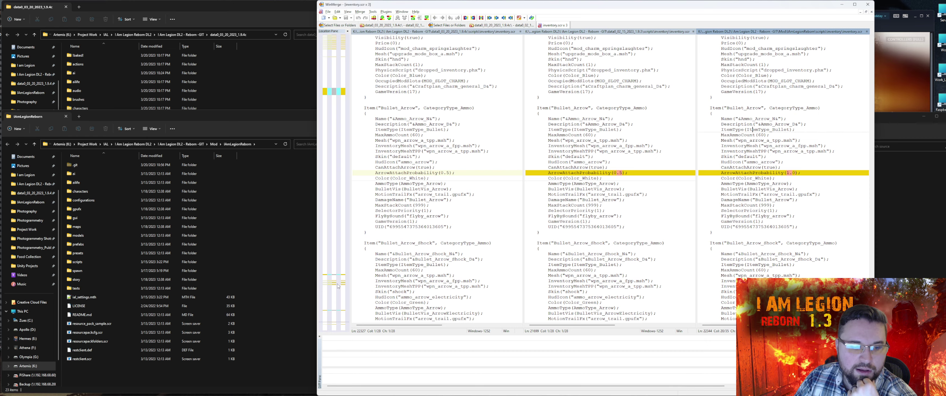
Review the remaining differences in inventory.scr from the arrow and bolt ammo items up to the import lines, and close its comparison
drag(337, 322, 338, 325)
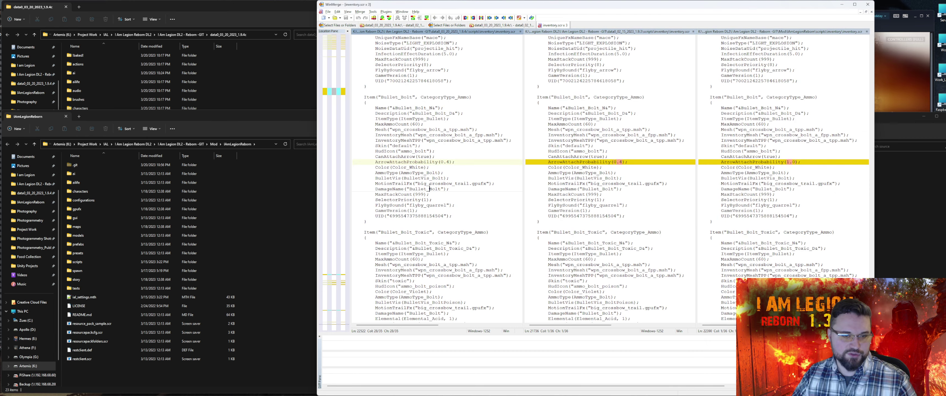
key(alt+Up)
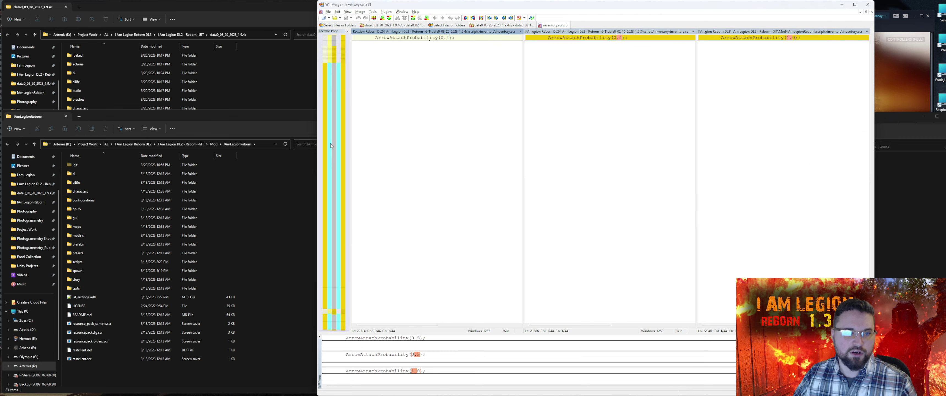
mouse_move(336, 157)
mouse_down()
mouse_move(342, 61)
mouse_move(352, 323)
mouse_up()
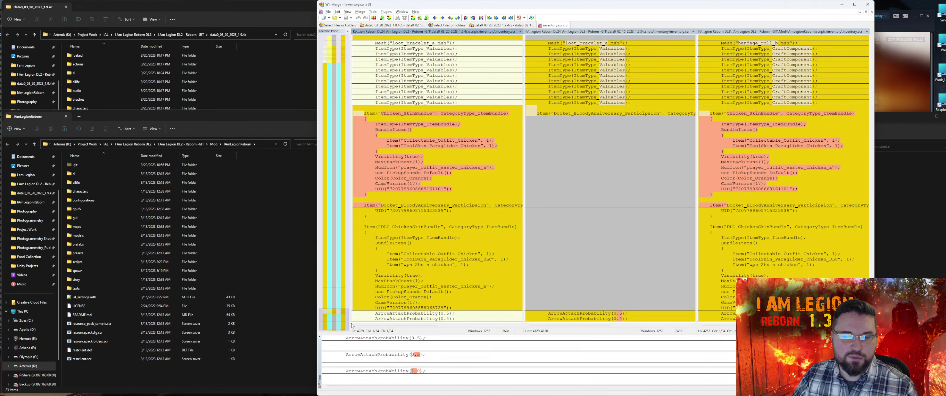
click(827, 181)
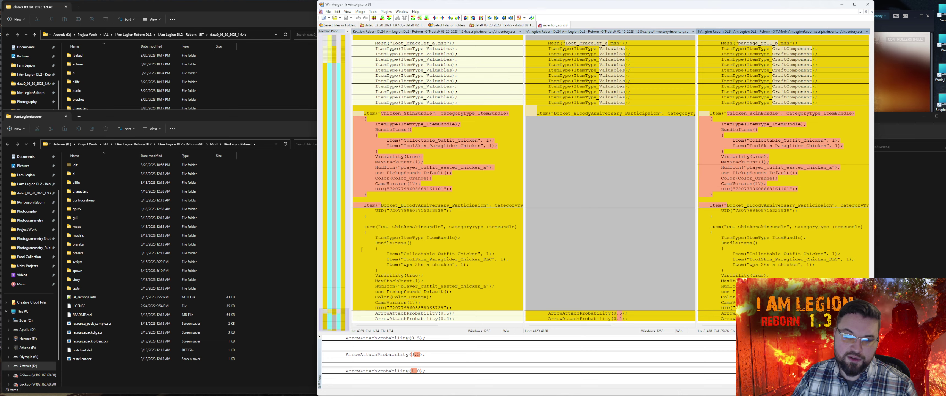
drag(338, 331, 335, 35)
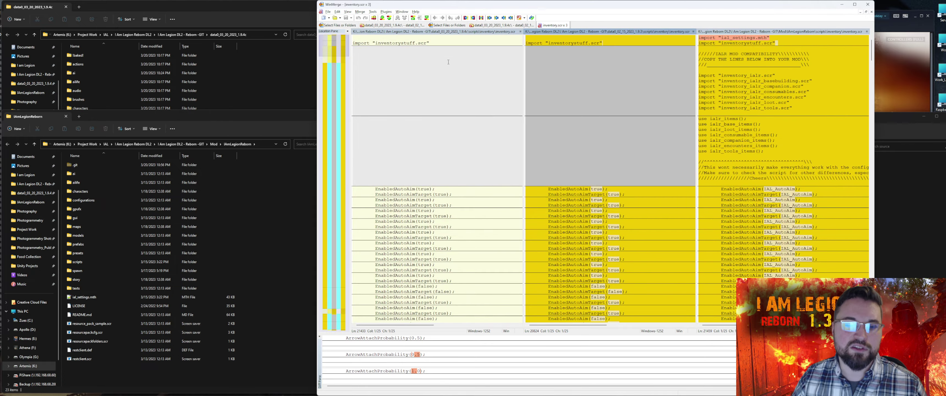
drag(333, 69, 333, 38)
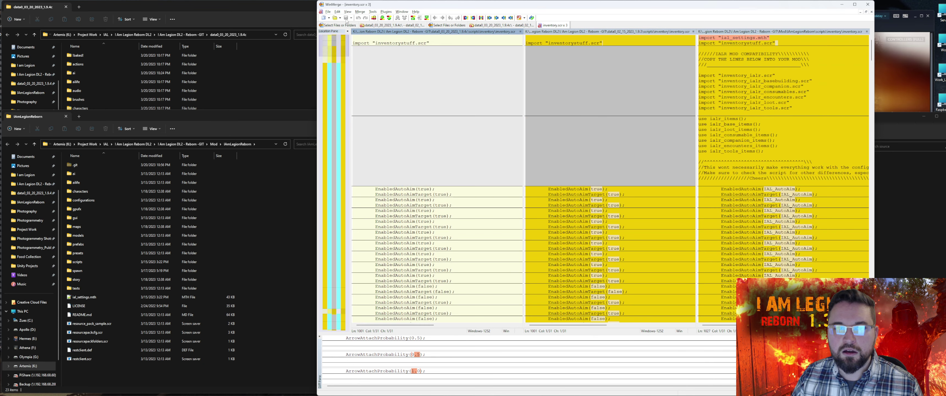
click(567, 25)
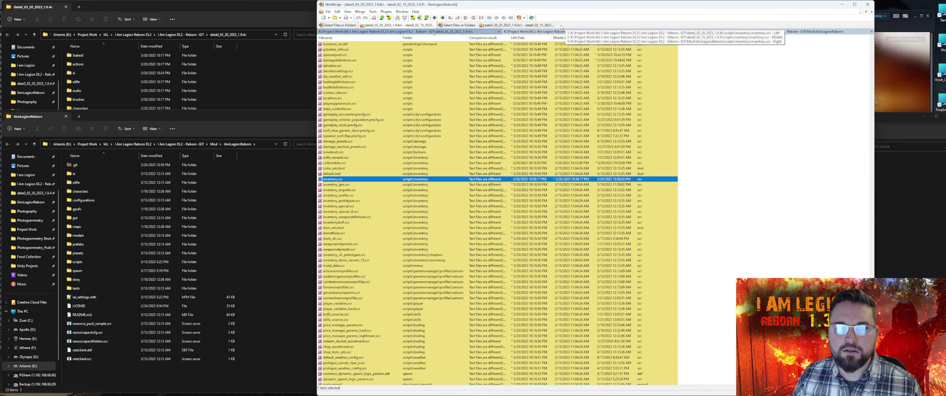
Check the changed inventory scripts in the two-way game data comparison and open inventory_gen.scr from the three-way comparison
click(338, 25)
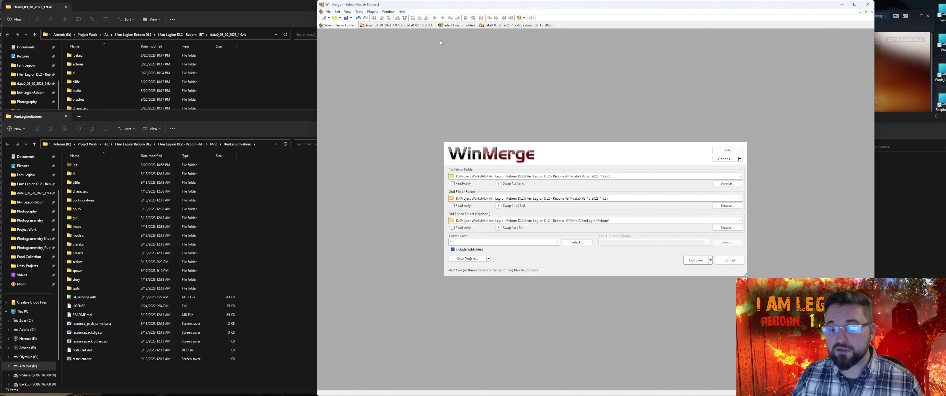
click(398, 26)
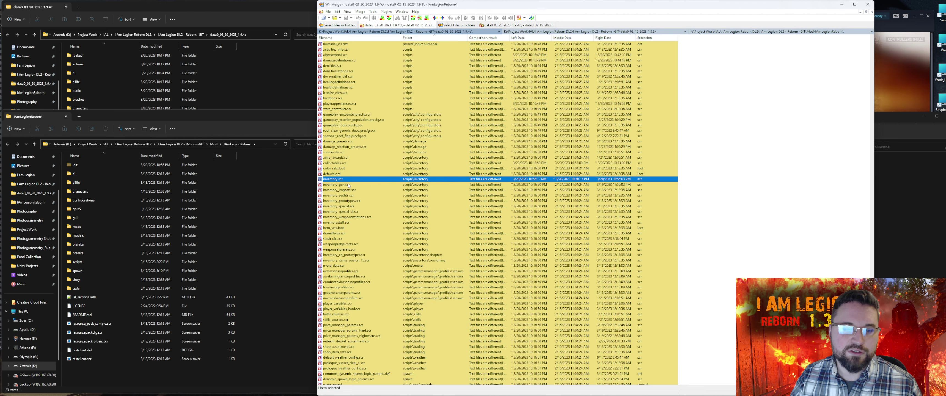
click(522, 25)
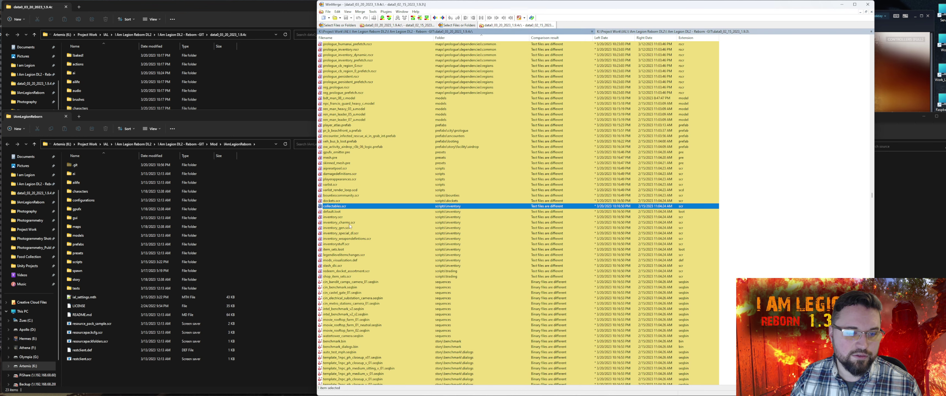
key(Down)
key(Down)
key(Down)
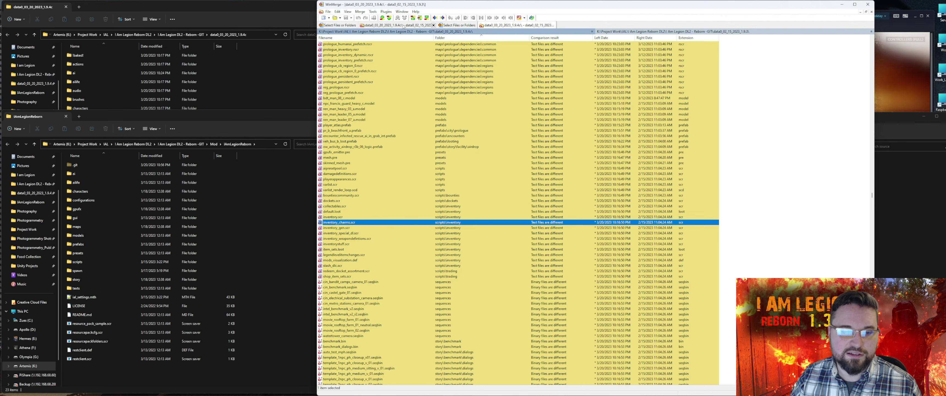
click(400, 25)
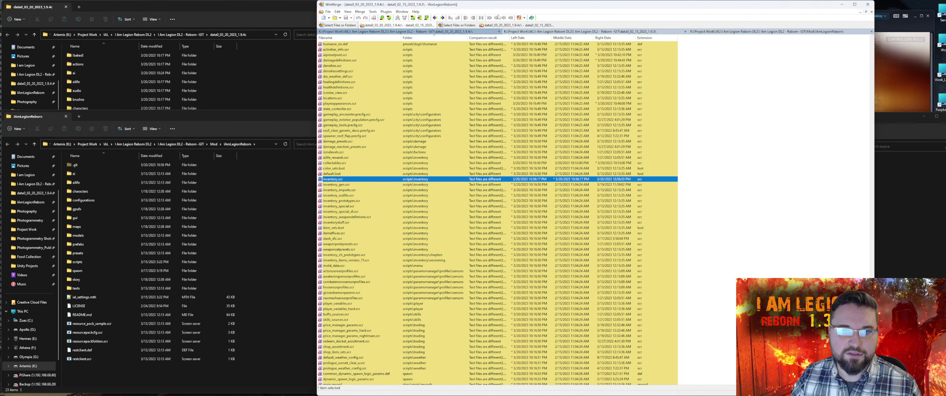
click(494, 25)
click(405, 27)
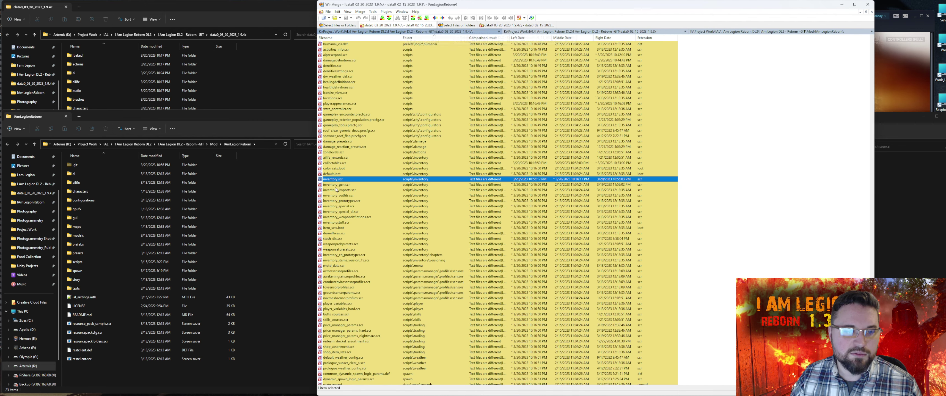
key(Down)
key(Return)
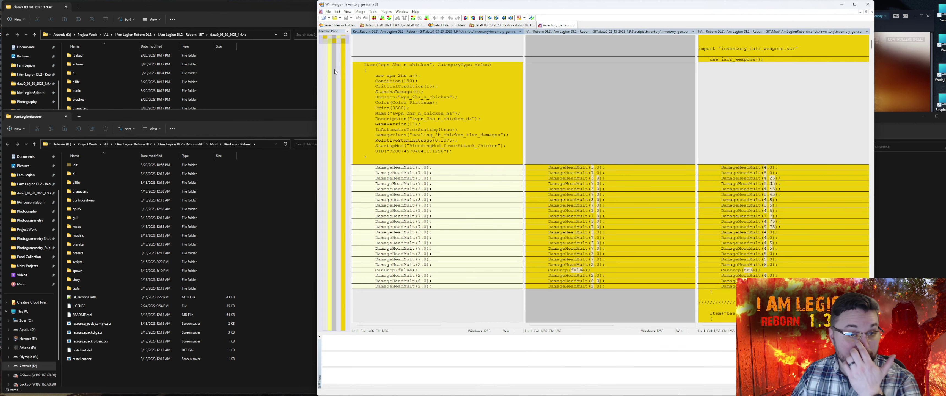
Try to copy the wpn_2hs_n_chicken item into the older game data's inventory_gen.scr and undo the copy
drag(429, 97, 432, 98)
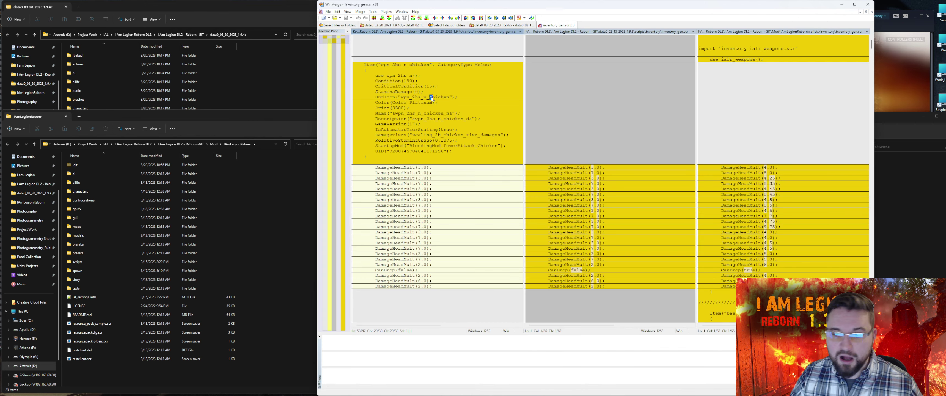
key(alt+Return)
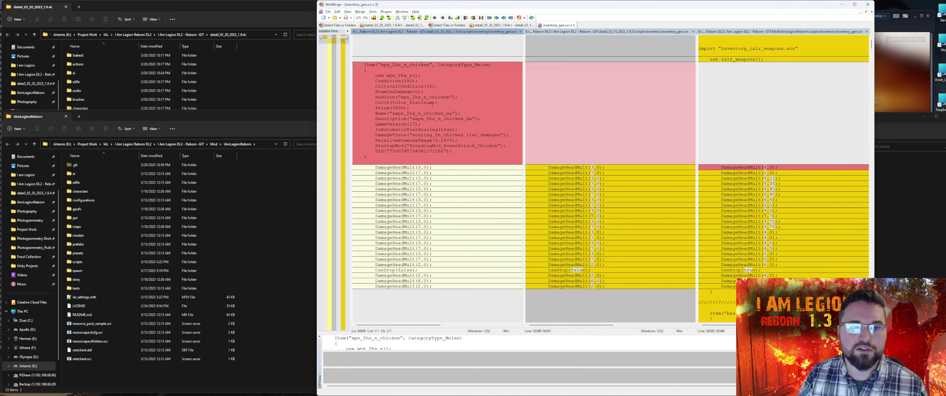
key(alt+Right)
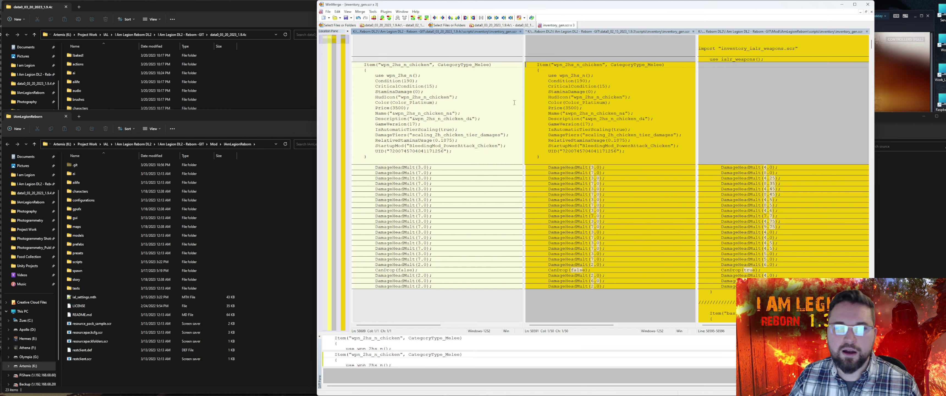
key(ctrl+z)
Copy the wpn_2hs_n_chicken item into the mod's inventory_gen.scr, save it and close the comparison
right_click(444, 81)
click(464, 92)
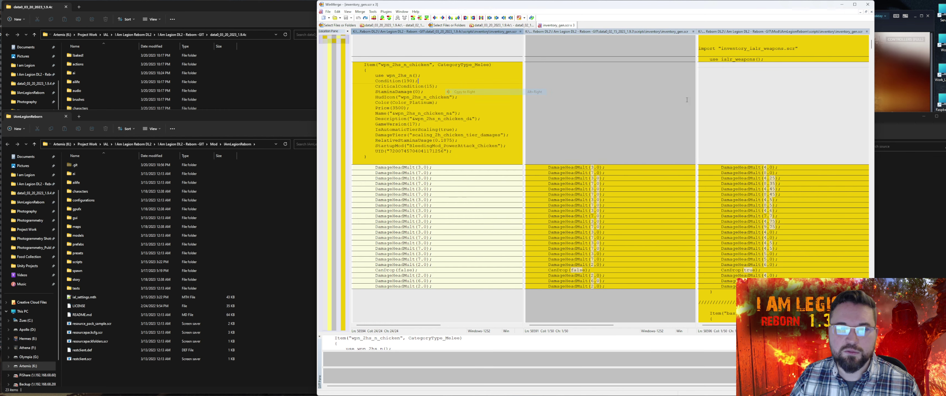
click(827, 96)
key(ctrl+s)
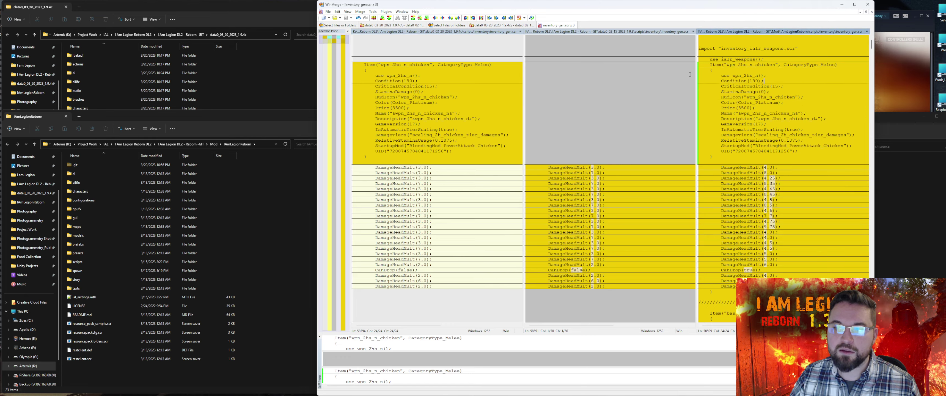
drag(336, 64, 342, 45)
scroll(342, 44, up, 7)
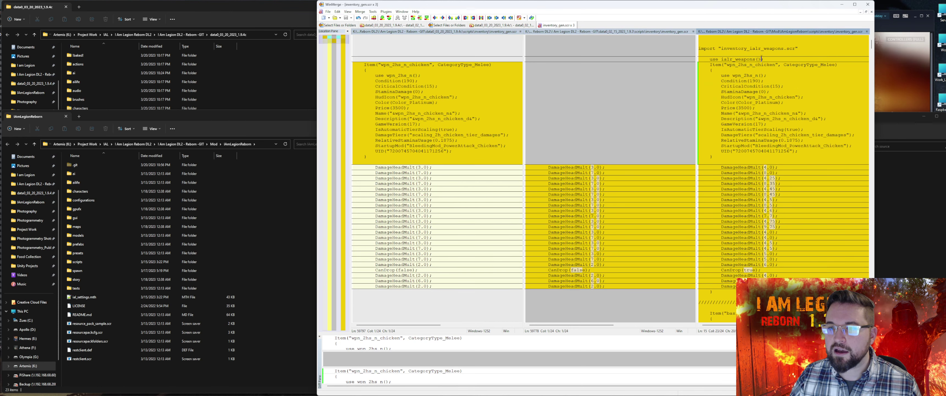
click(573, 25)
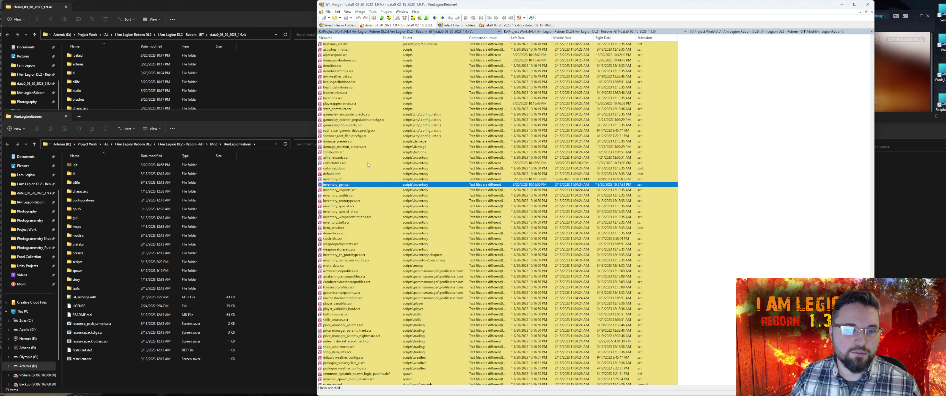
Check the changed game scripts, open the three-way comparison of inventory_special_dl.scr and select the Parachute_Chicken difference
click(522, 25)
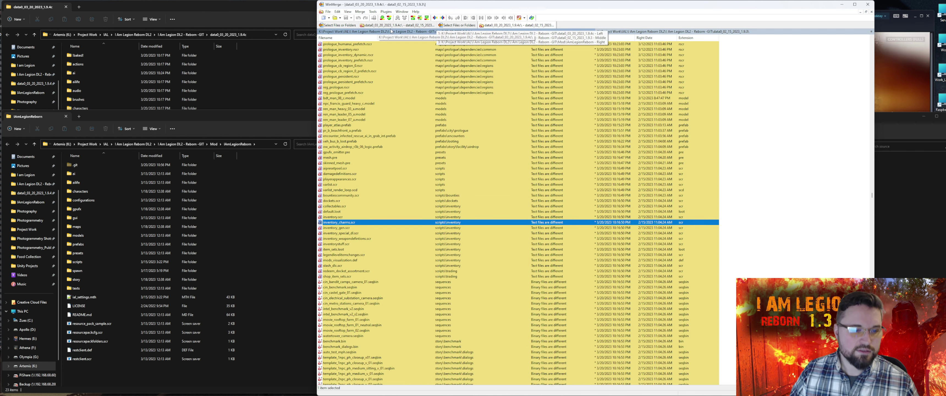
click(396, 25)
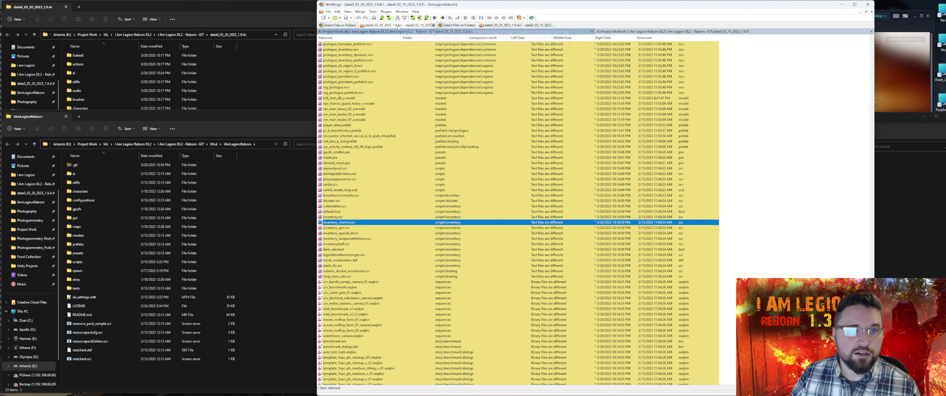
click(348, 212)
double_click(348, 212)
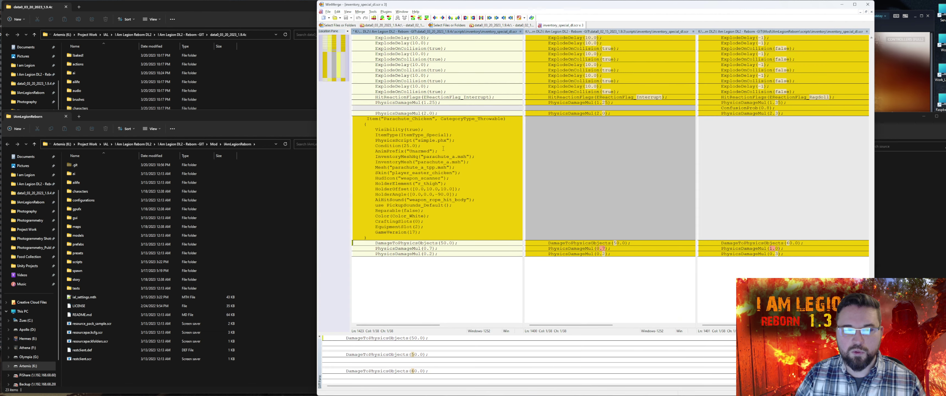
key(alt+Down)
key(alt+Up)
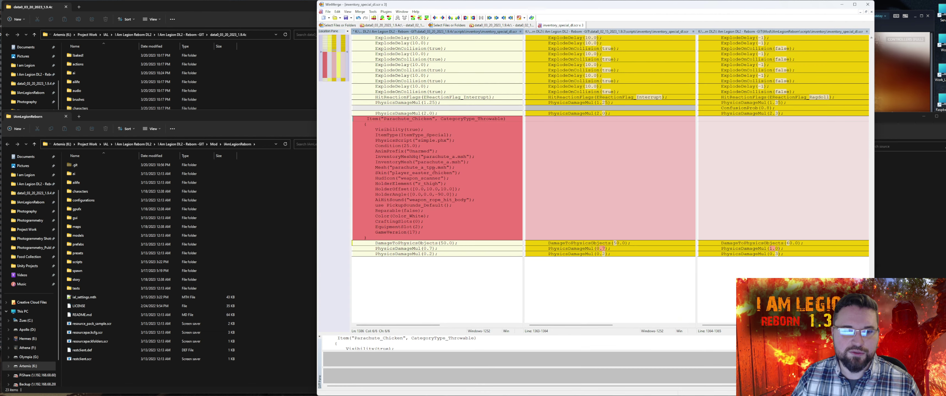
Try to copy the Parachute_Chicken item into the older game data's inventory_special_dl.scr and undo the copy
right_click(479, 146)
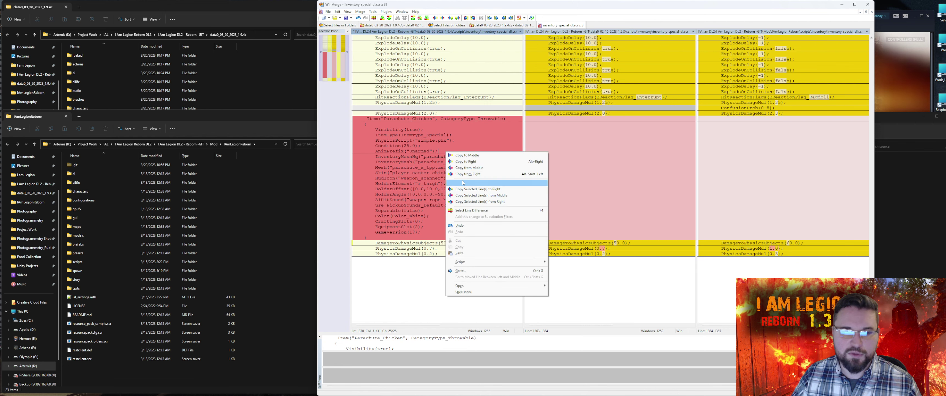
click(466, 156)
key(ctrl+z)
Copy the Parachute_Chicken item into the mod's inventory_special_dl.scr and close the comparison
right_click(459, 141)
click(472, 152)
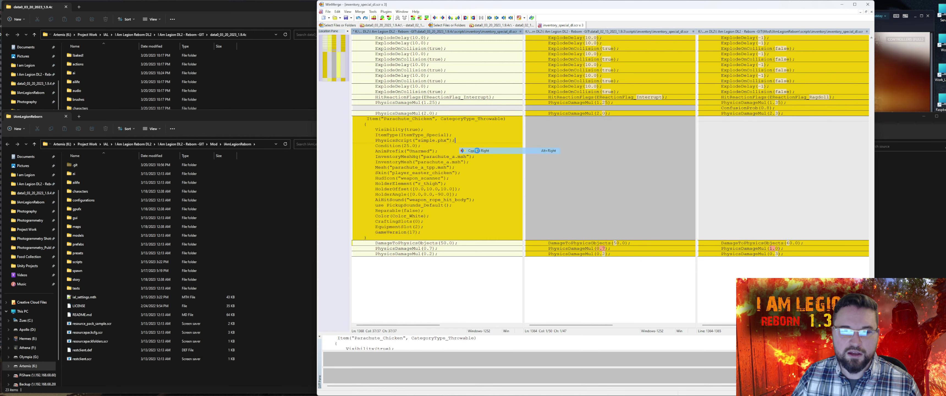
click(821, 151)
click(756, 125)
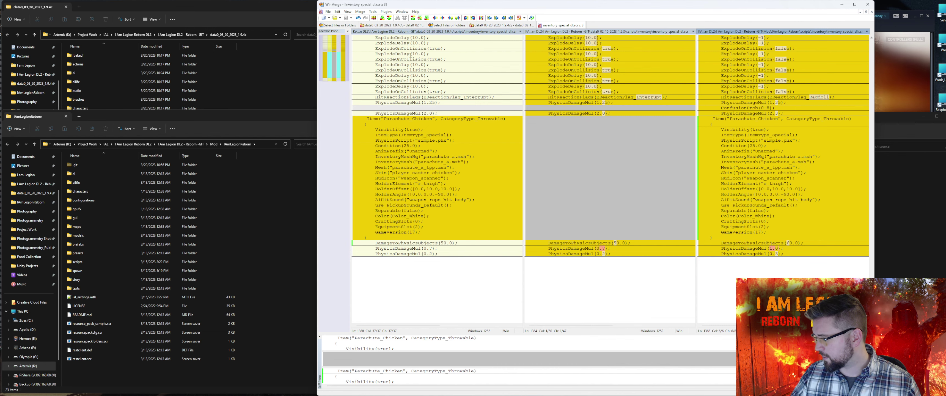
click(583, 26)
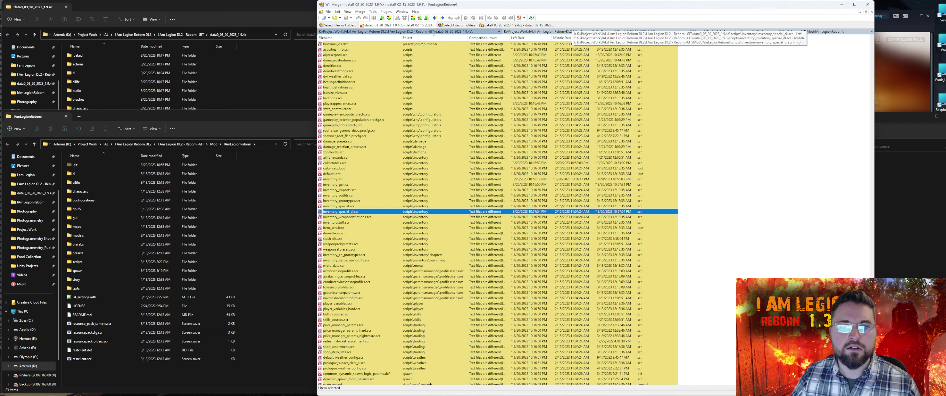
Check the two-way list of changed scripts and open inventory_weapondefinitions.scr from the three-way comparison
click(403, 25)
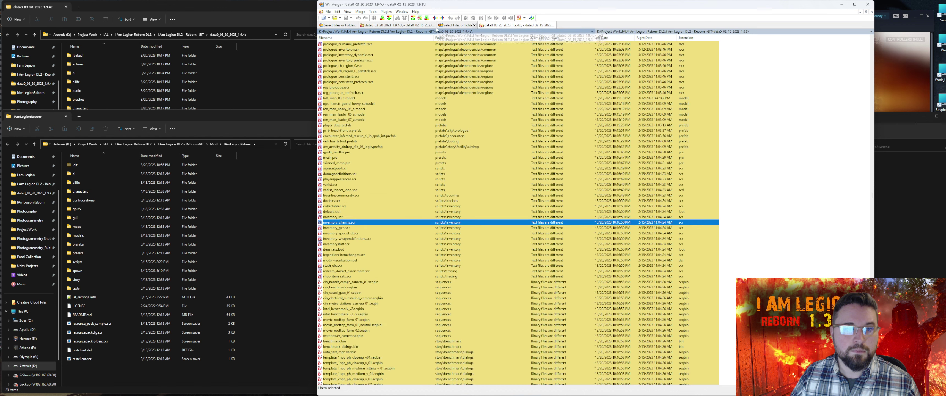
click(404, 26)
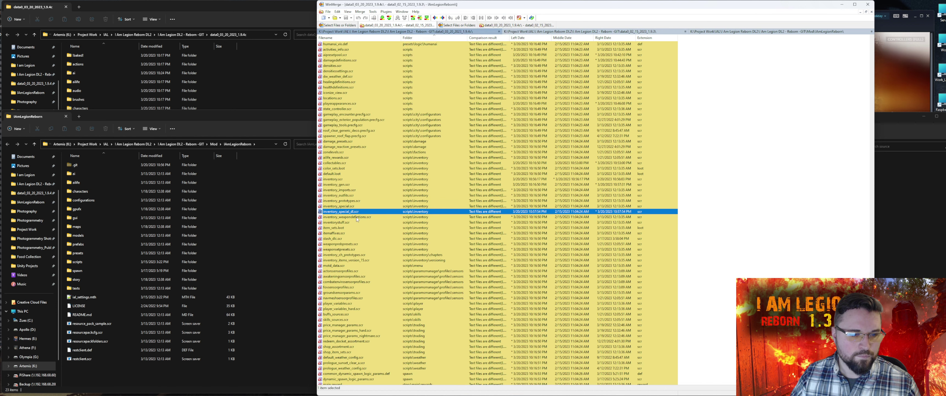
double_click(354, 217)
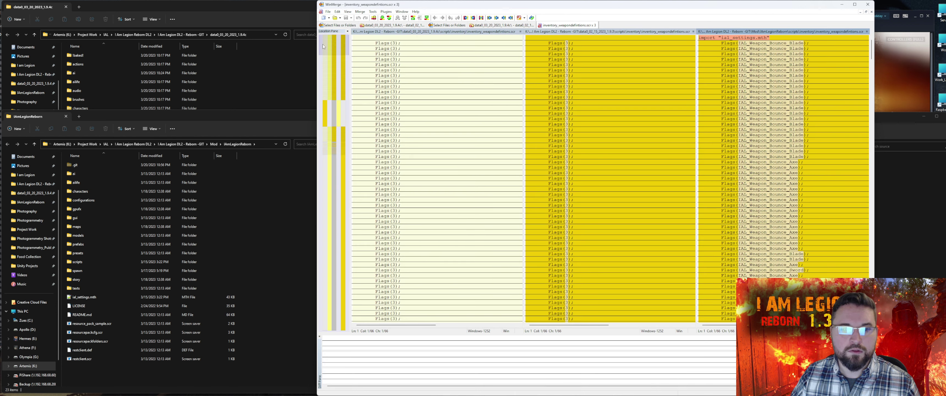
Copy the new wpn_2hs_n sub block from the new game data into the mod's inventory_weapondefinitions.scr
drag(323, 46, 338, 113)
click(388, 76)
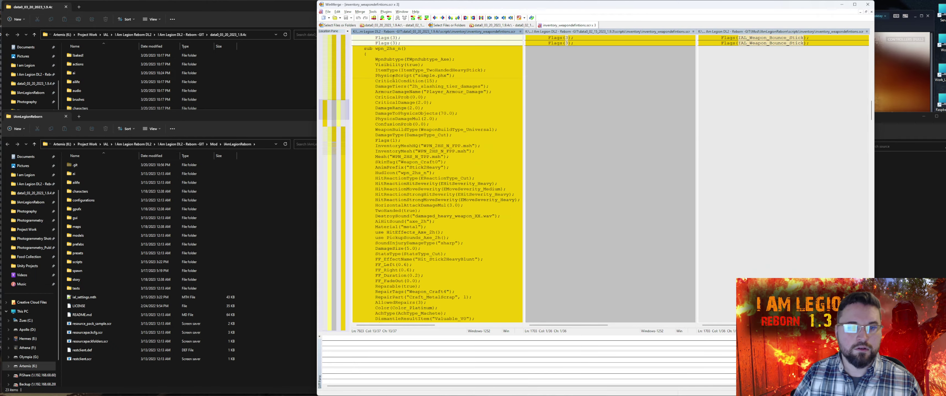
double_click(393, 78)
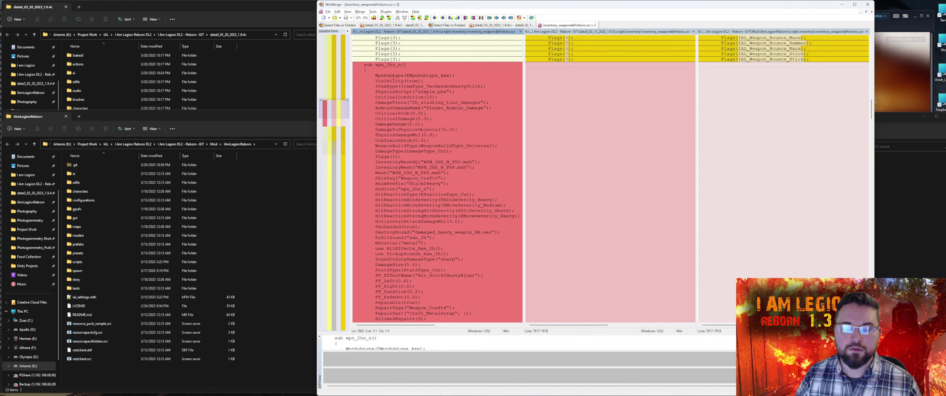
right_click(420, 103)
click(452, 113)
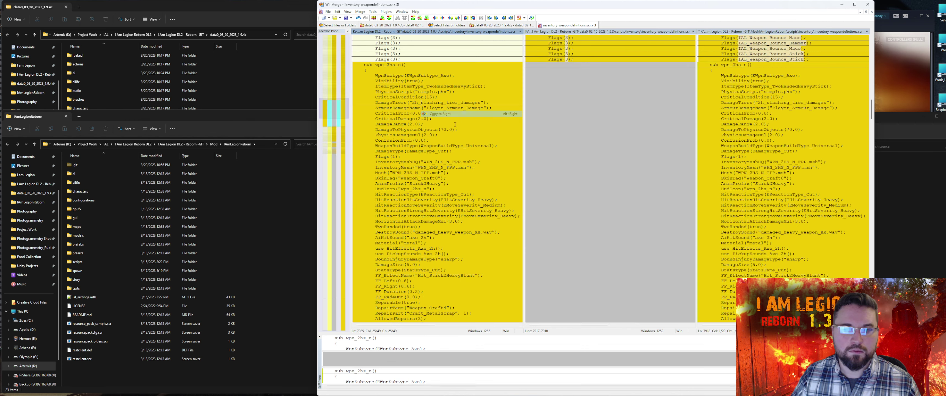
Save the mod's inventory_weapondefinitions.scr and return to the beginning of the three-way comparison
click(791, 125)
key(ctrl+s)
click(461, 211)
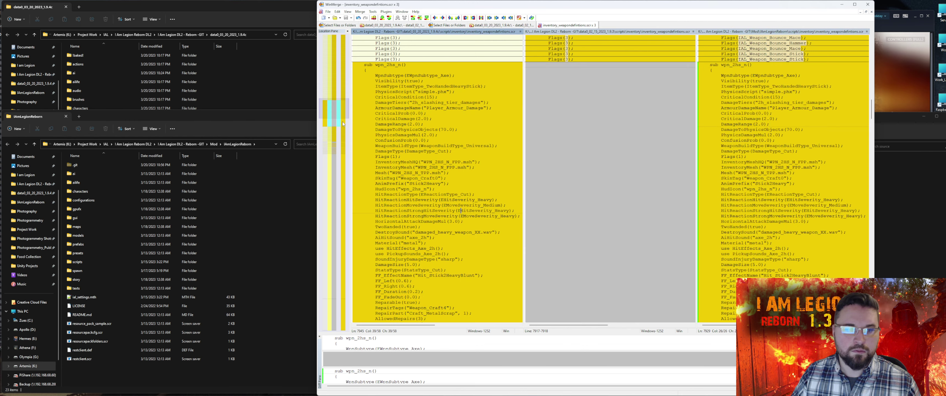
drag(343, 123, 345, 41)
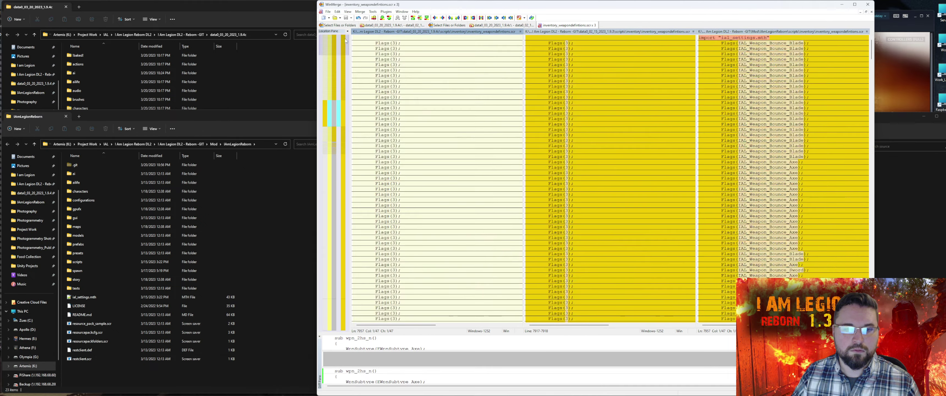
click(747, 97)
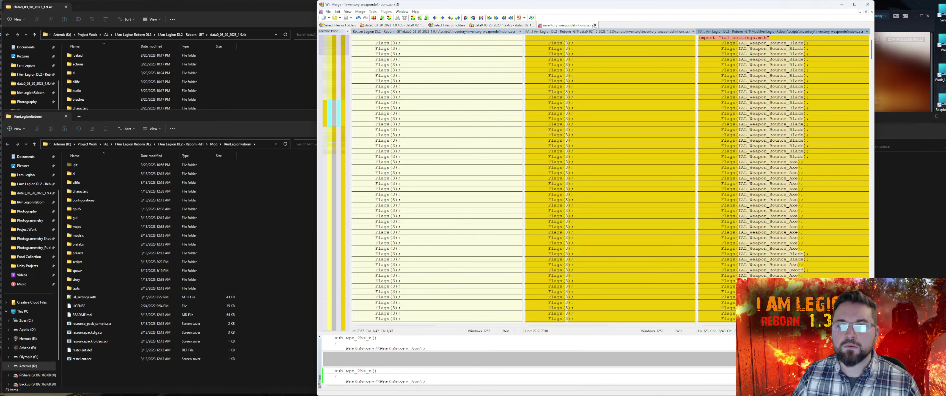
Switch to Fork to review the unstaged changes in inventory_weapondefinitions.scr and inventory_special_dl.scr, and return to WinMerge
key(alt+Tab)
click(384, 173)
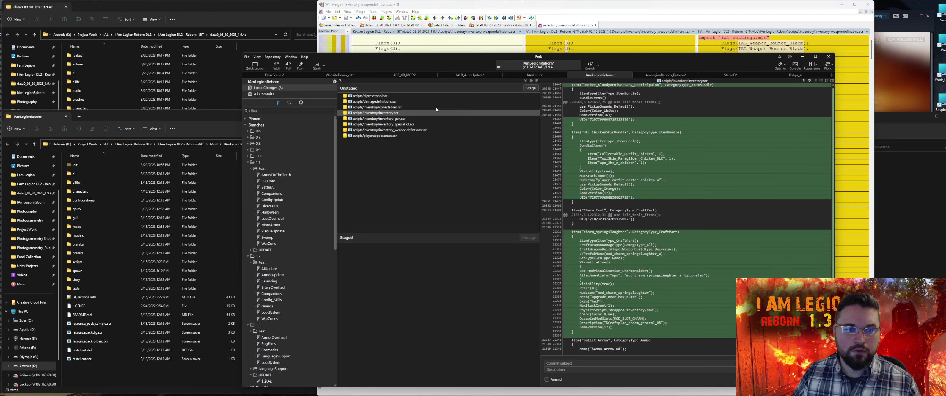
click(395, 131)
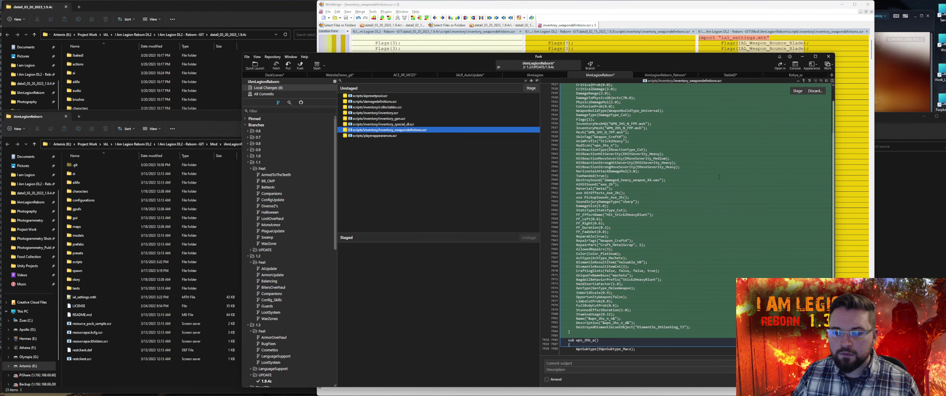
key(Up)
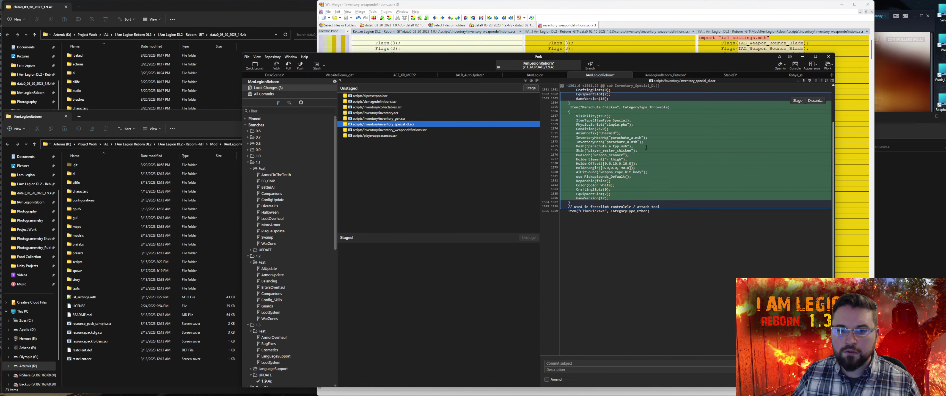
click(808, 57)
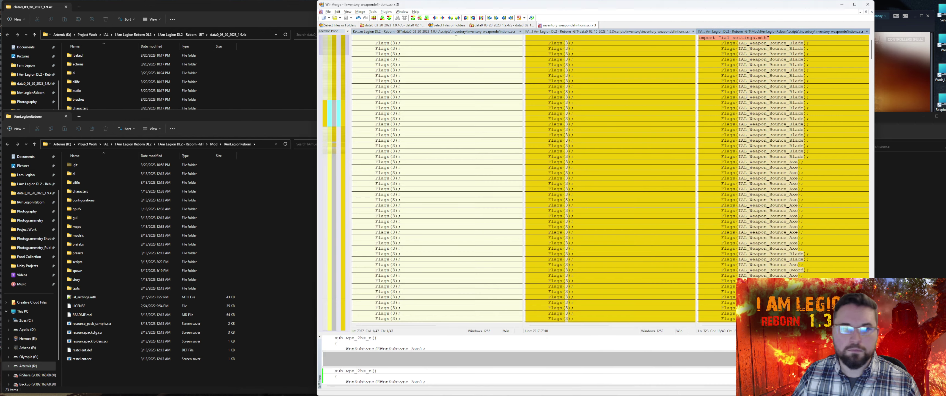
click(418, 75)
key(alt+Tab)
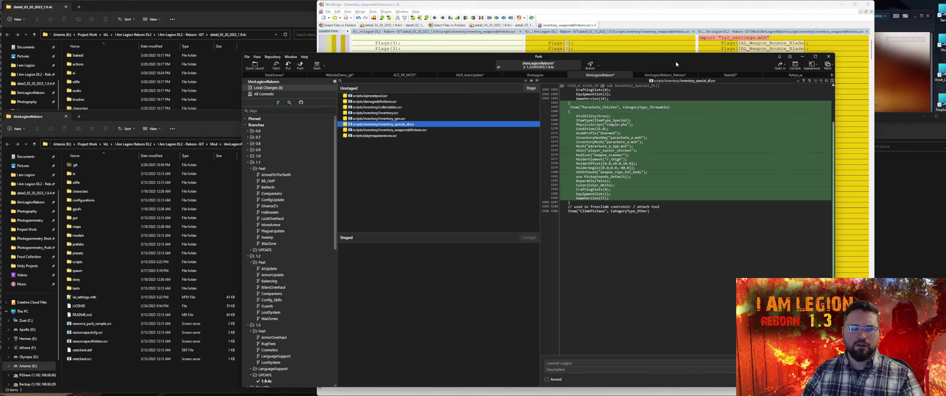
click(802, 56)
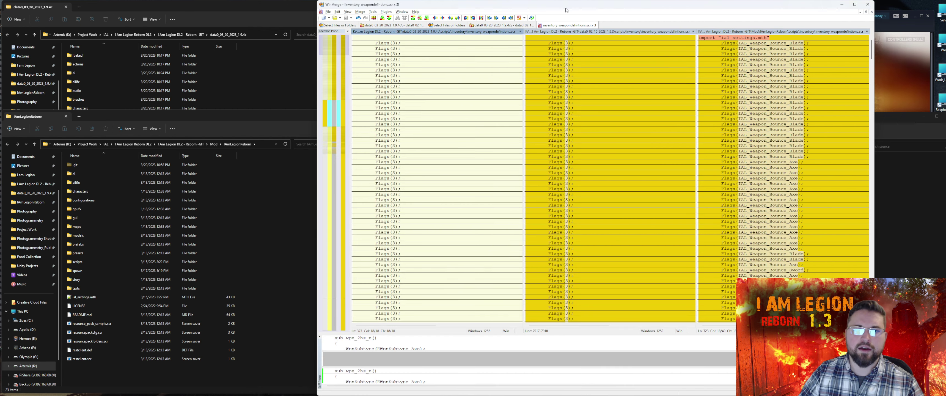
Close the inventory_weapondefinitions.scr comparison and recheck the merged Parachute_Chicken item in inventory_special_dl.scr
click(596, 25)
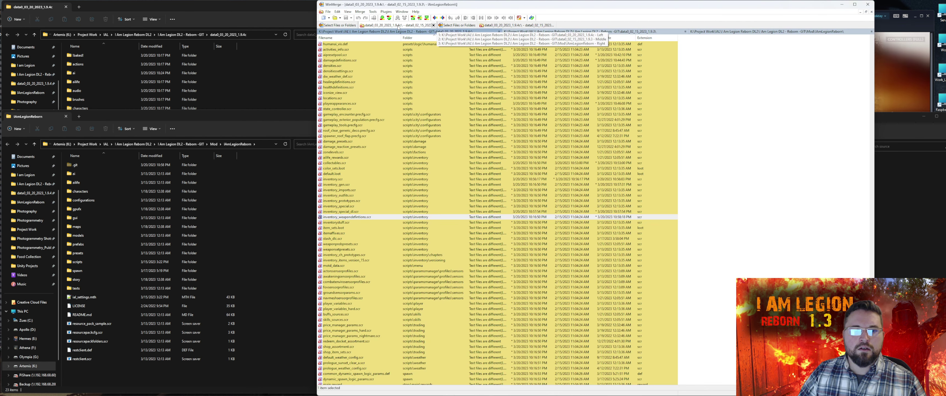
double_click(356, 211)
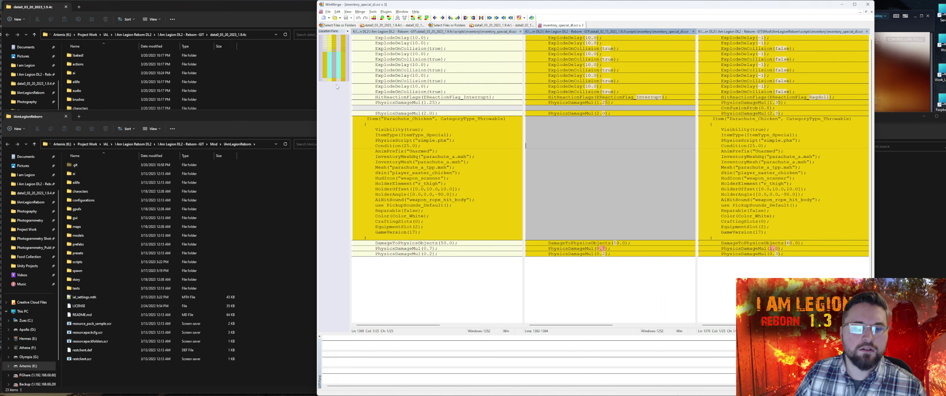
click(583, 25)
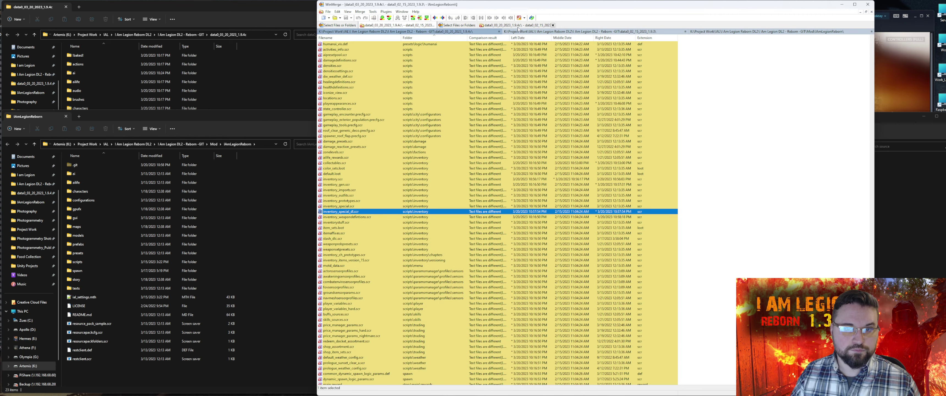
Check the two-way list for further changed scripts and open shop_assortment.scr from the three-way folder comparison
click(407, 25)
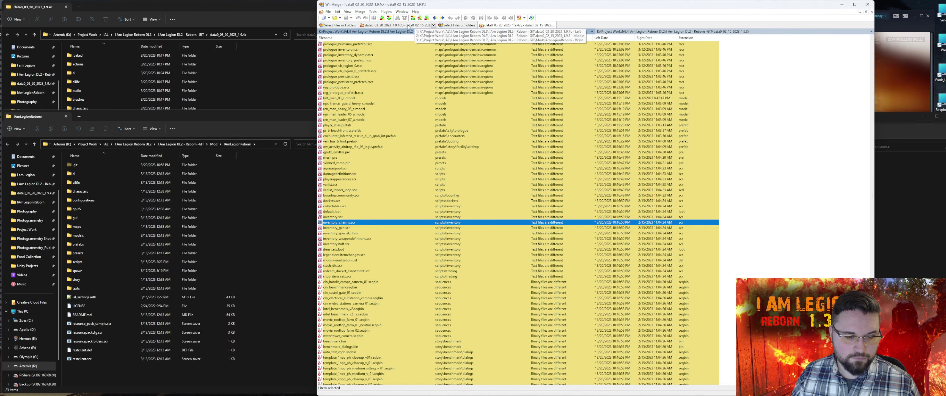
click(408, 25)
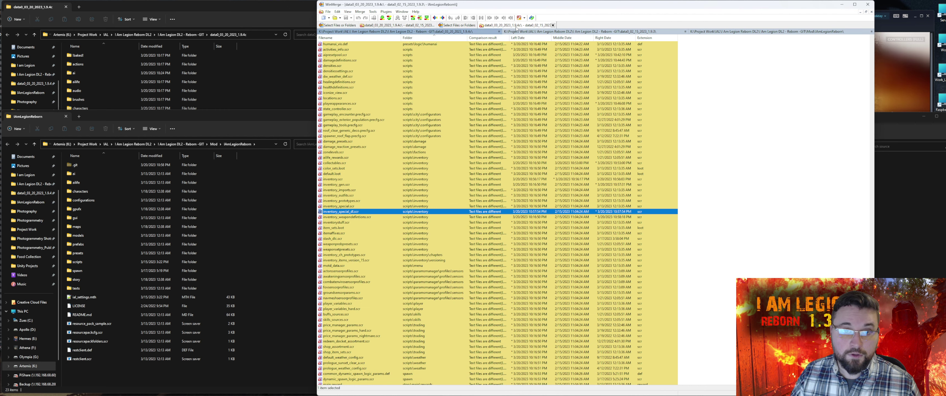
click(395, 25)
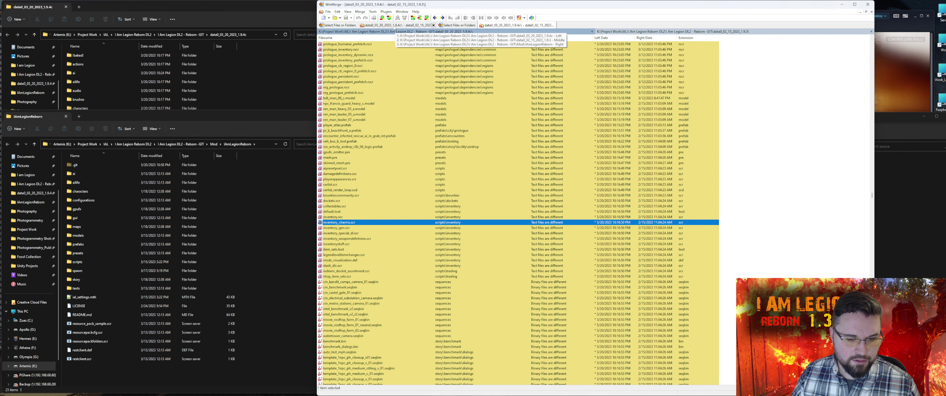
click(394, 26)
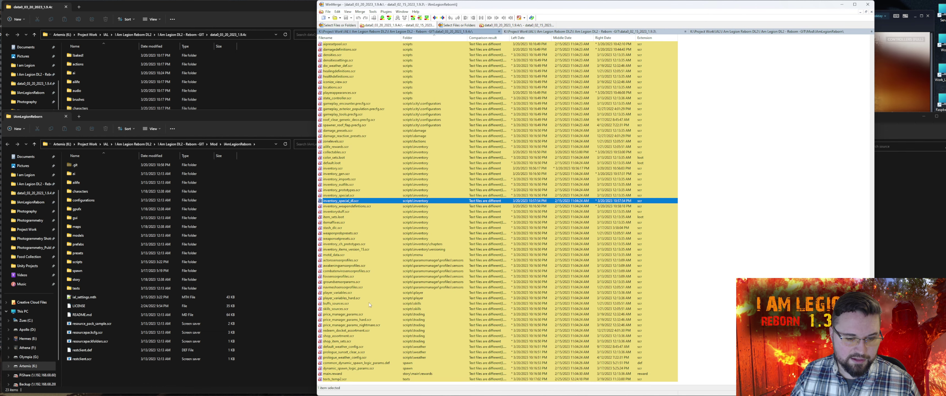
double_click(340, 336)
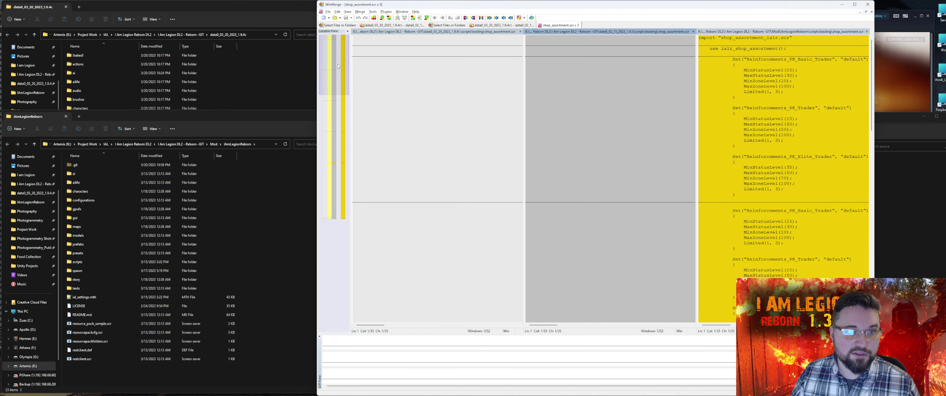
Look through the differences in shop_assortment.scr from start to end for entries new in the updated game data
click(401, 130)
key(ctrl+d)
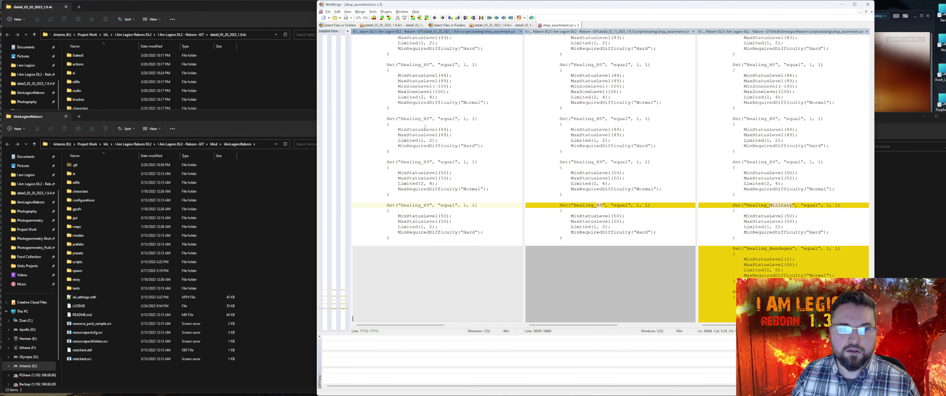
key(ctrl+d)
click(342, 222)
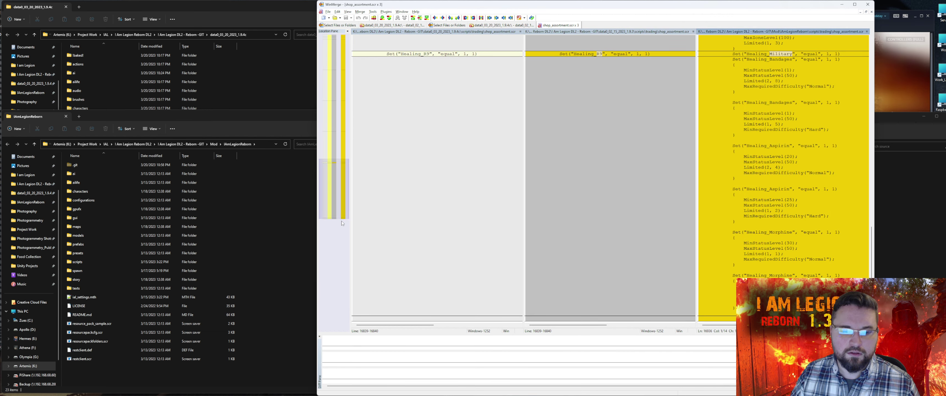
drag(342, 223, 347, 36)
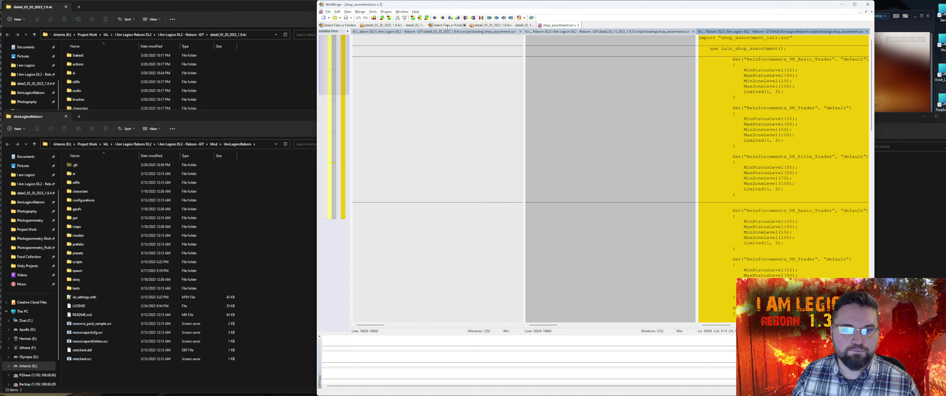
Check the two-way list of changed trading scripts and open shop_item_sets.scr from the three-way comparison
click(488, 26)
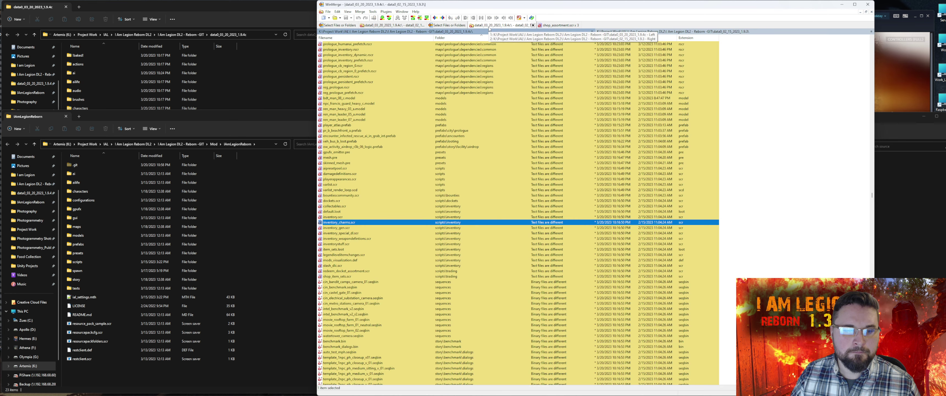
click(393, 26)
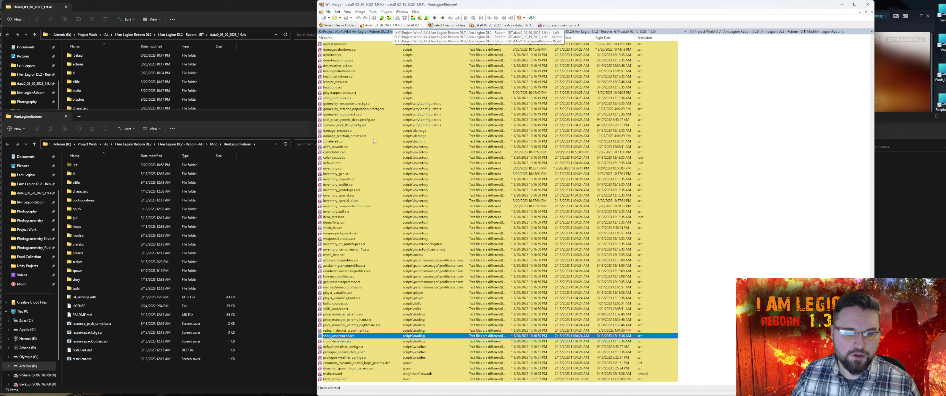
double_click(339, 342)
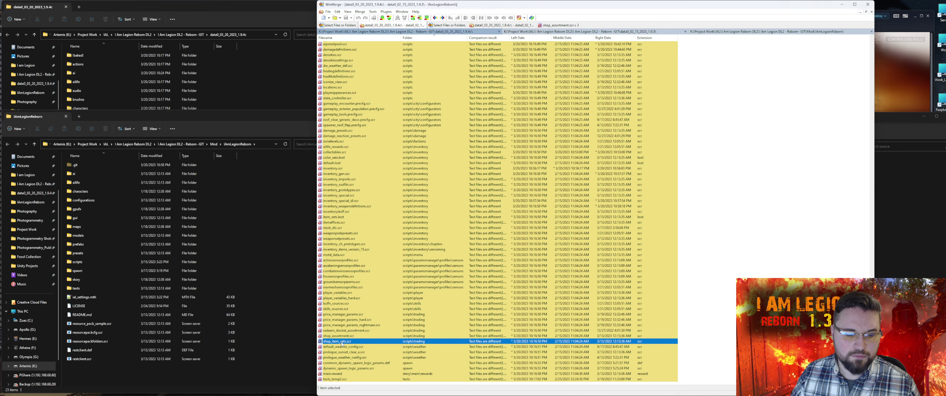
Copy the Docket_charm_springslaughter, Docket_Weapon_SpringSlaughter_ChickenWeapon and Docket_ToolSkin_Chicken item sets from the new game data into the mod's shop_item_sets.scr and save it
click(435, 179)
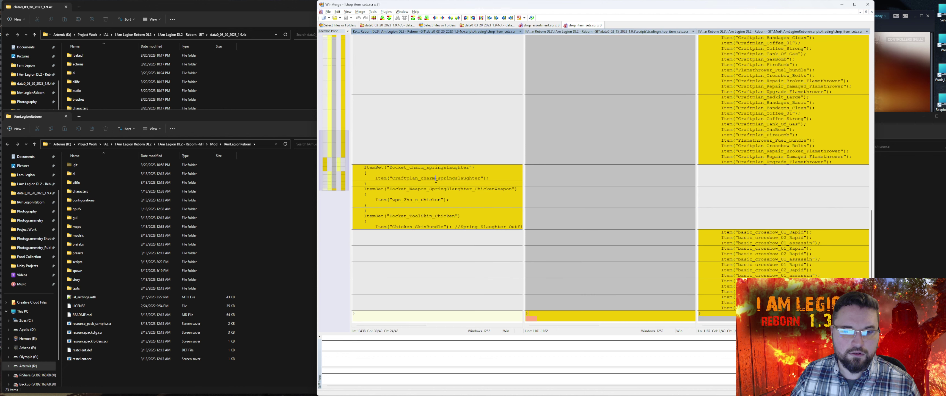
double_click(435, 180)
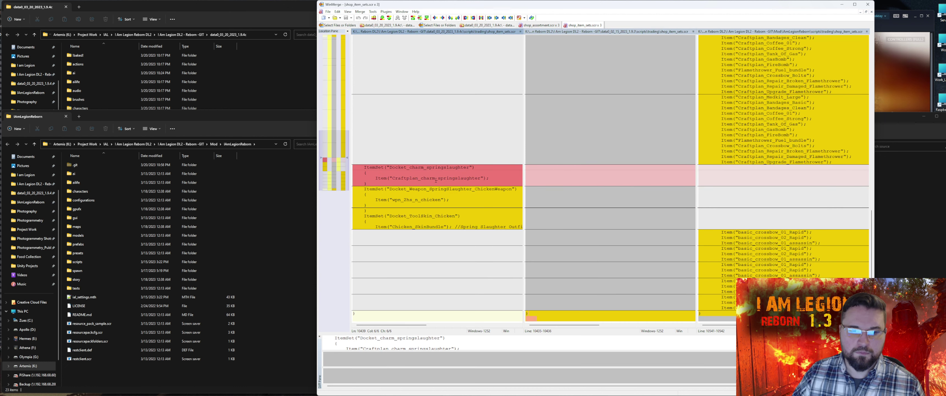
right_click(435, 180)
click(441, 182)
right_click(434, 198)
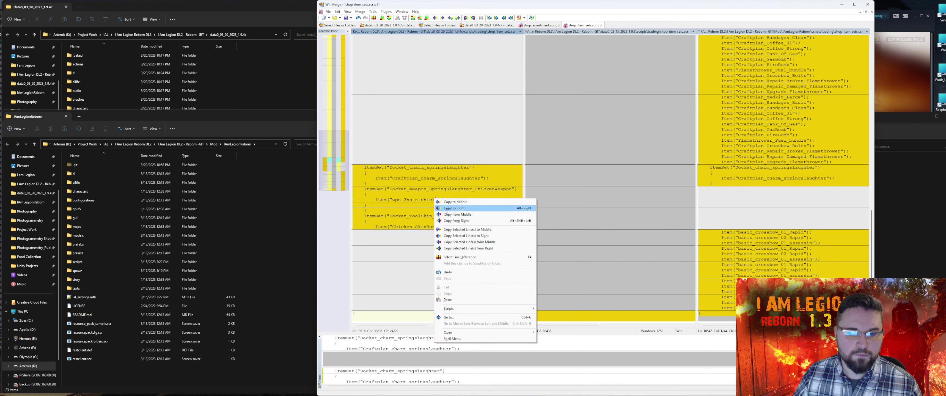
click(453, 208)
right_click(438, 220)
click(456, 230)
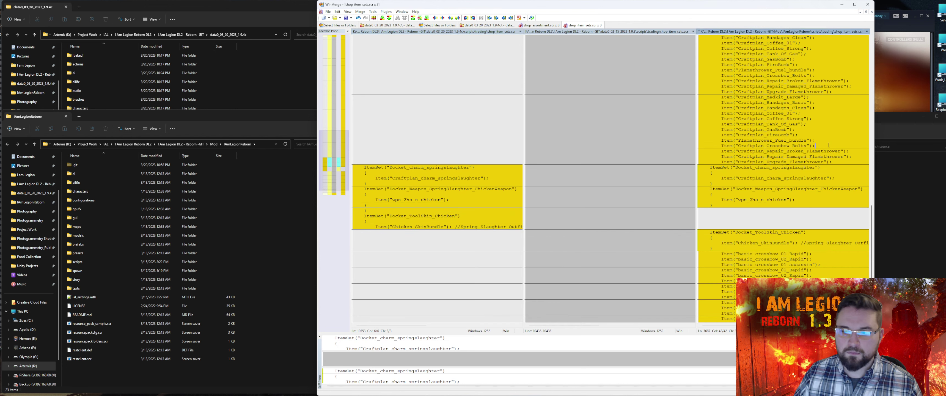
click(804, 199)
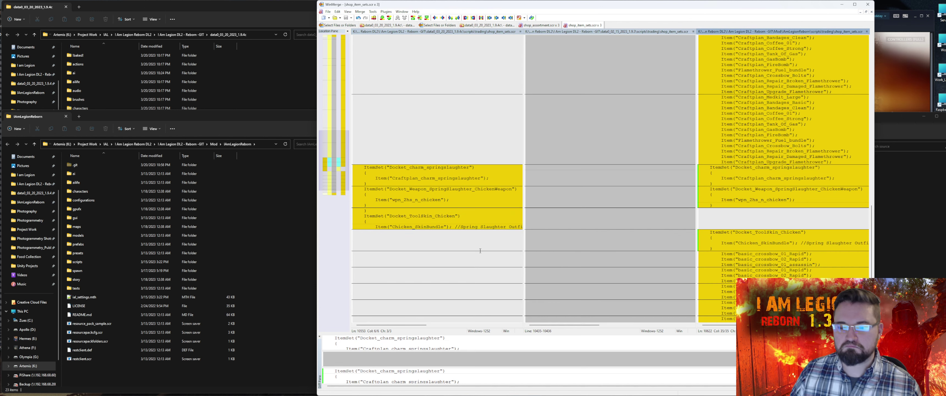
Show the unchanged lines and move the mod's Docket_ToolSkin_Chicken block directly below the Crane_SkinBundle item line
scroll(826, 209, down, 1)
click(845, 216)
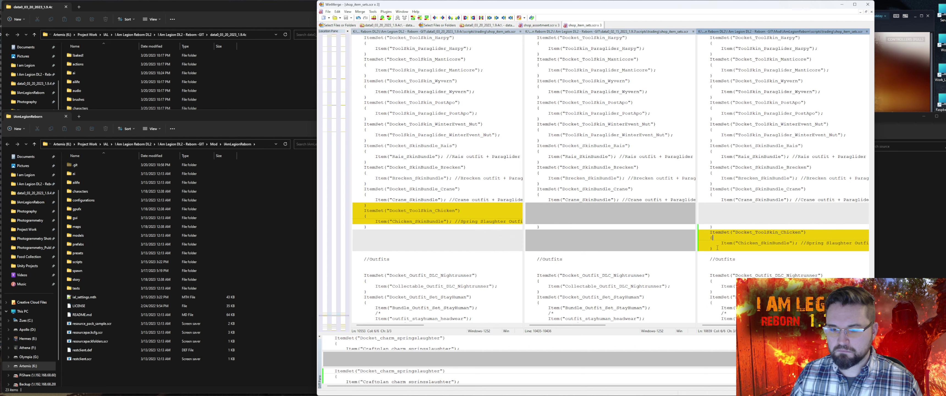
drag(715, 248, 711, 233)
key(ctrl+x)
drag(710, 200, 717, 206)
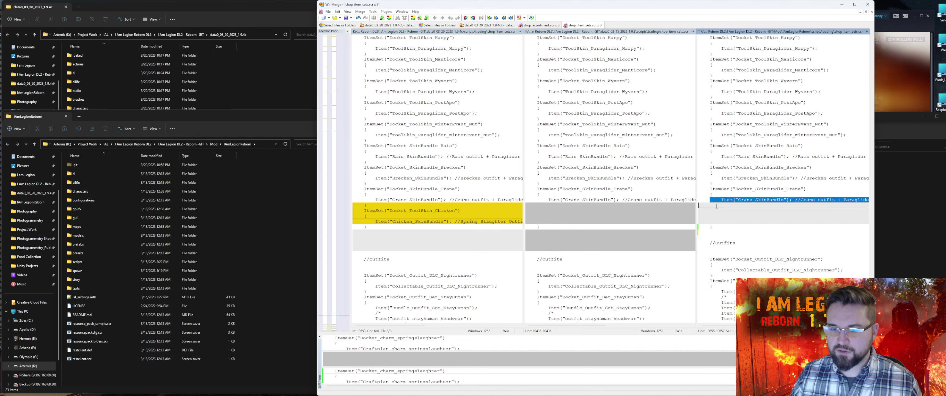
click(714, 206)
key(ctrl+v)
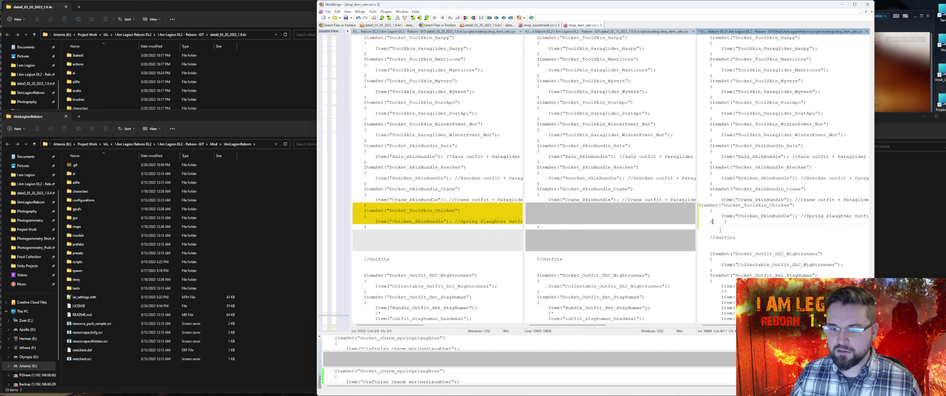
Indent the moved Docket_ToolSkin_Chicken set like its neighbours, remove the extra spacing at its closing brace, and save the file
click(700, 205)
key(Tab)
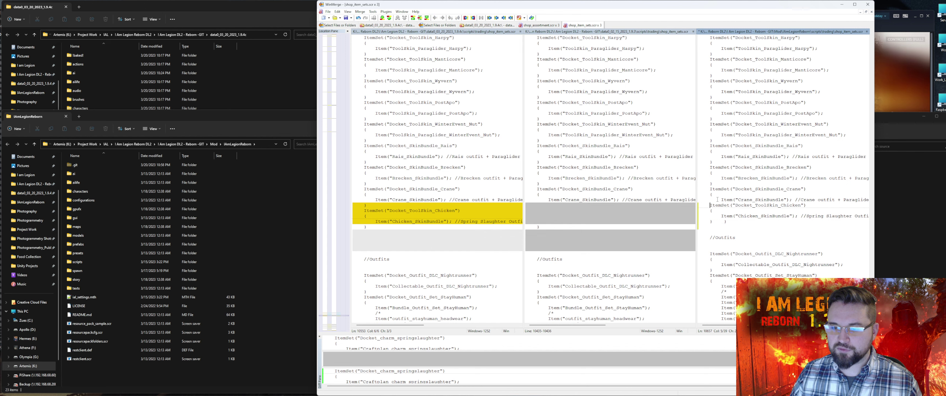
click(725, 222)
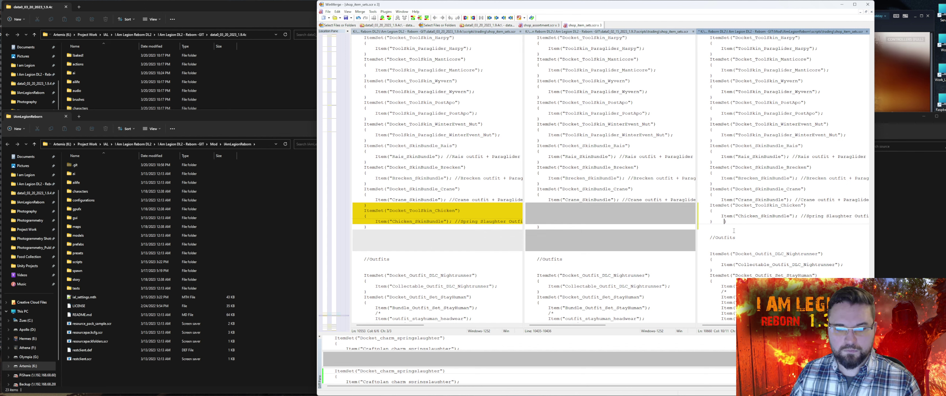
drag(719, 222, 724, 222)
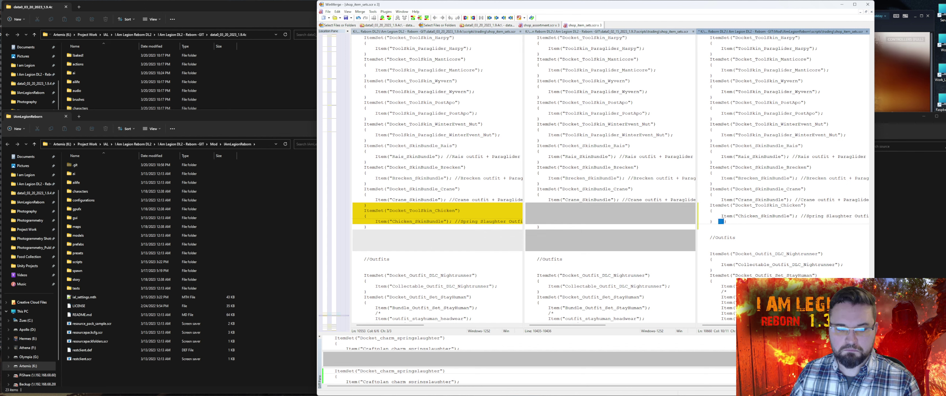
key(Delete)
click(756, 189)
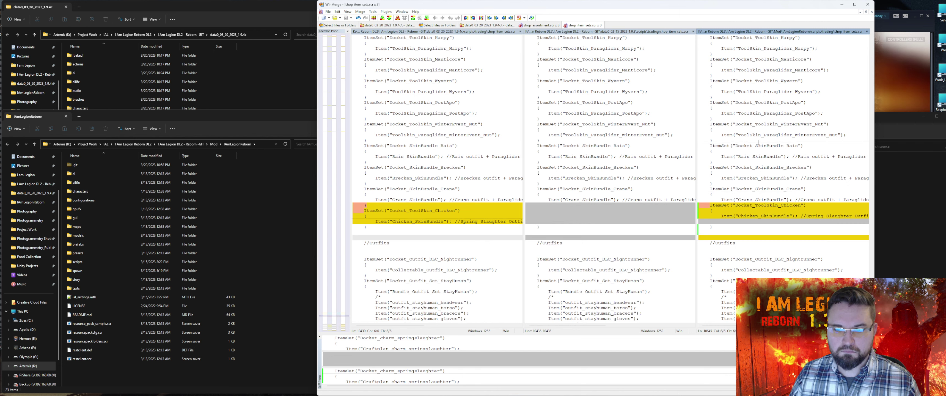
Insert a closing brace line directly above the Docket_ToolSkin_Chicken item set in the mod's shop_item_sets.scr
click(710, 205)
key(Return)
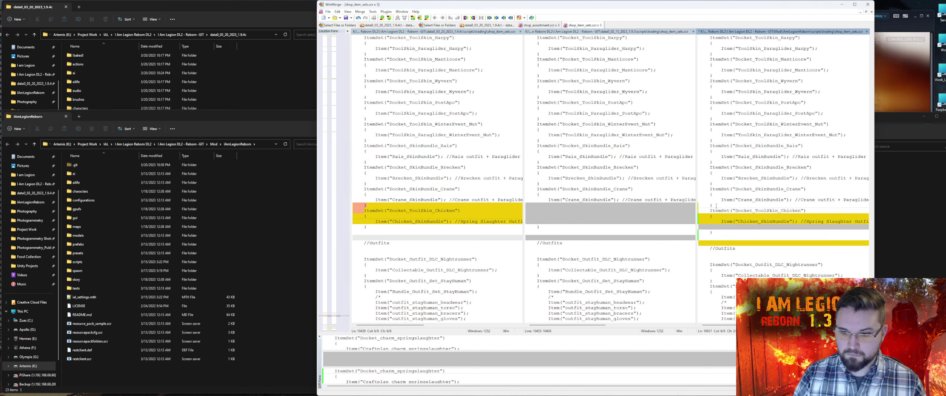
text(})
click(734, 228)
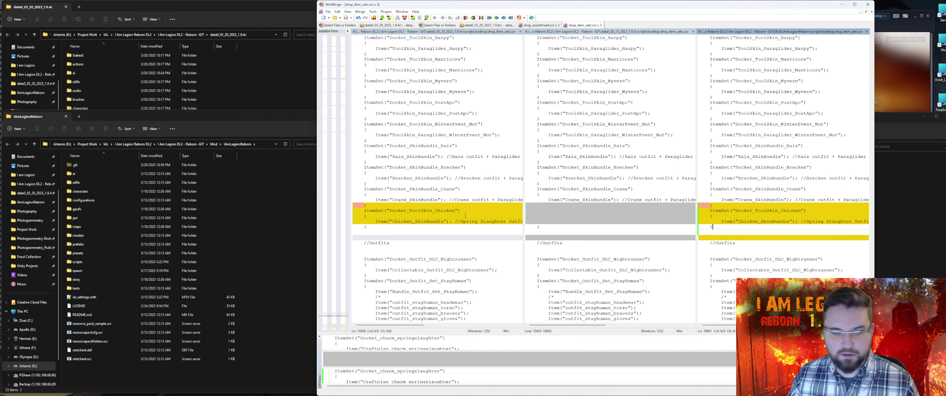
click(374, 216)
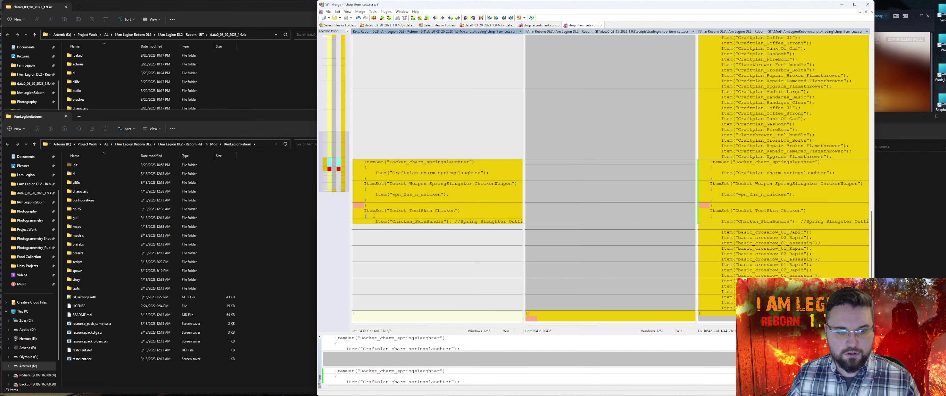
Check the remaining differences around the spring slaughter item sets and save shop_item_sets.scr
click(333, 170)
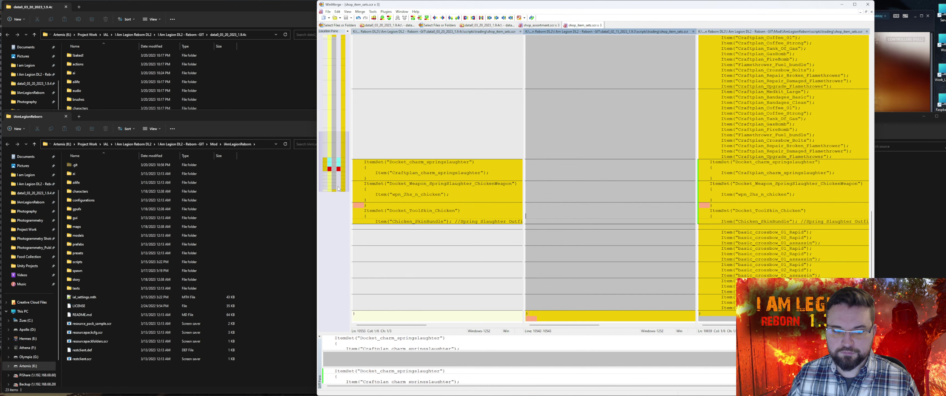
right_click(406, 212)
click(430, 225)
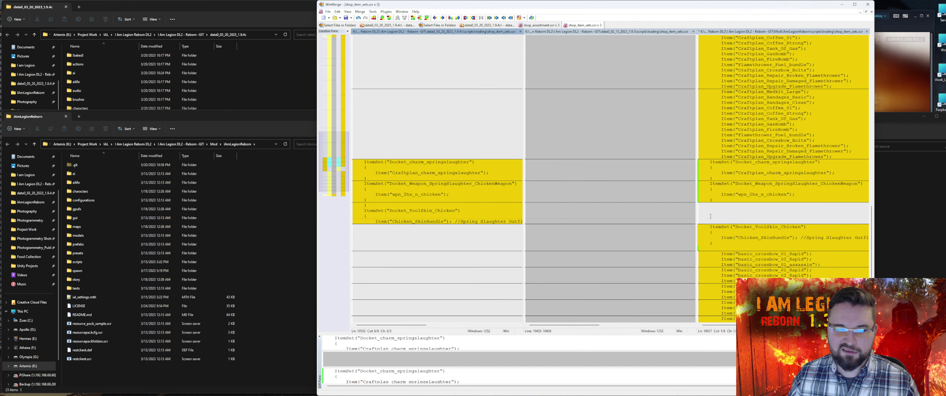
key(ctrl+s)
click(815, 183)
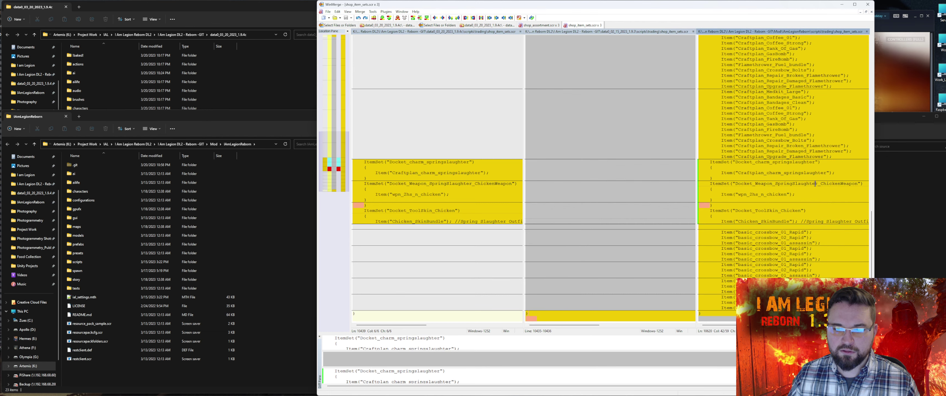
drag(345, 180, 331, 201)
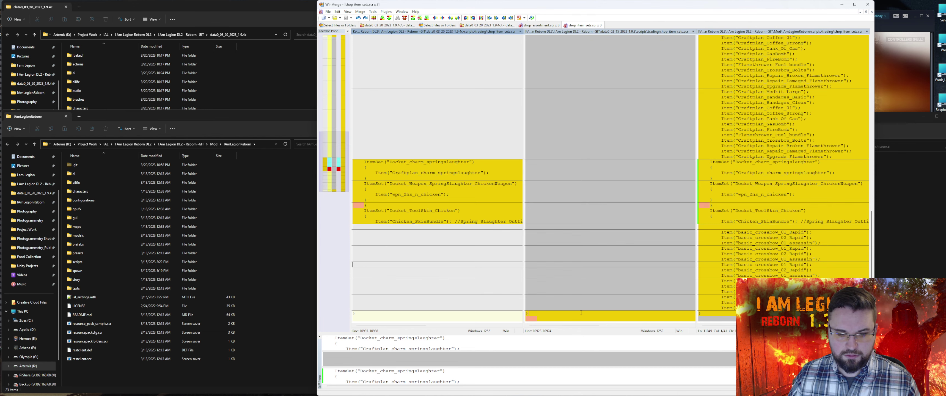
Close the shop_item_sets.scr comparison, check shop_assortment.scr for new game data changes, and close that comparison too
click(600, 26)
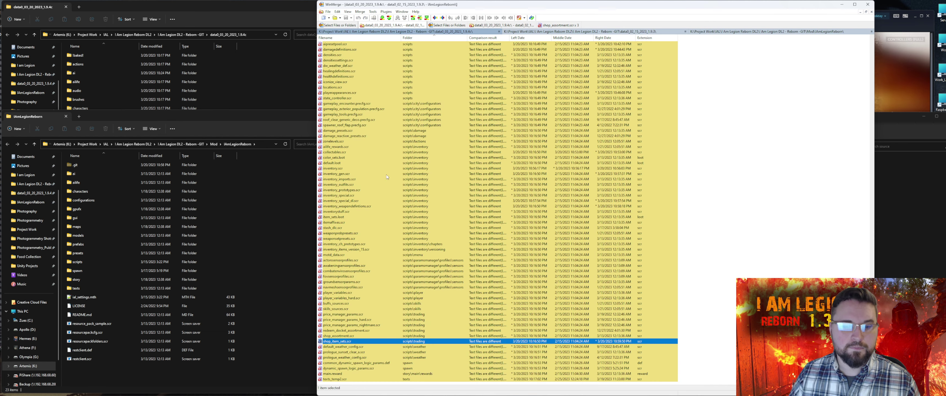
click(344, 336)
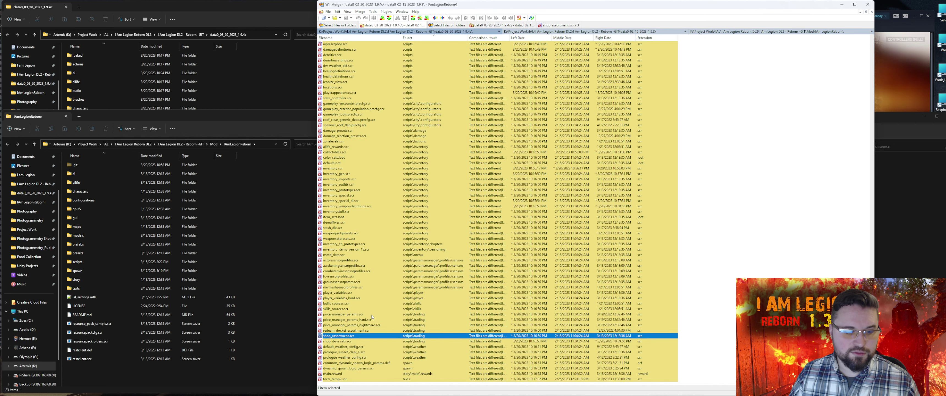
click(562, 25)
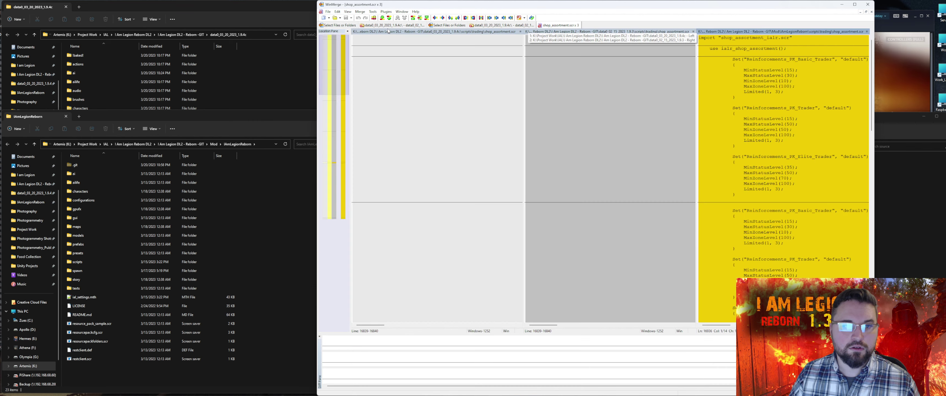
click(501, 25)
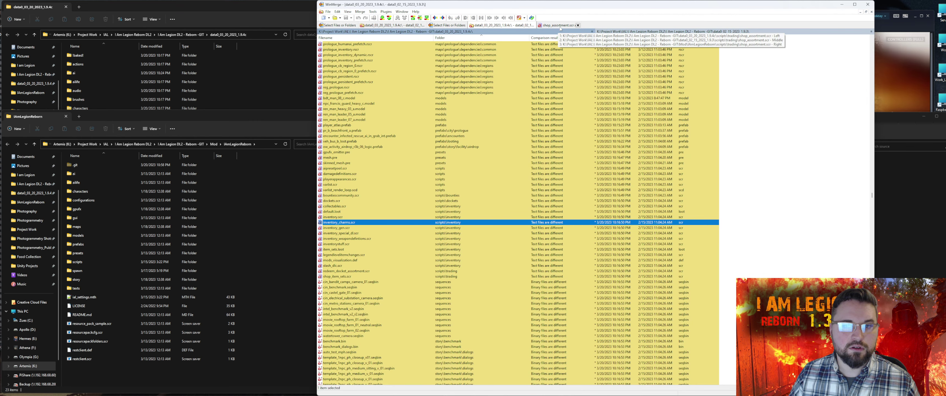
click(578, 25)
Check which files after the trading scripts differ in the two-way comparison, down to main.bin in the story folder
click(407, 272)
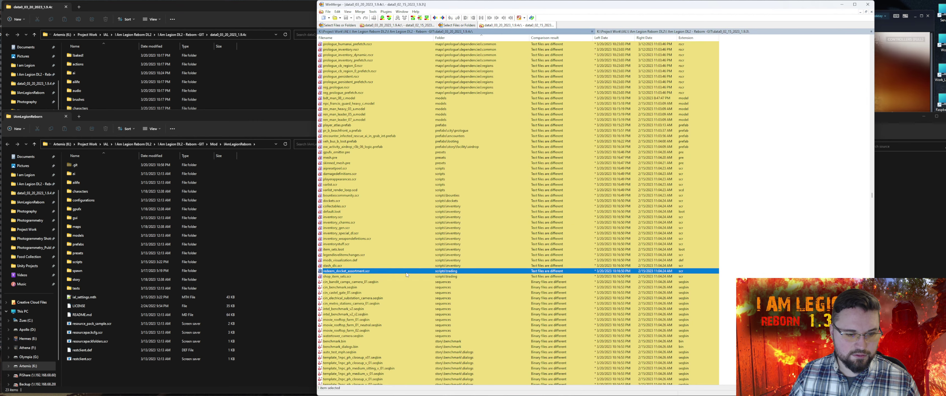
key(Down)
key(Down)
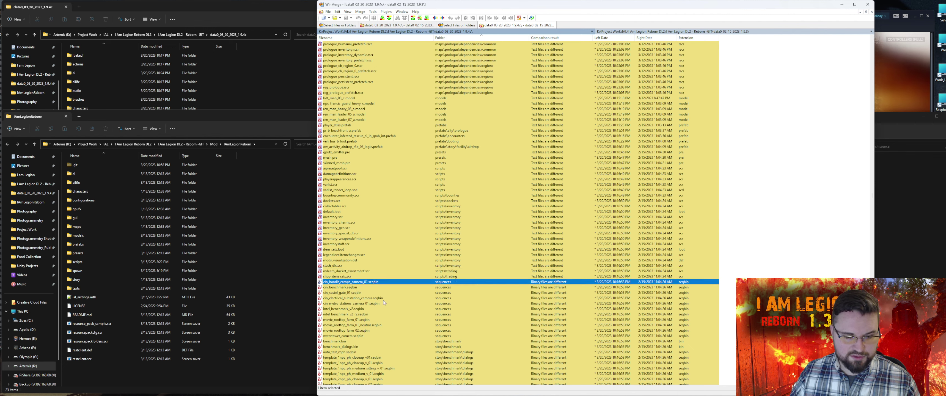
scroll(377, 306, down, 6)
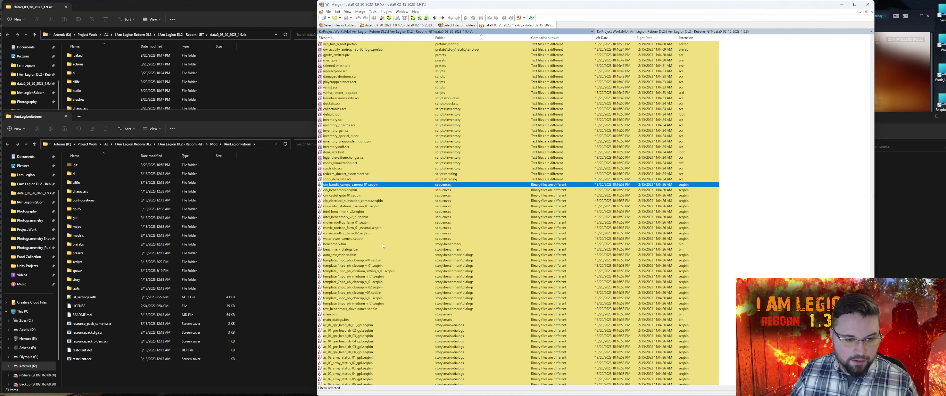
click(378, 314)
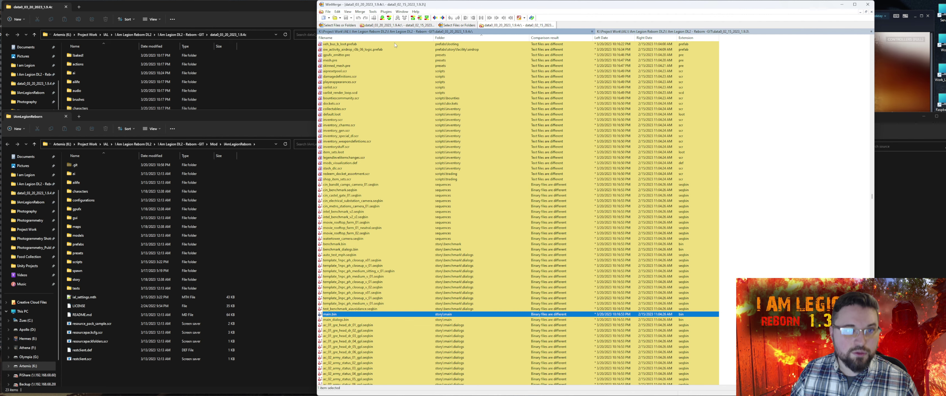
Open main.reward from the three-way comparison, check it for new game data changes, and close it
click(394, 26)
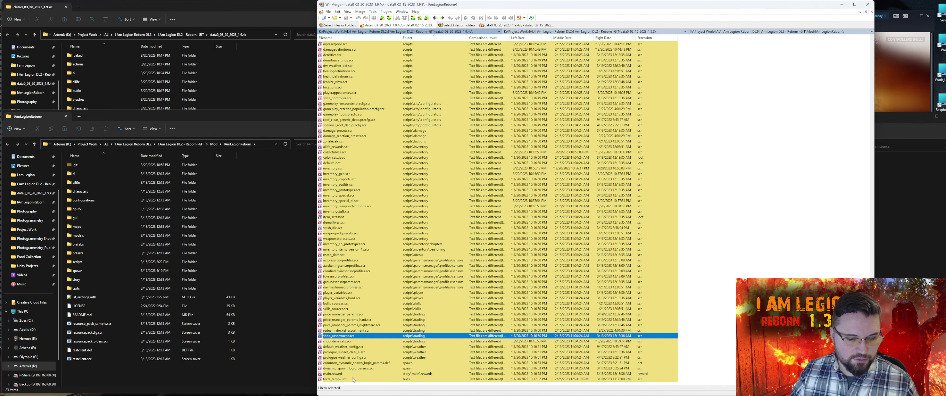
double_click(338, 373)
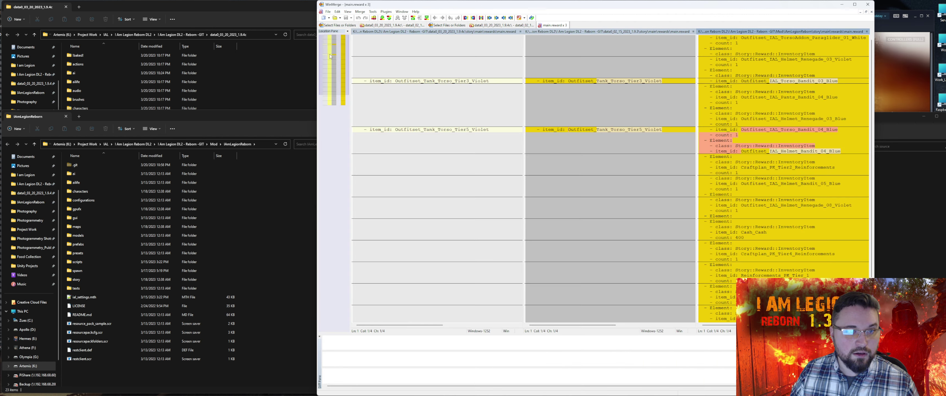
click(566, 25)
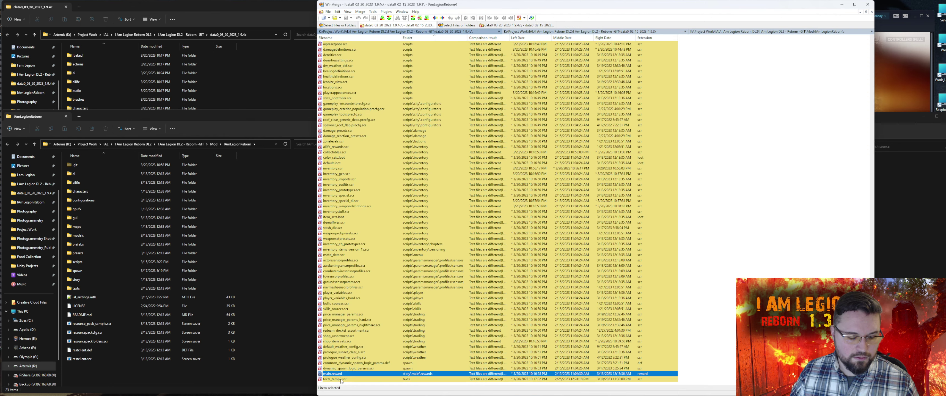
Look through the two-way list of changed files, from the story dialogs back up to the gui and configuration files
click(518, 25)
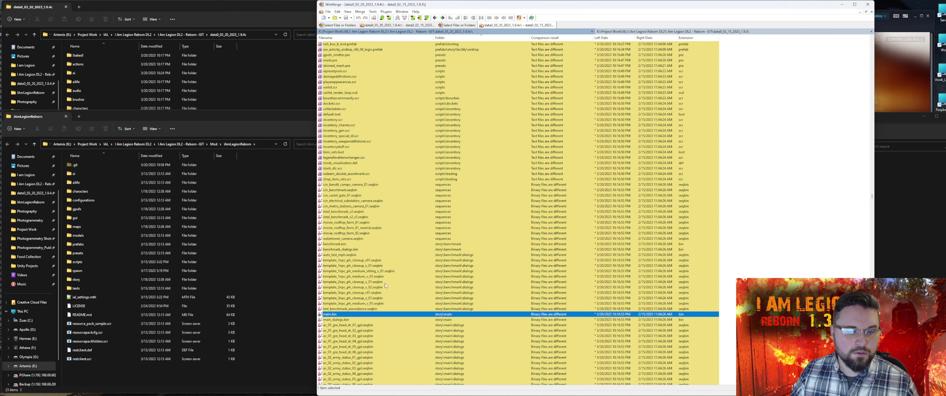
scroll(458, 320, down, 13)
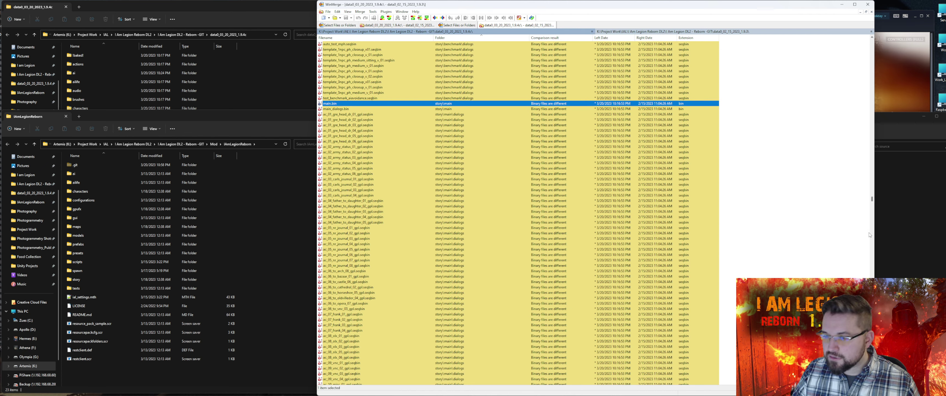
mouse_move(872, 200)
mouse_down()
mouse_move(872, 294)
mouse_move(867, 135)
mouse_move(866, 197)
mouse_up()
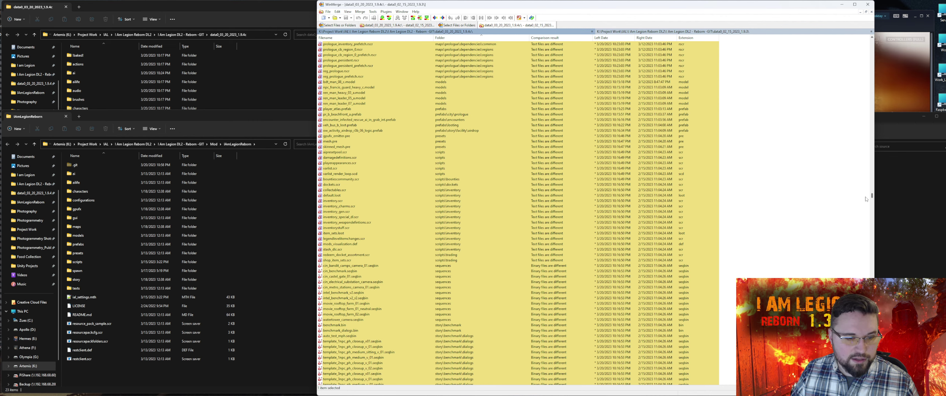
drag(867, 196, 860, 40)
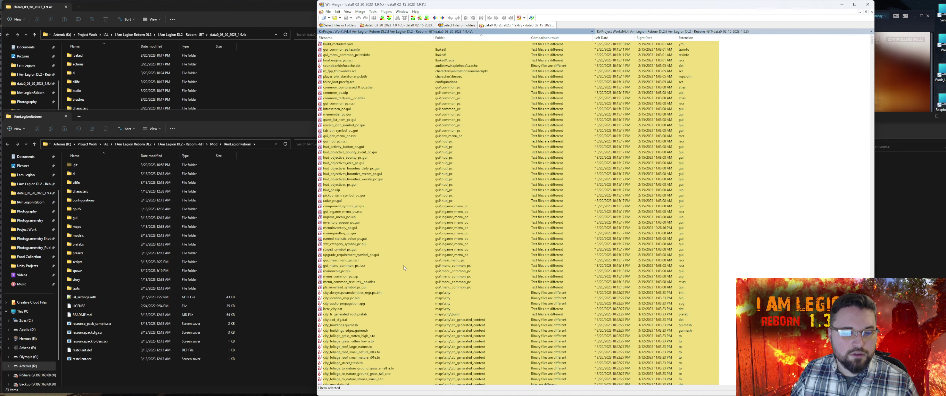
click(377, 287)
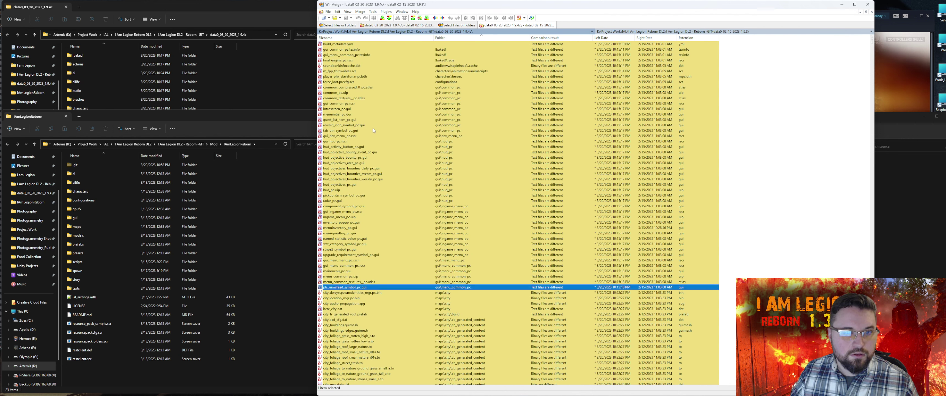
click(376, 92)
click(351, 87)
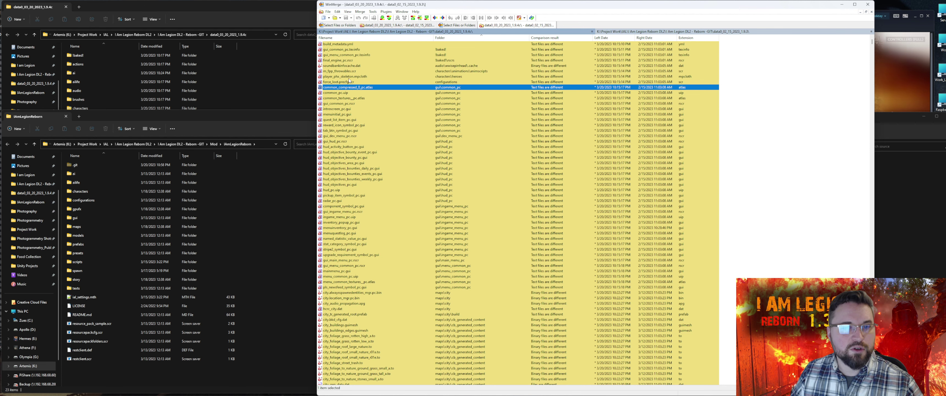
Compare the player skeleton mpcloth file and the throwables animation script between both game data versions, closing each comparison
click(352, 71)
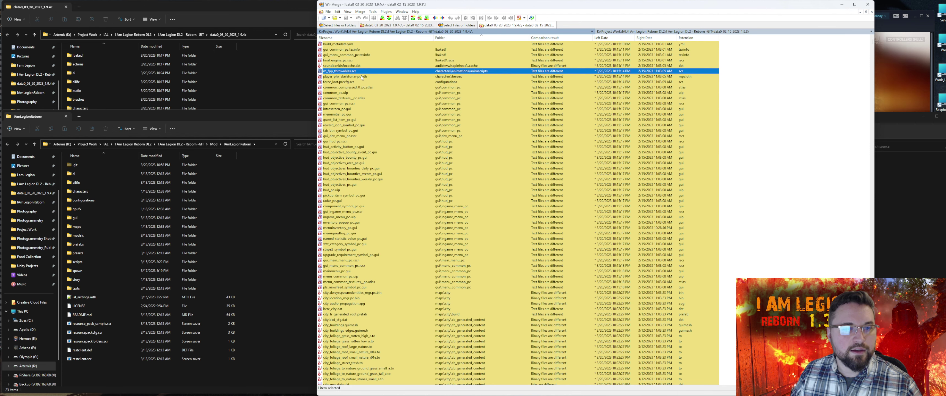
double_click(356, 76)
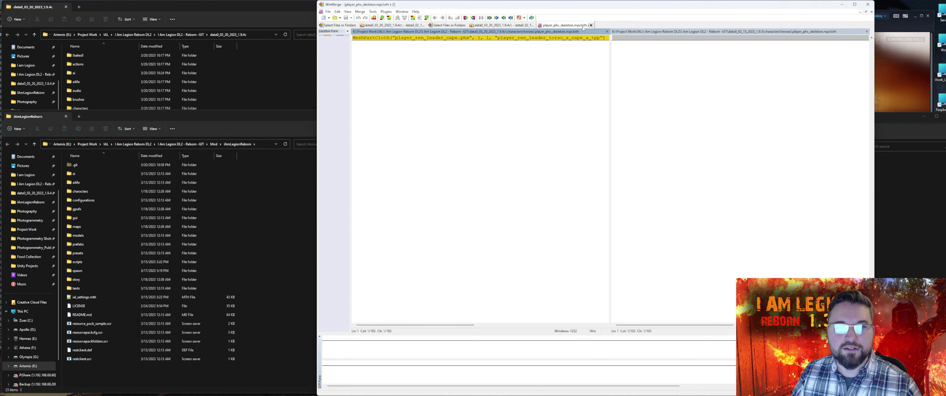
click(591, 25)
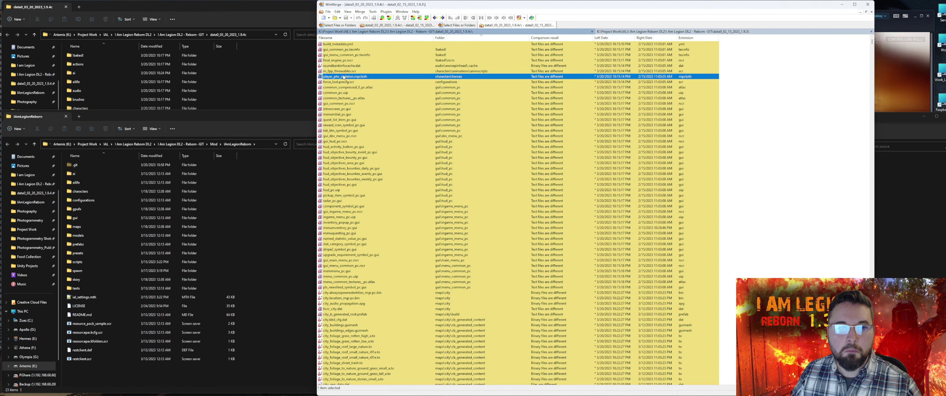
double_click(344, 71)
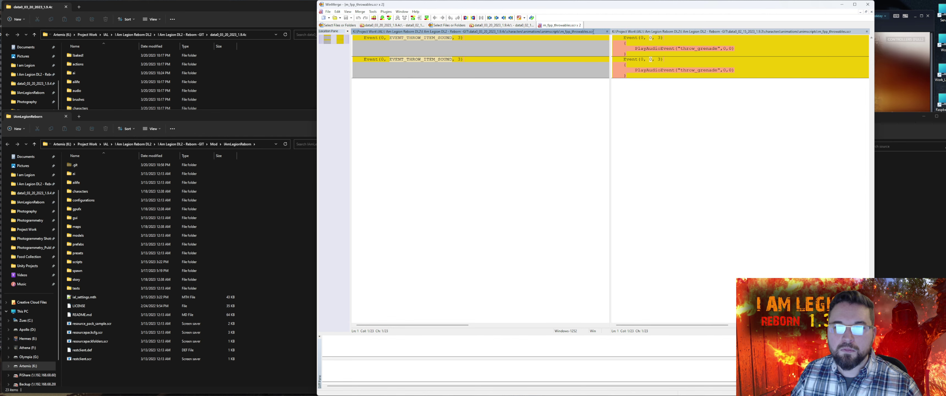
click(579, 25)
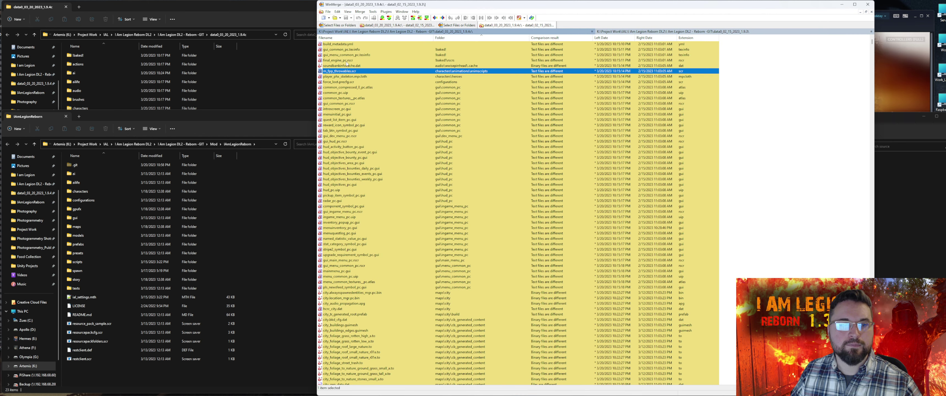
Switch to Fork and stage all modified scripts of the IAmLegionReborn repository, from aipresetpool.scr to shop_item_sets.scr
click(842, 4)
key(alt+Tab)
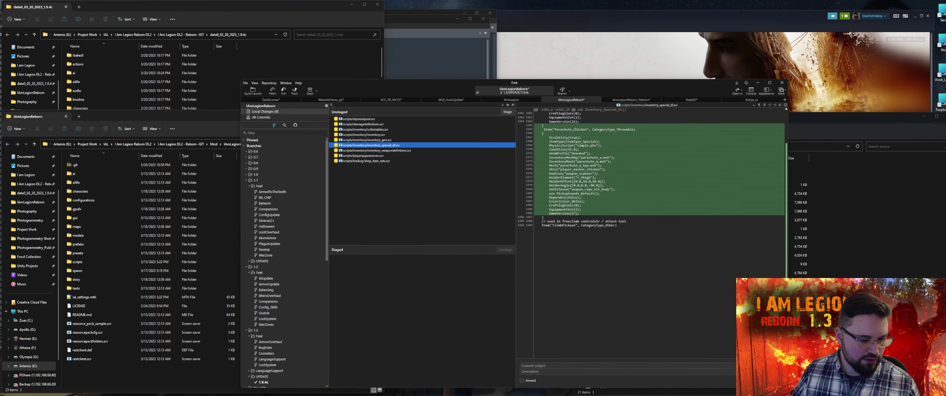
key(Up)
key(Up)
key(Up)
click(390, 141)
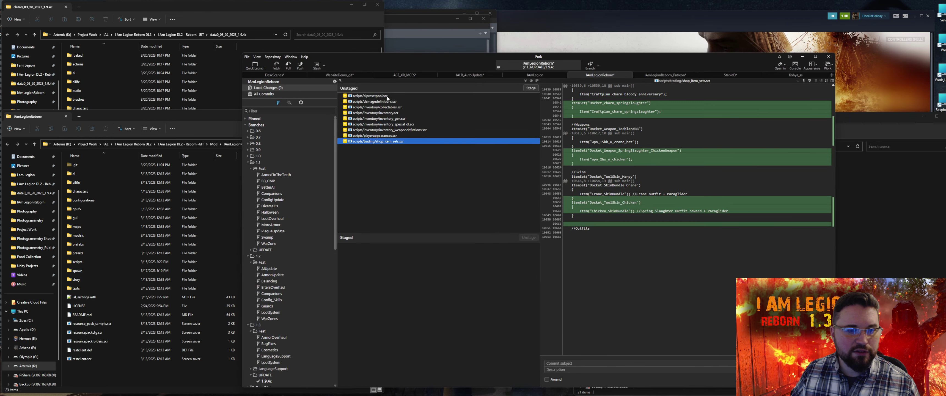
shift+click(387, 96)
click(531, 89)
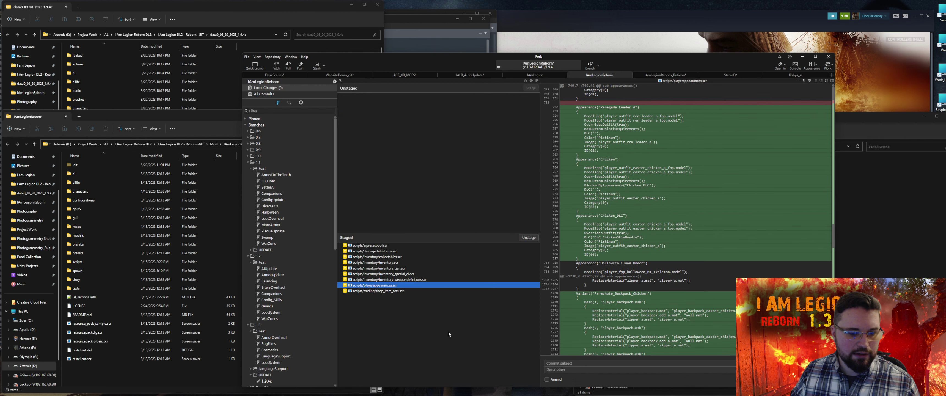
Review the diffs of the staged scripts one by one, from the inventory weapon definitions up to aipresetpool.scr
click(391, 280)
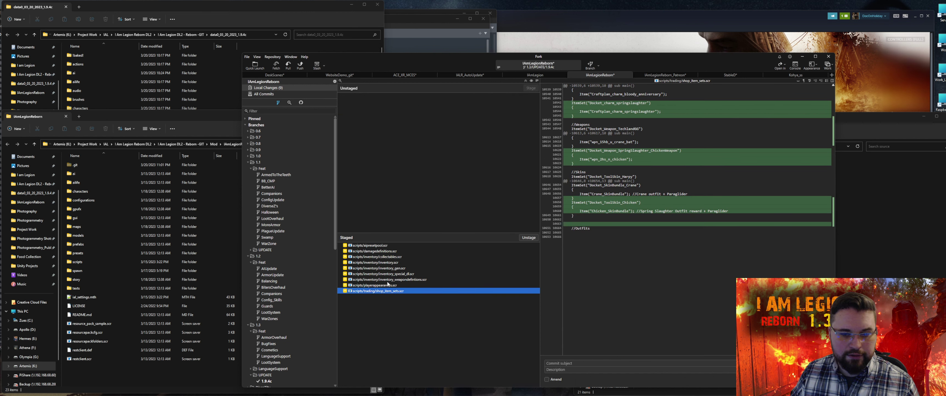
click(390, 273)
click(389, 267)
click(388, 262)
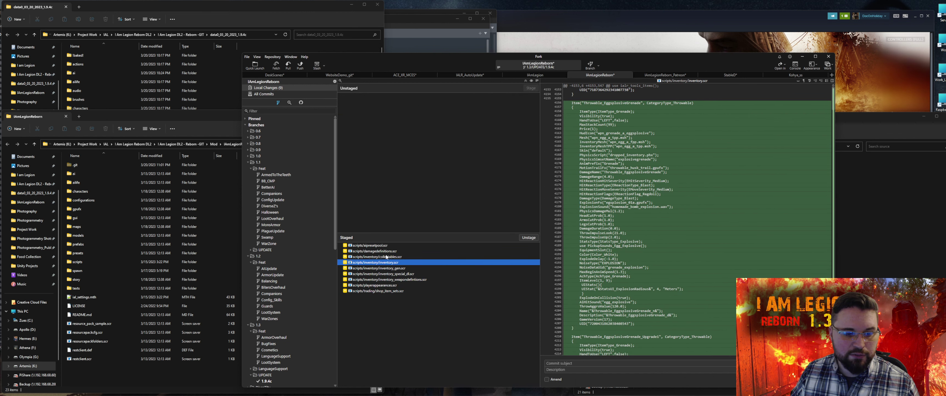
click(387, 257)
click(386, 251)
click(385, 245)
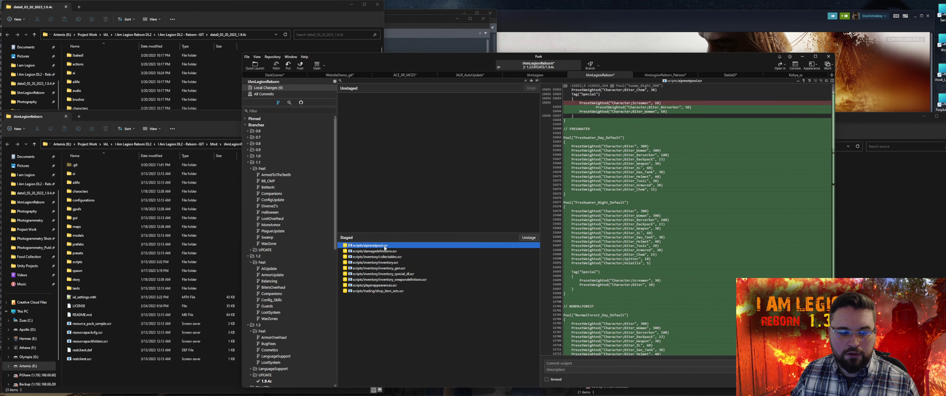
Switch from Fork to the mod's scripts/inventory folder and open inventory_gen.scr in Notepad++, reloading its externally modified version
mouse_move(668, 108)
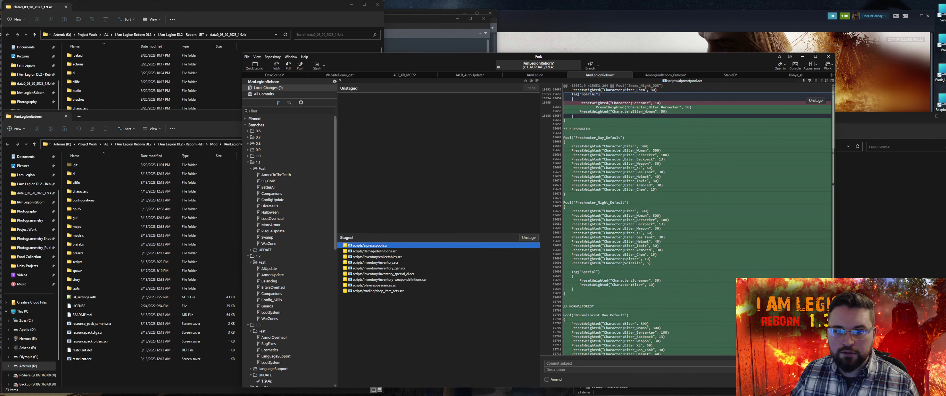
click(802, 56)
click(341, 334)
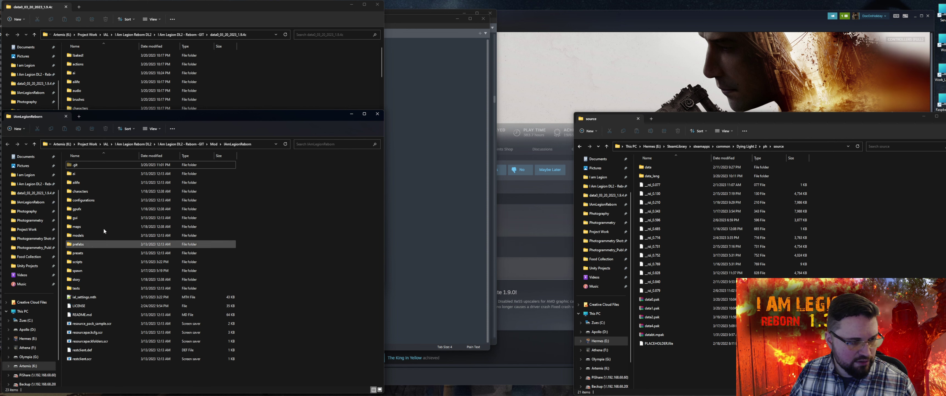
click(82, 262)
double_click(83, 261)
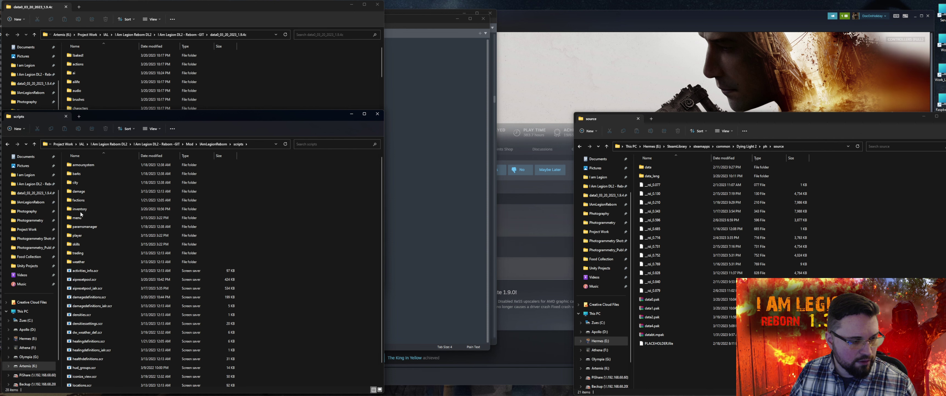
double_click(78, 218)
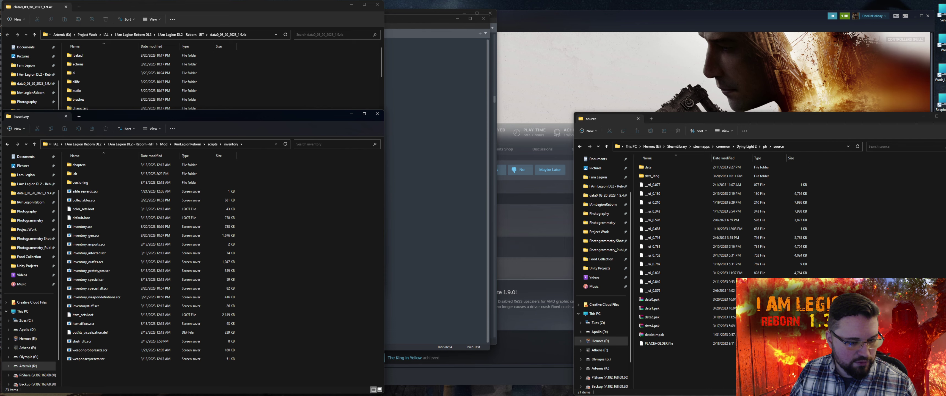
key(alt+Tab)
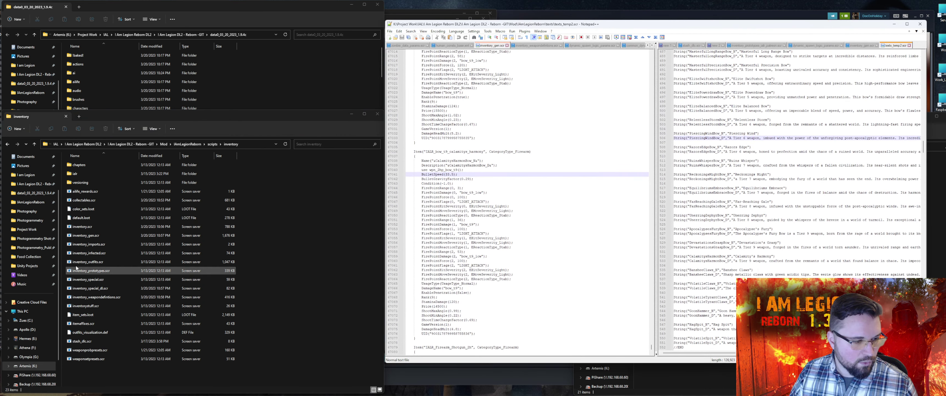
drag(81, 236, 495, 186)
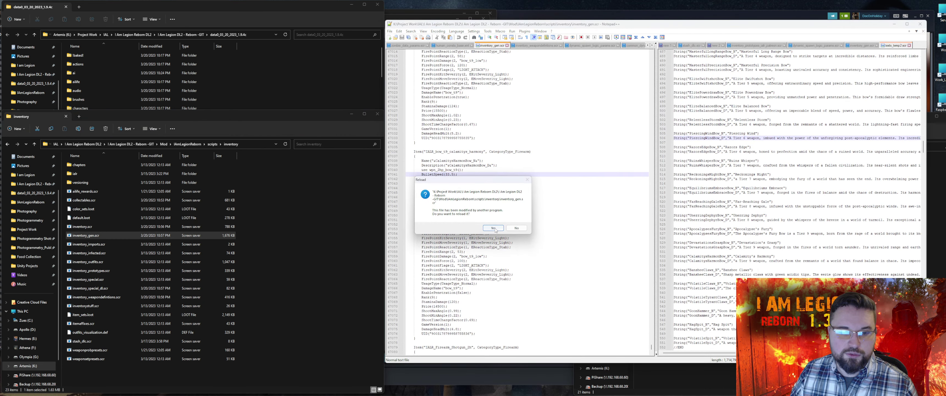
click(495, 227)
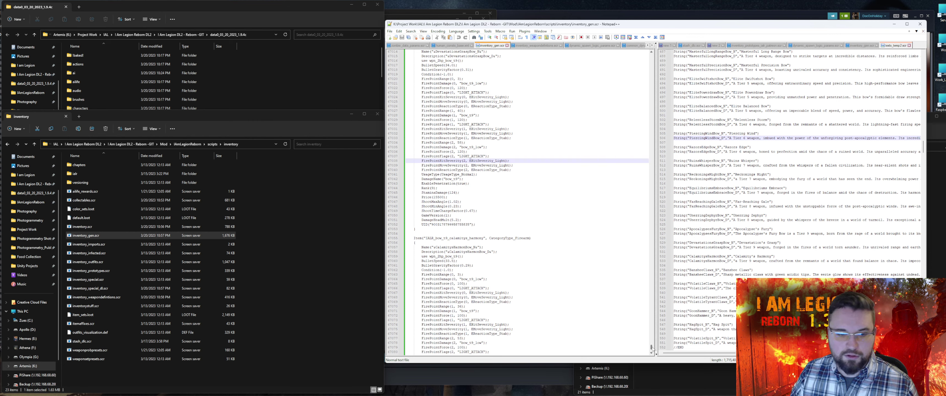
Delete the trailing content below the assassin crossbow item at the end of inventory_gen.scr and save the file
drag(652, 347, 651, 354)
scroll(566, 313, up, 18)
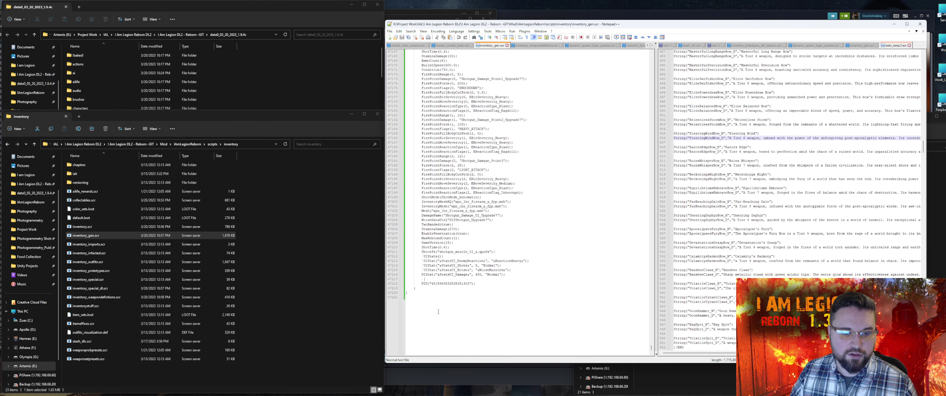
drag(433, 308, 452, 29)
drag(488, 218, 437, 306)
key(Delete)
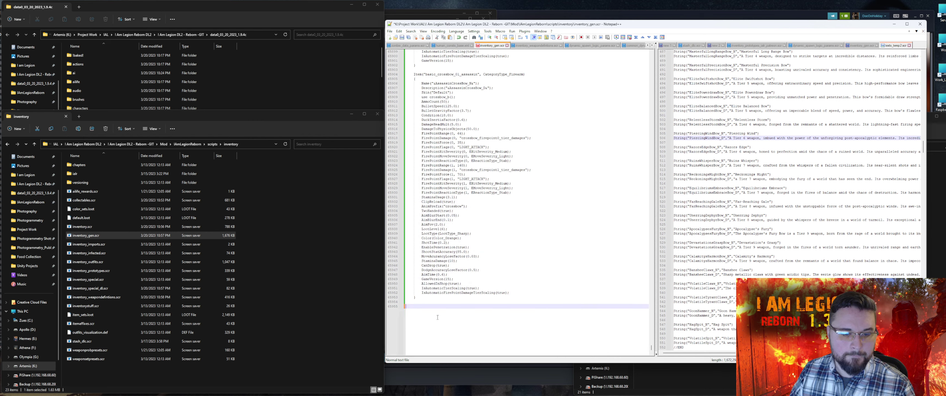
key(ctrl+s)
click(894, 24)
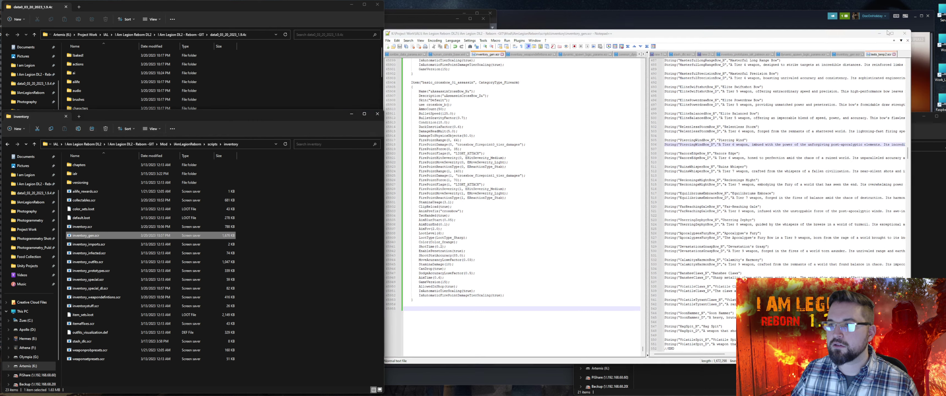
Return to the IAmLegionReborn root folder and open the game's data2.pak in WinRAR, placing its window beside the mod folder
click(188, 145)
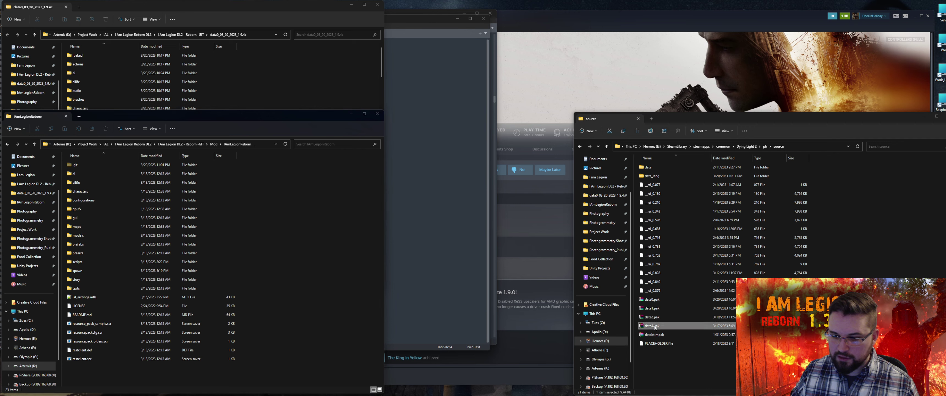
double_click(652, 317)
drag(257, 77, 457, 171)
click(75, 174)
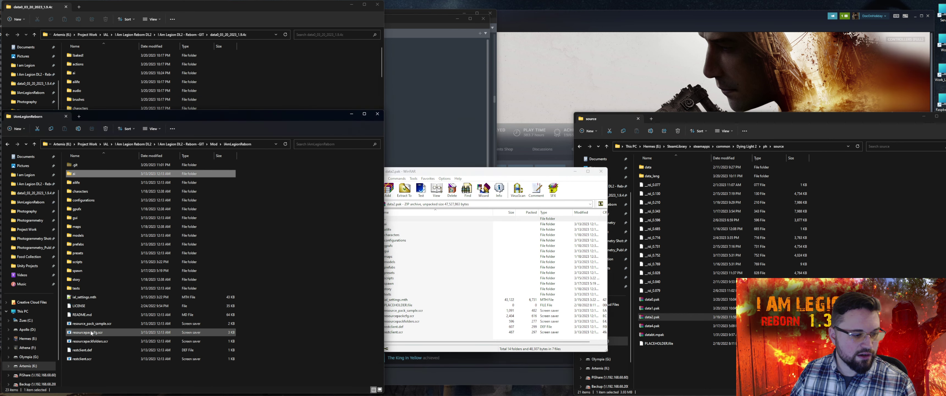
Open motd_data.scr from the mod's scripts/menu folder and set the compatible DL2 version in VersionTitle to 1.9.4c
double_click(78, 262)
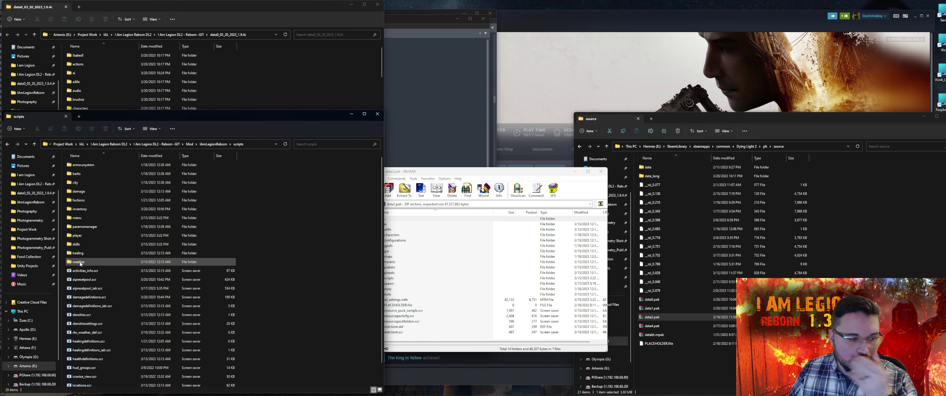
double_click(77, 217)
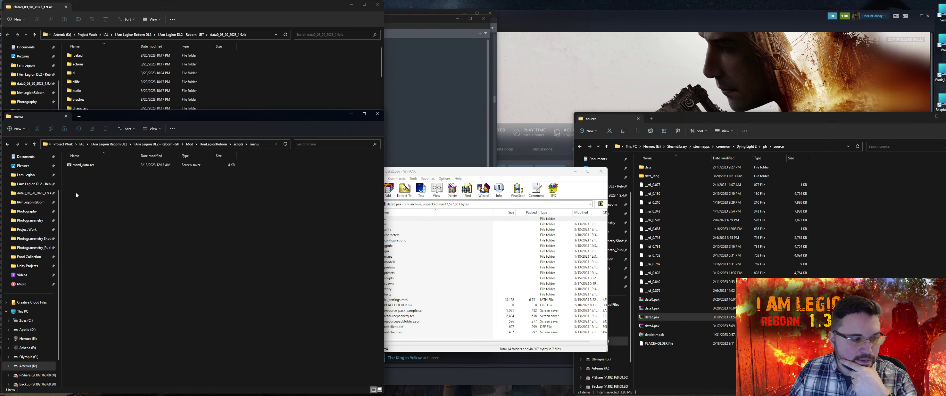
double_click(84, 165)
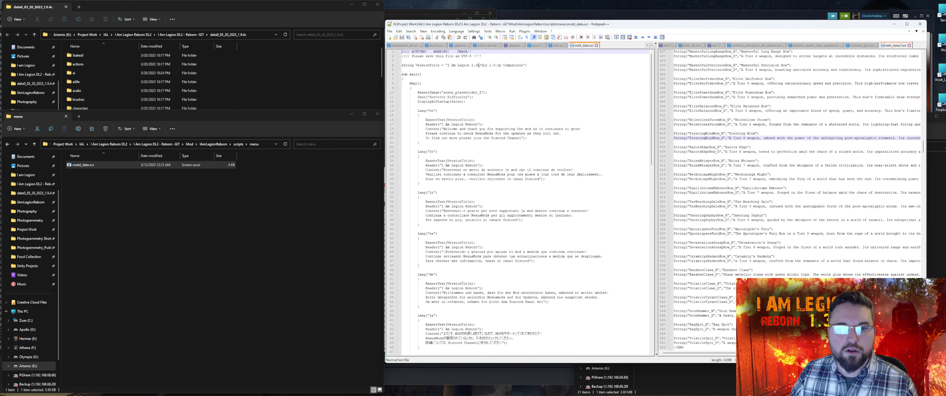
click(498, 66)
key(BackSpace)
text(4c)
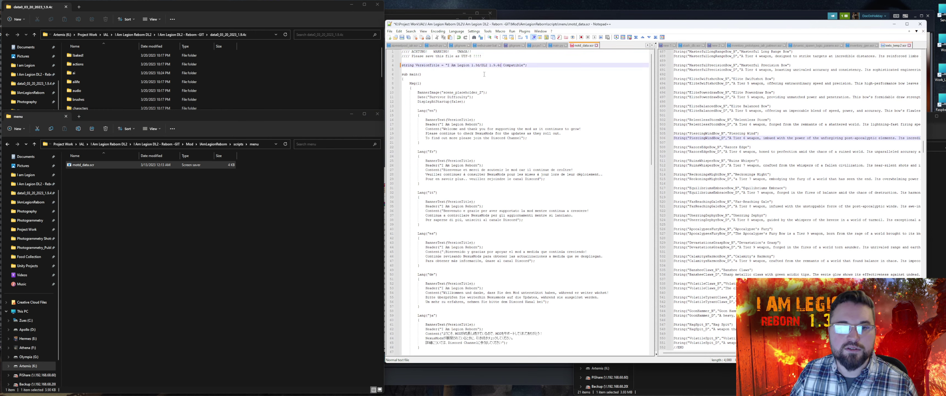
click(483, 71)
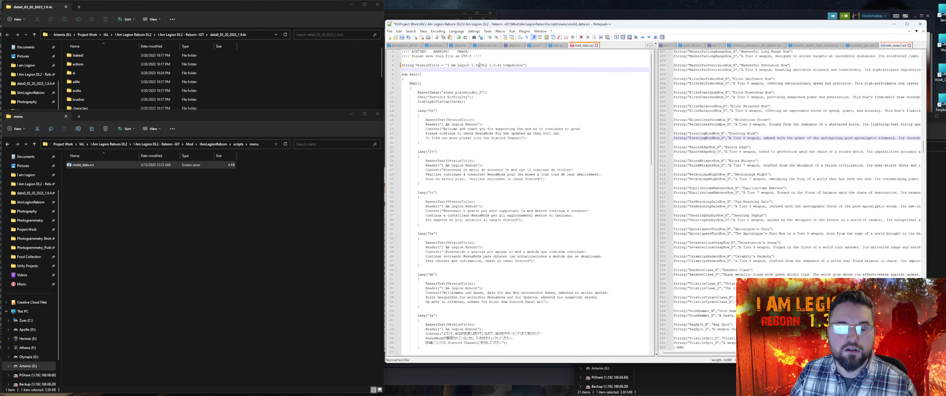
Update the I Am Legion version in the VersionTitle string and save motd_data.scr
click(479, 65)
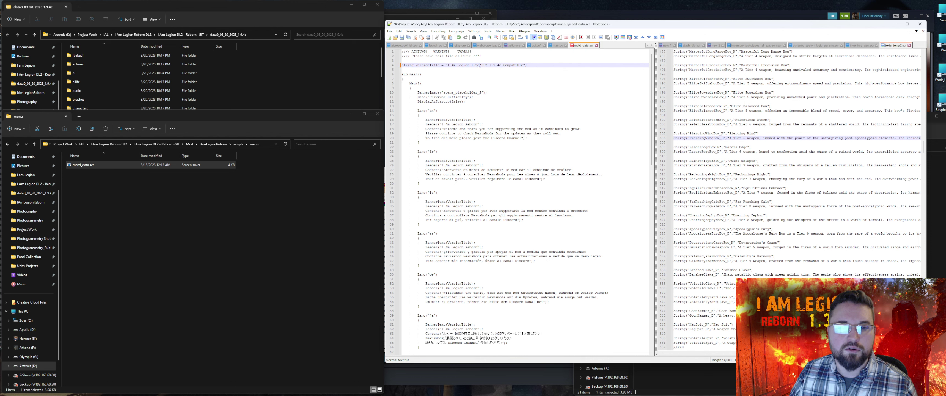
text(3)
key(Down)
key(Down)
key(Down)
key(ctrl+s)
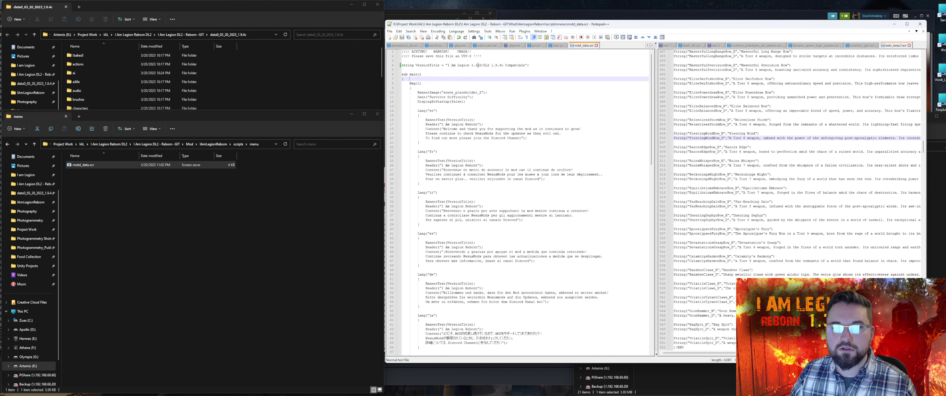
click(894, 24)
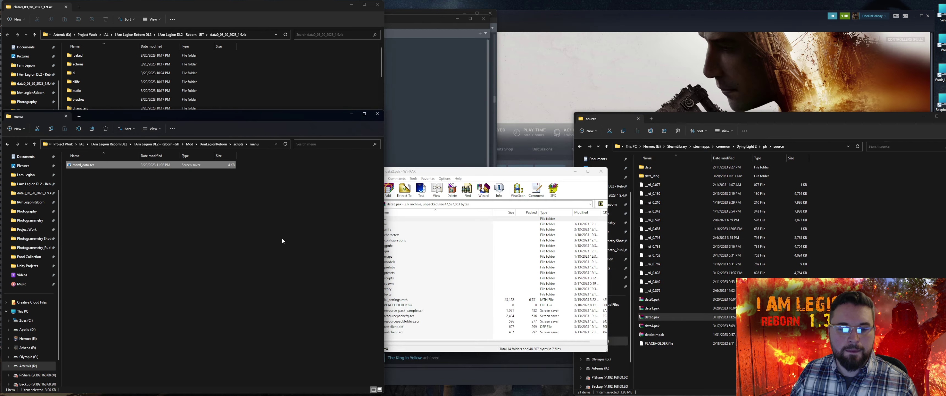
Add all IAmLegionReborn folders and files except .git to the data2.pak archive
click(282, 239)
key(alt+Up)
key(alt+Up)
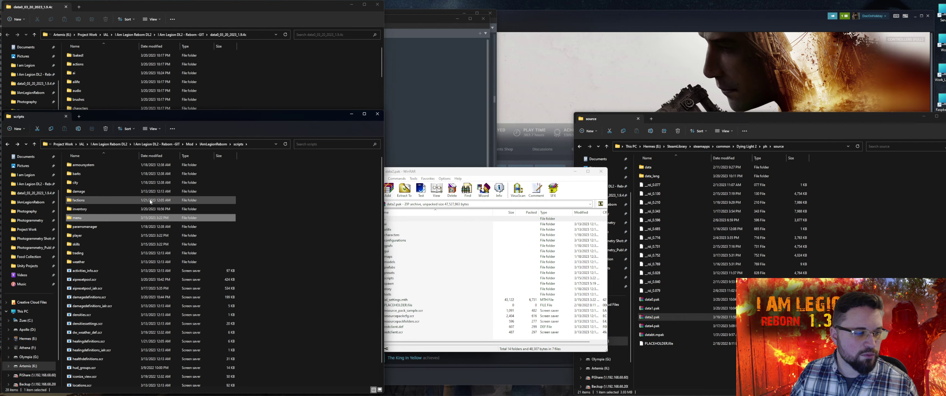
click(88, 175)
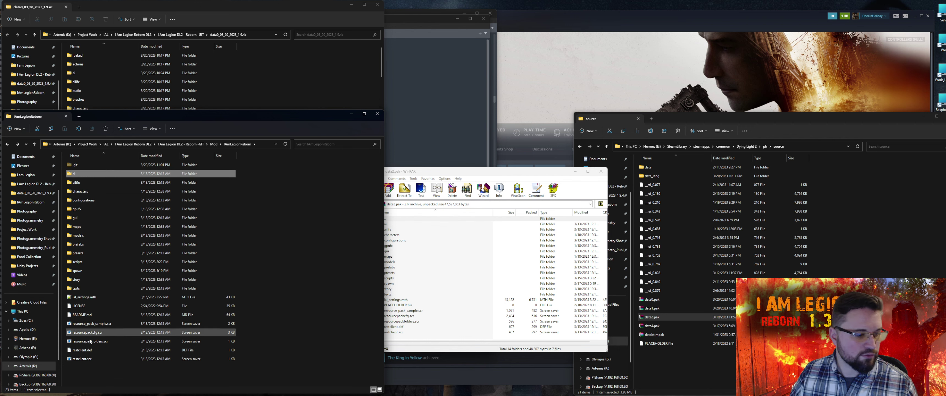
shift+click(82, 359)
drag(79, 251, 462, 291)
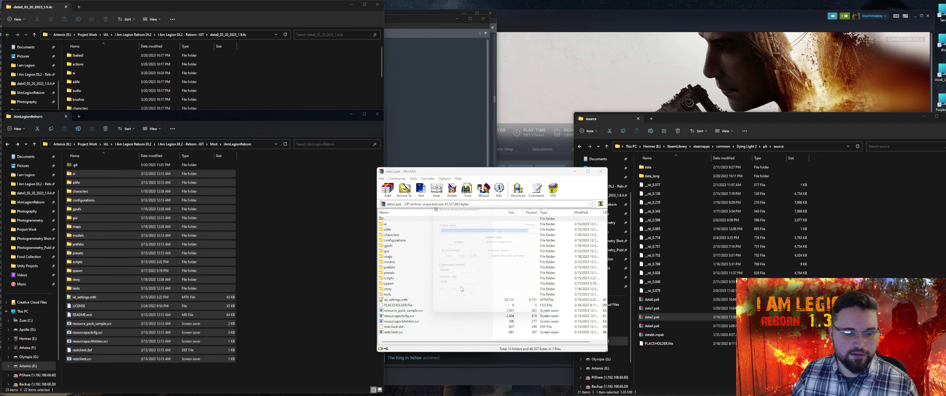
click(497, 314)
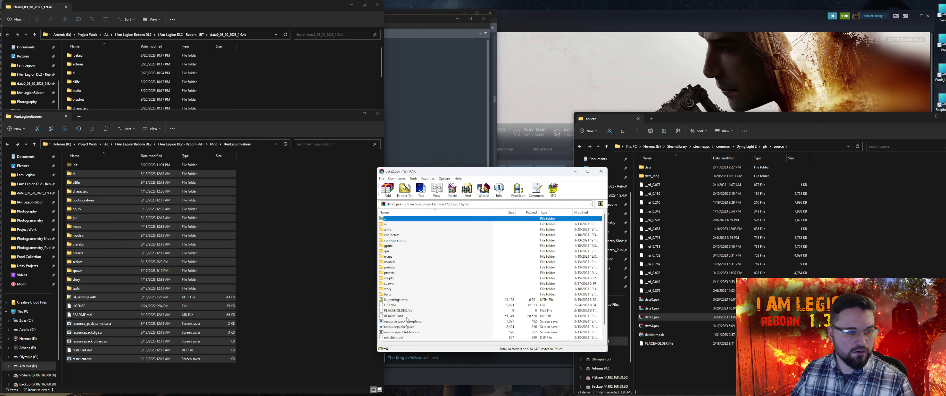
Delete README.md and LICENSE from the data2.pak archive
scroll(406, 318, down, 1)
click(399, 305)
click(394, 300)
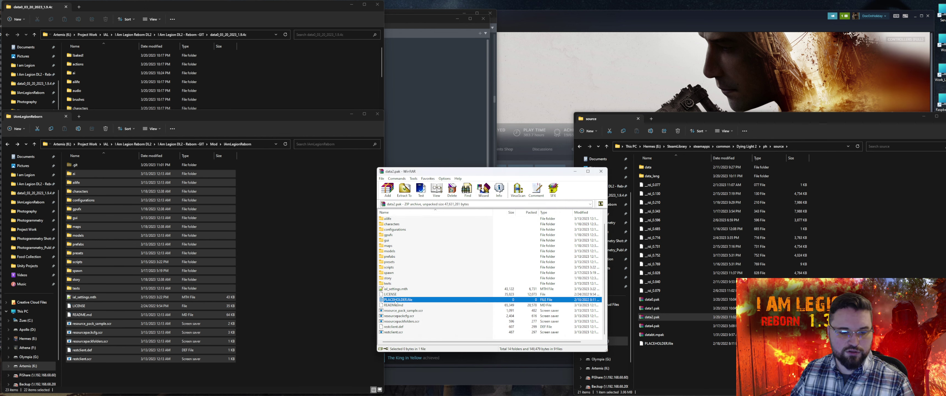
ctrl+click(392, 295)
click(394, 306)
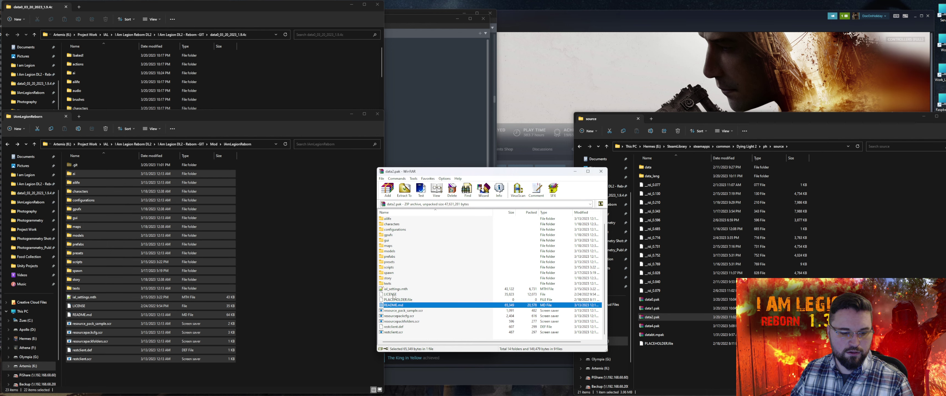
ctrl+click(393, 295)
key(Delete)
key(Return)
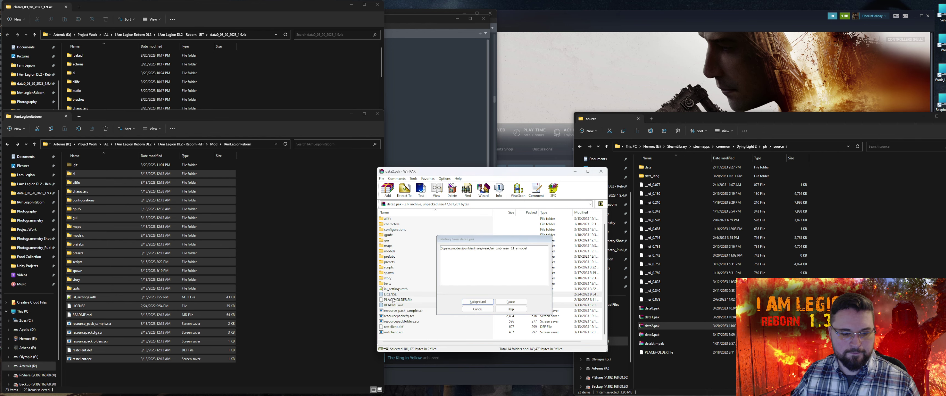
Switch to Steam and launch Dying Light 2 with the Play Dying Light 2 option
click(539, 96)
click(397, 132)
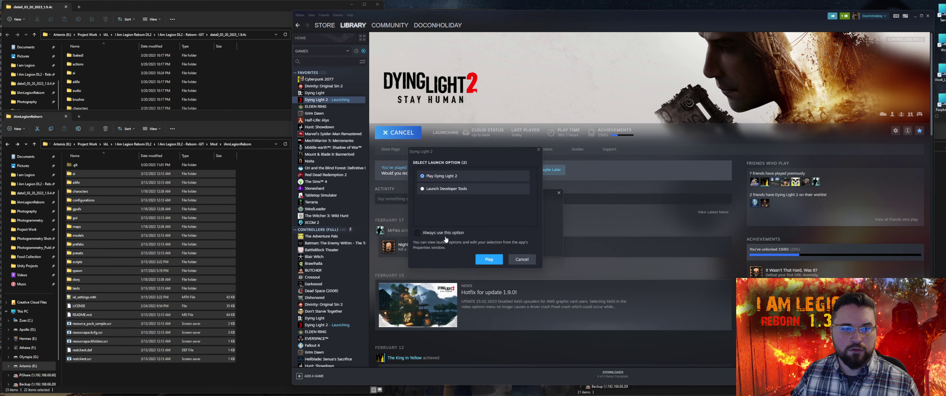
click(487, 259)
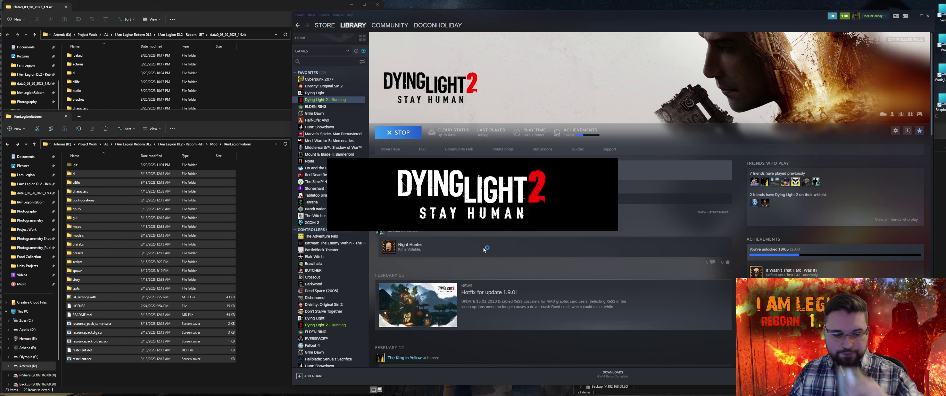
Switch to Discord and post a link to the release channel in the ialr-mod-feedback channel
key(alt+Tab)
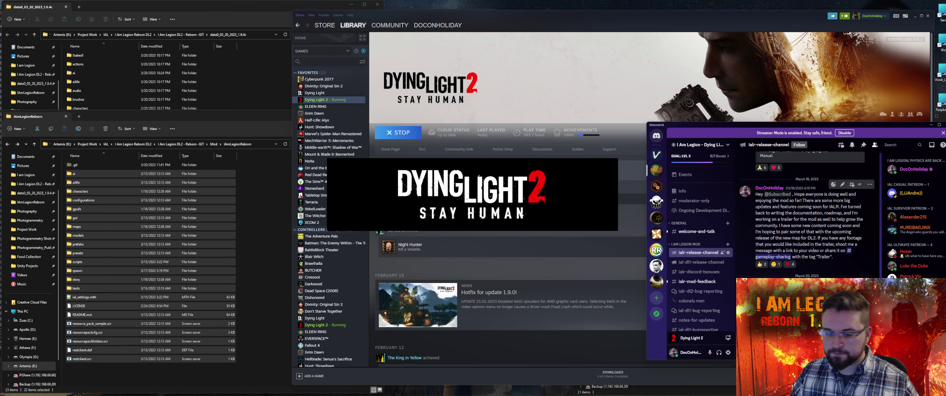
click(697, 282)
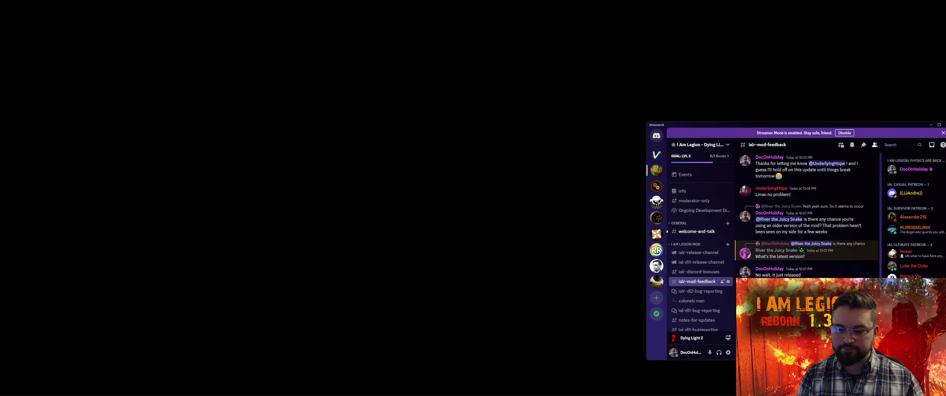
text(#rel)
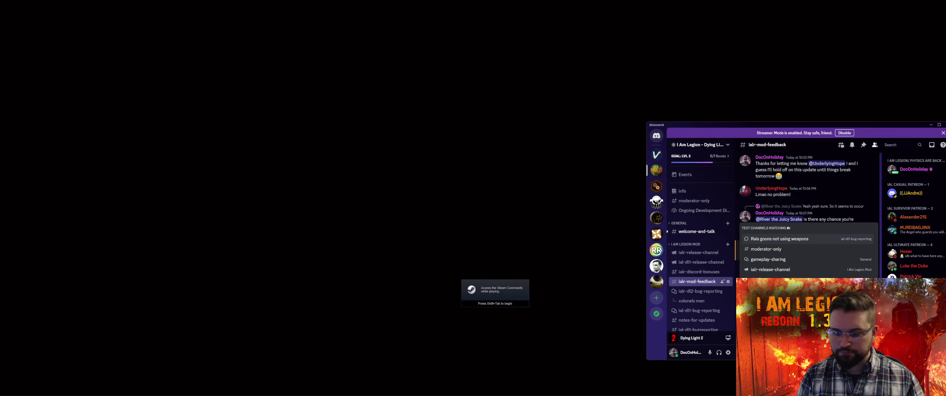
key(Return)
key(Return)
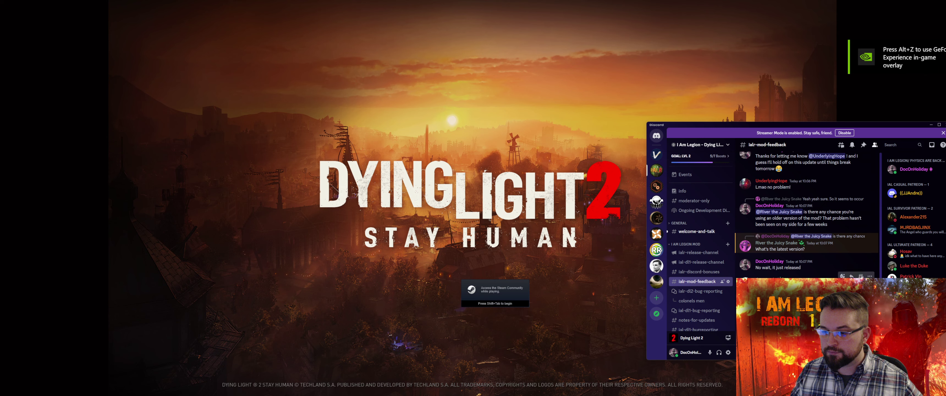
Put Discord away and start a new campaign game in Dying Light 2
click(931, 125)
key(space)
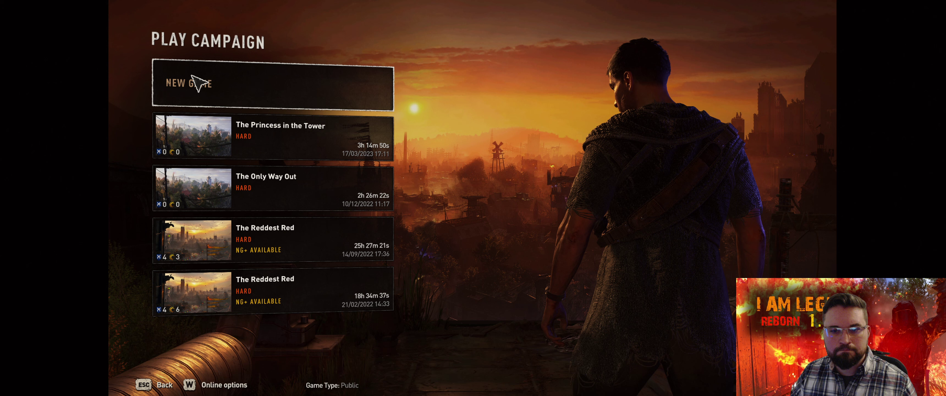
click(192, 77)
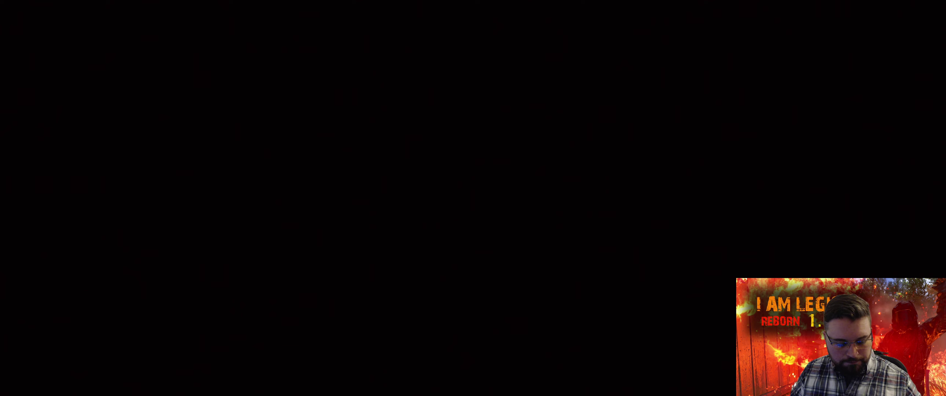
Switch to the three-way folder comparison in WinMerge, check ailife_rewards.scr and close it, and open collectables.scr
key(super)
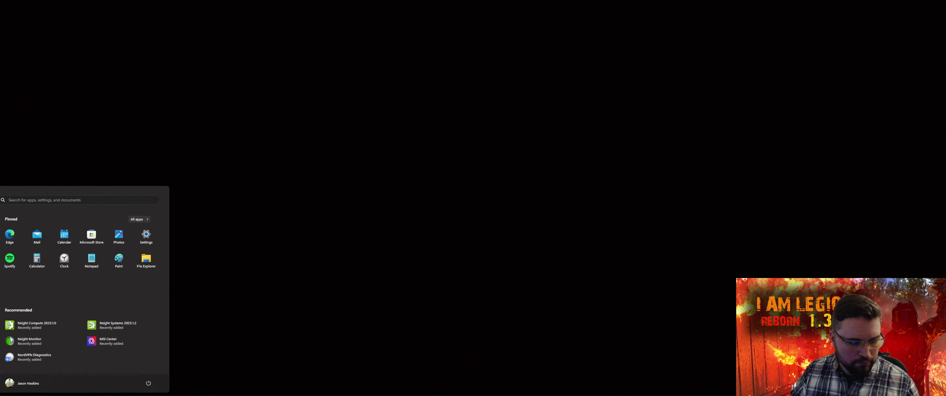
mouse_move(306, 395)
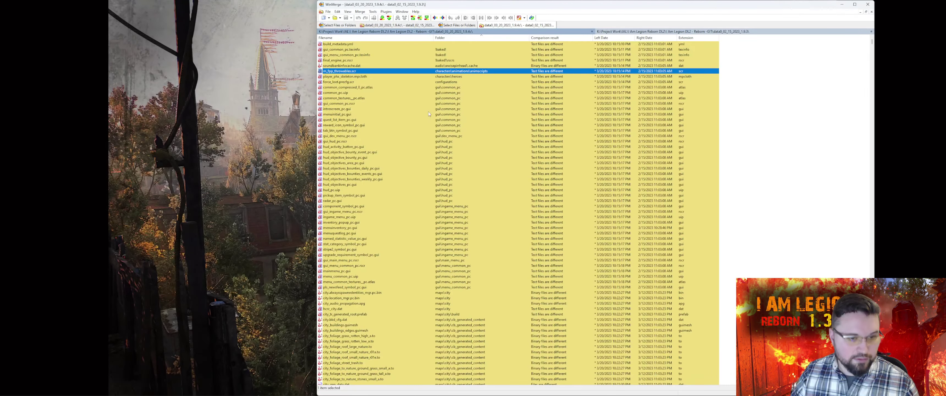
click(397, 25)
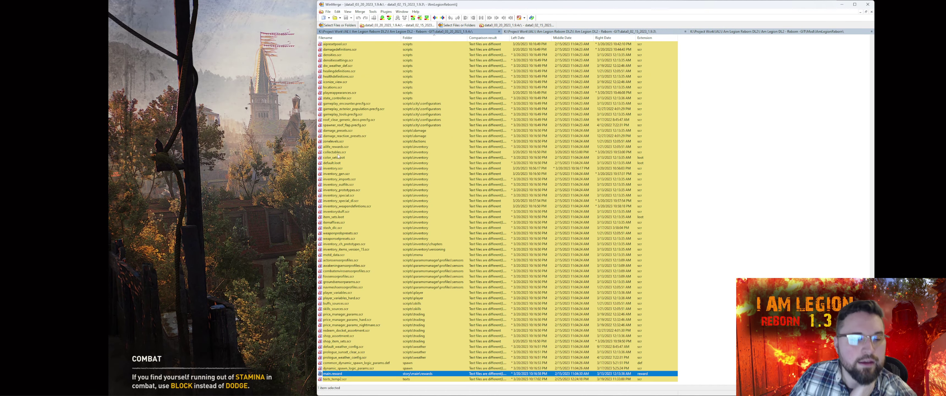
double_click(340, 148)
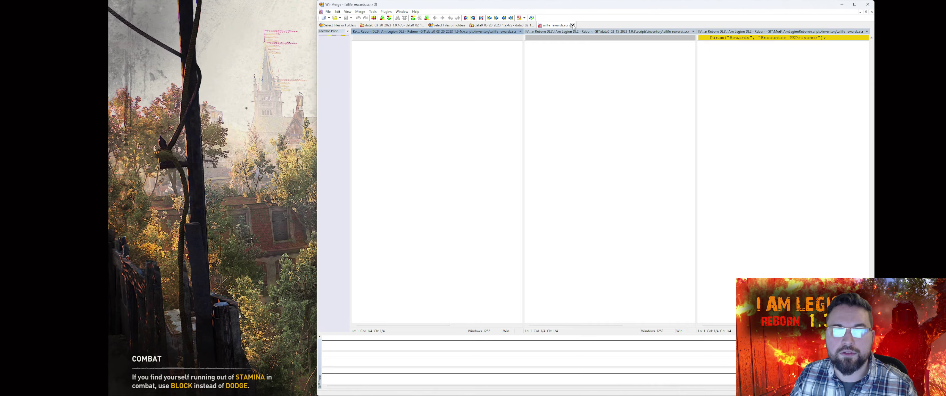
key(ctrl+w)
click(372, 154)
double_click(372, 153)
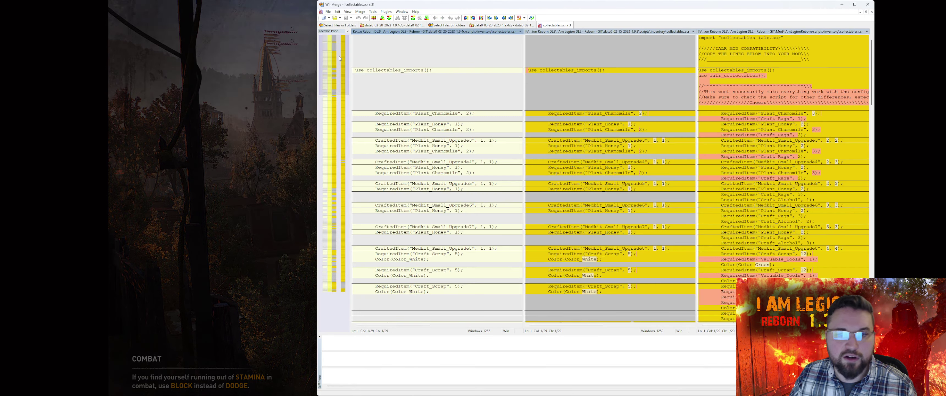
Copy the last differences in collectables.scr, including the Collectable_Outfit_Chicken item, from the 1.9.4c version into the mod's version
drag(340, 51, 311, 291)
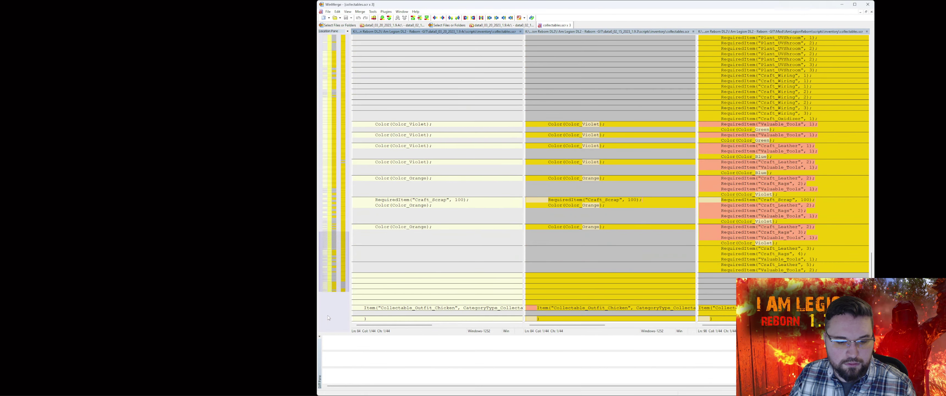
right_click(405, 318)
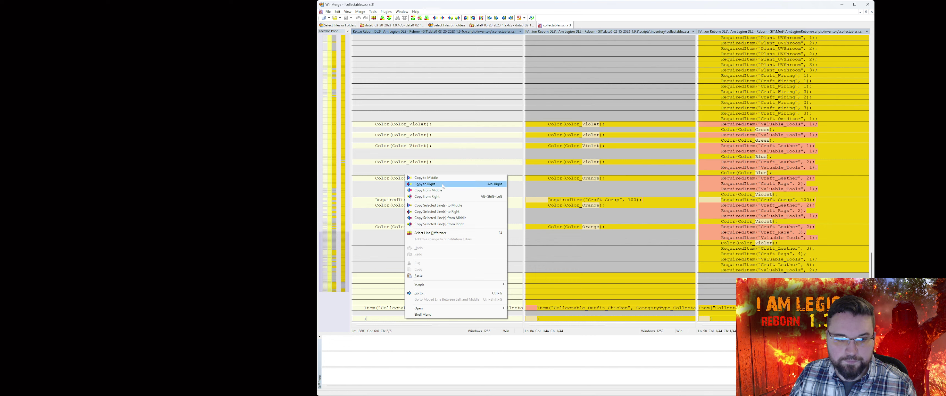
click(443, 184)
right_click(399, 309)
click(427, 174)
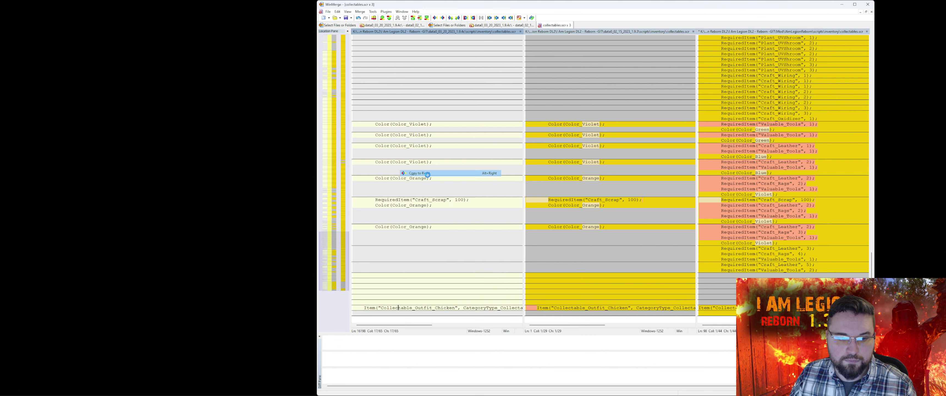
click(813, 221)
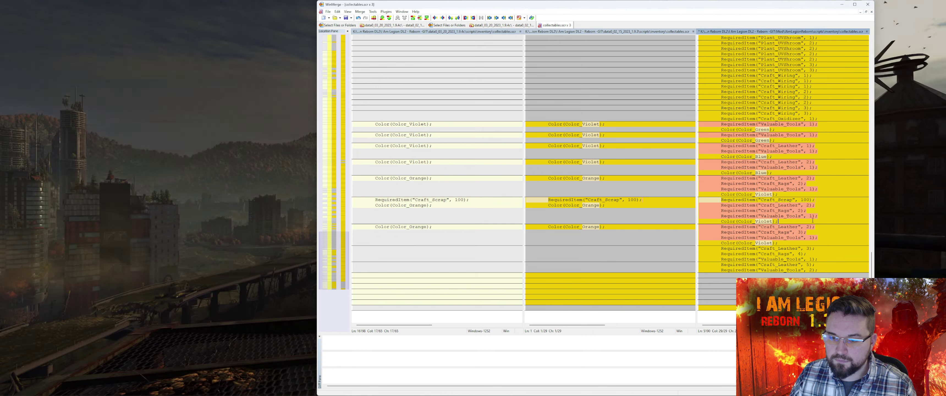
Return to Dying Light 2, bring up the skills screen and go to the inventory
click(270, 183)
key(k)
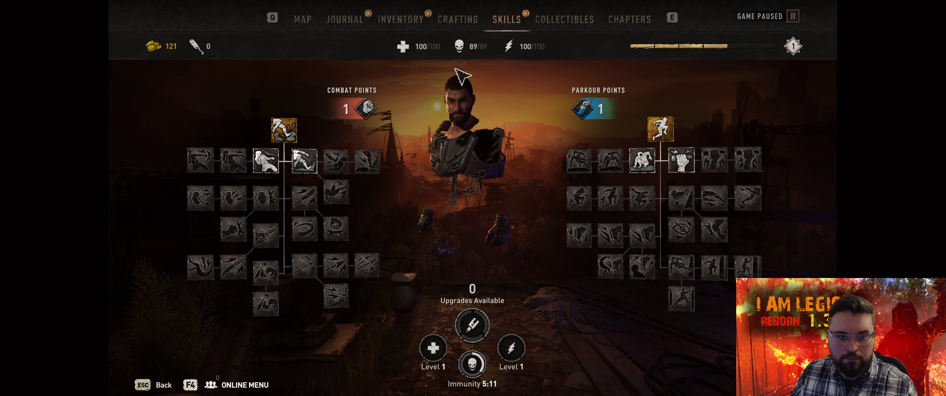
click(411, 26)
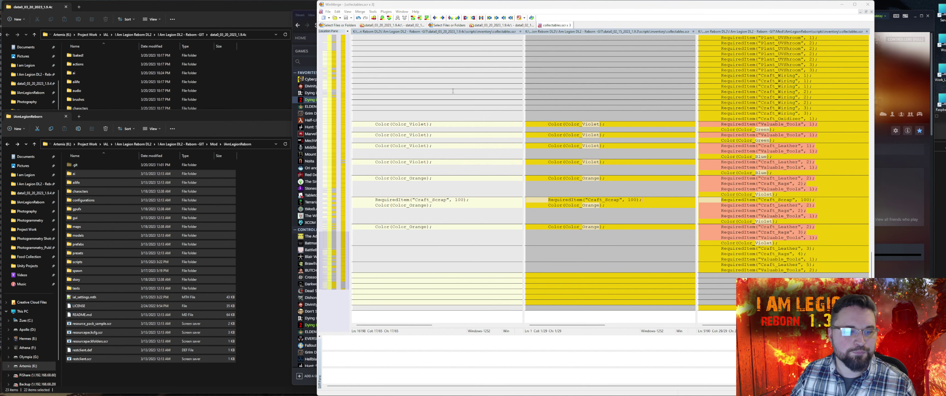
Open the newest crash log from the dying light 2\out\logs folder in Documents
right_click(107, 395)
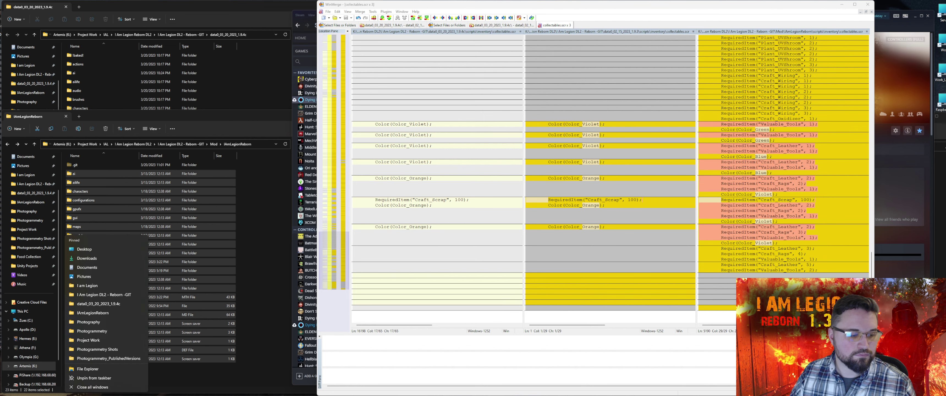
click(92, 269)
drag(222, 10, 622, 85)
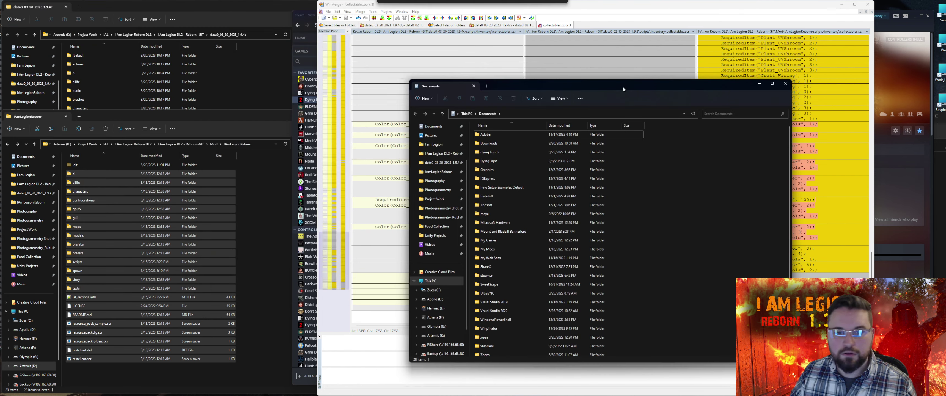
double_click(492, 151)
double_click(492, 136)
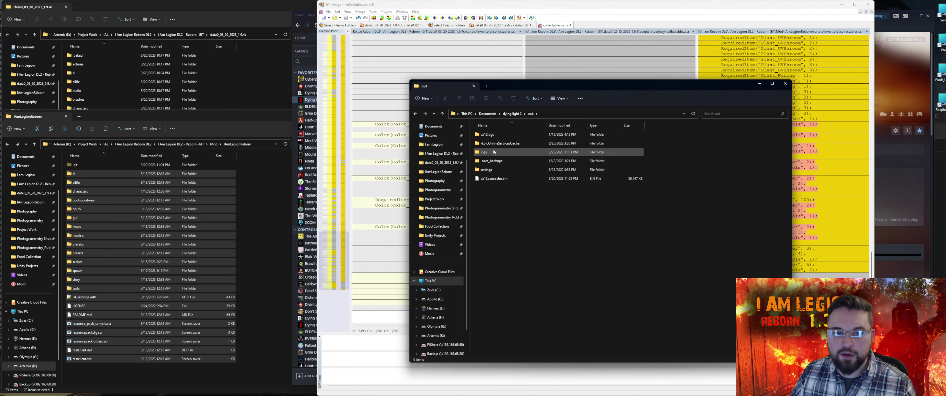
double_click(493, 150)
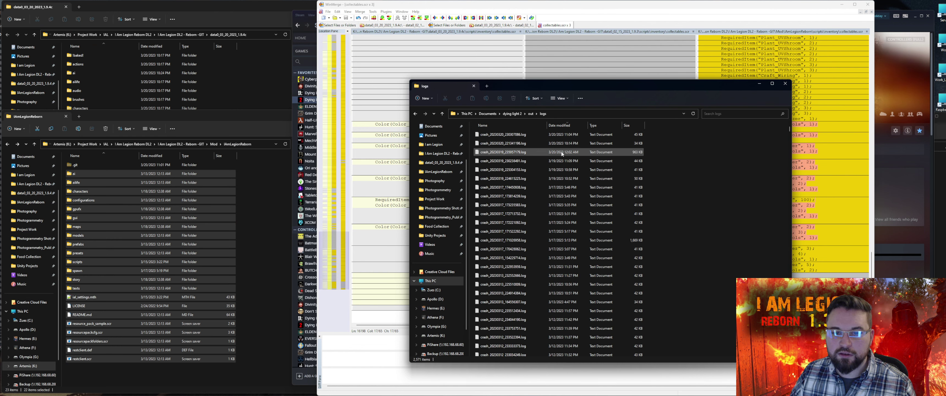
click(517, 135)
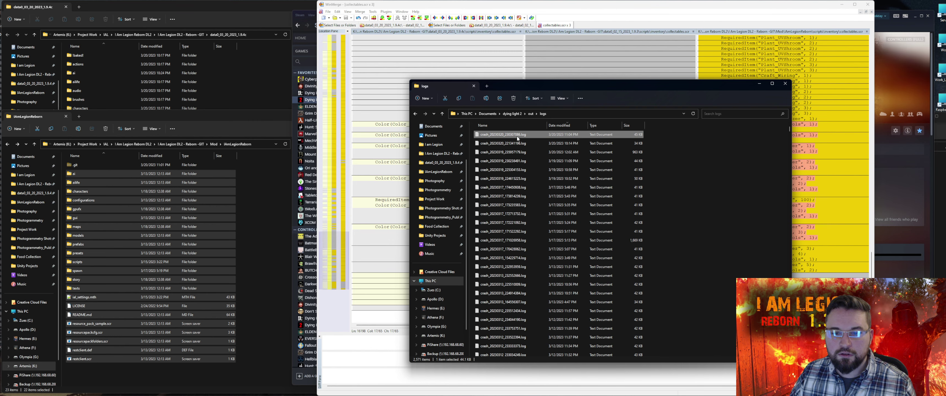
double_click(517, 136)
Search the crash log for "err" and move its window aside
key(ctrl+f)
text(err)
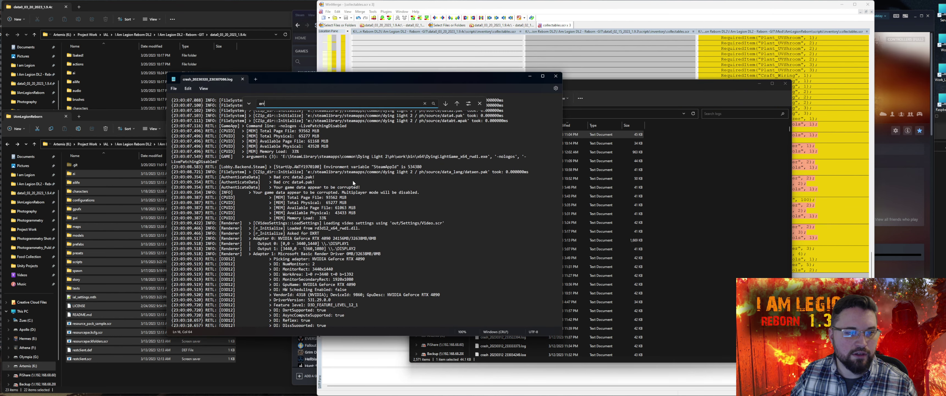
key(Return)
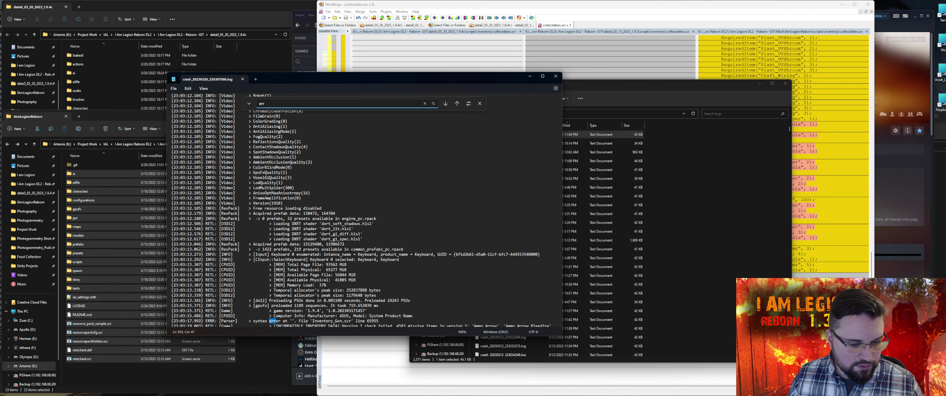
click(365, 321)
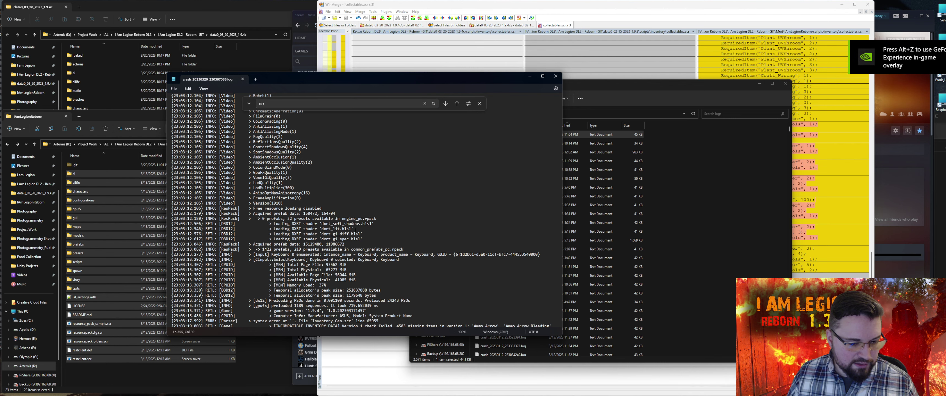
drag(389, 86, 262, 62)
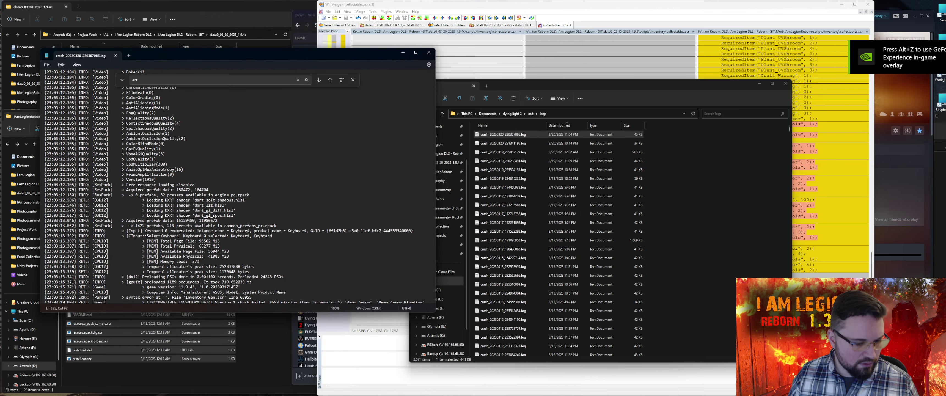
Switch to Notepad++ and close the .gitignore file without saving its changes
click(441, 395)
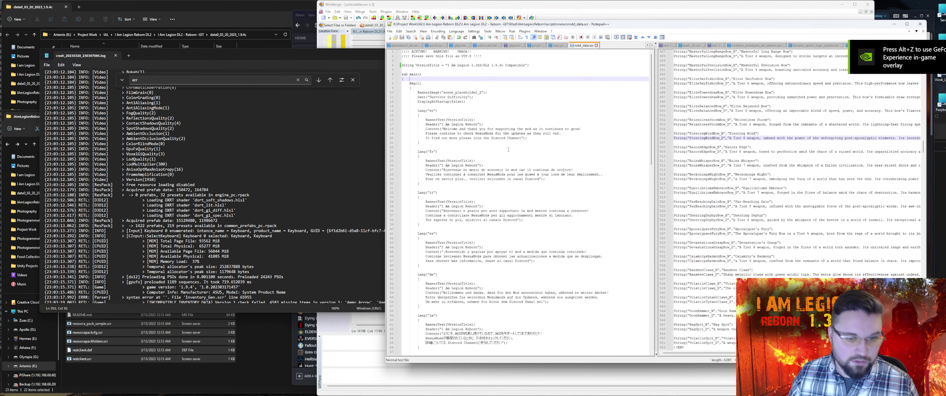
click(529, 146)
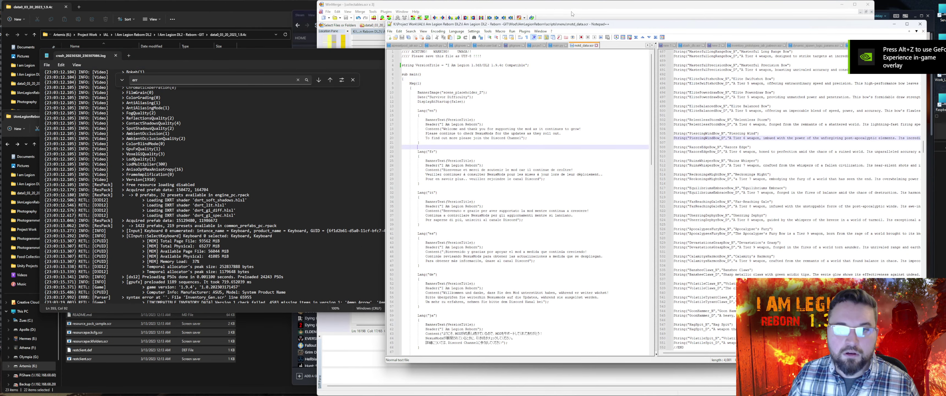
click(544, 45)
click(524, 45)
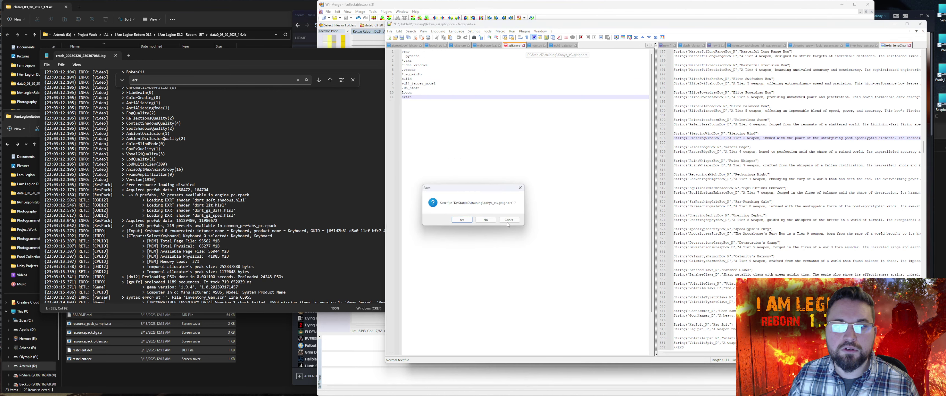
click(485, 220)
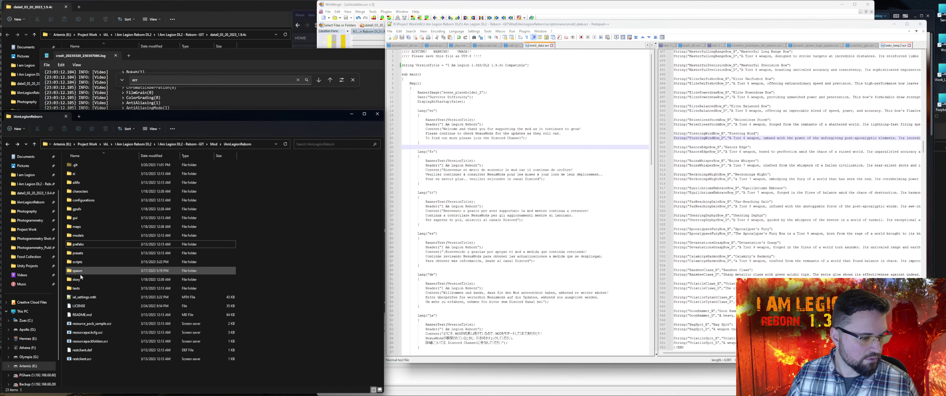
Open inventory_gen.scr from the mod's scripts\inventory folder in Notepad++
double_click(77, 261)
double_click(84, 208)
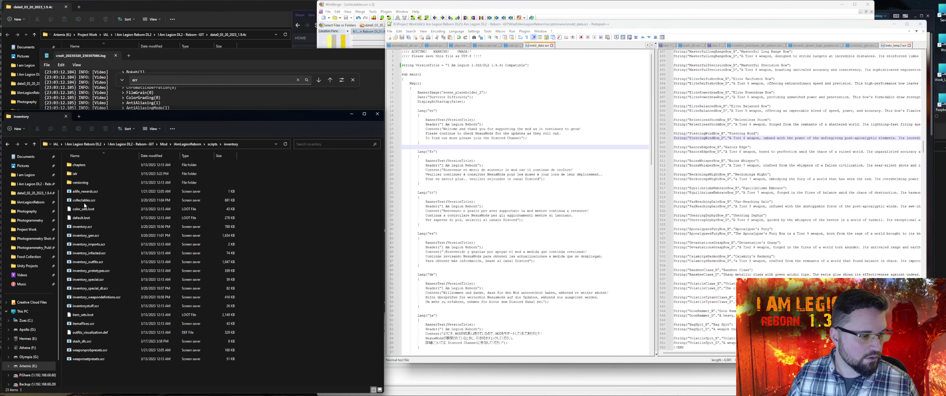
drag(88, 235, 545, 164)
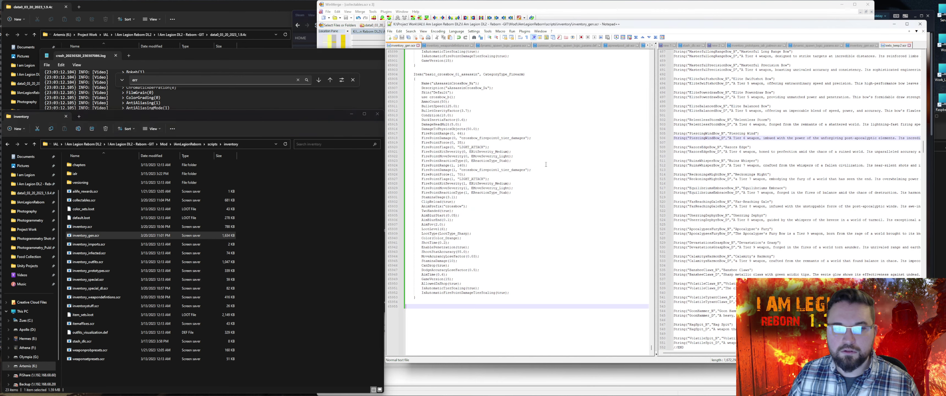
Remove the trailing blank line at the end of inventory_gen.scr and save the file
click(493, 165)
click(443, 336)
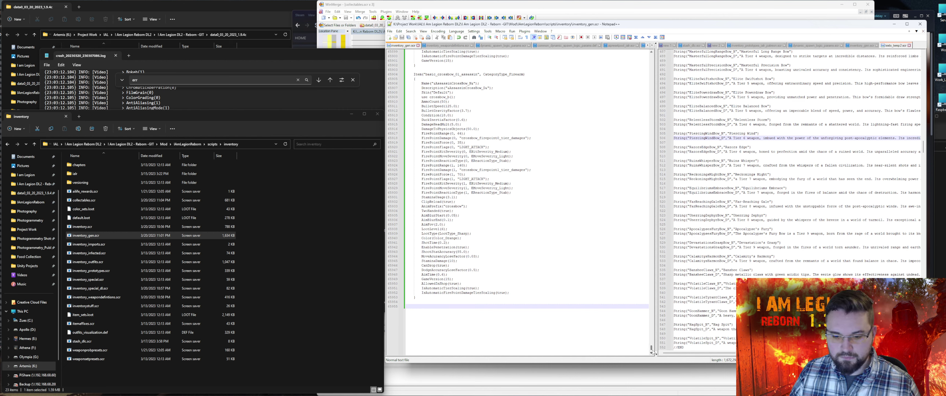
scroll(652, 353, down, 19)
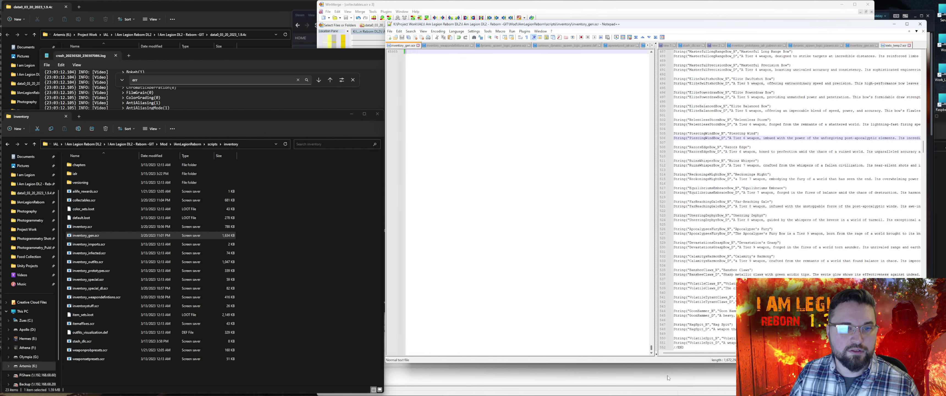
drag(668, 378, 742, 379)
key(BackSpace)
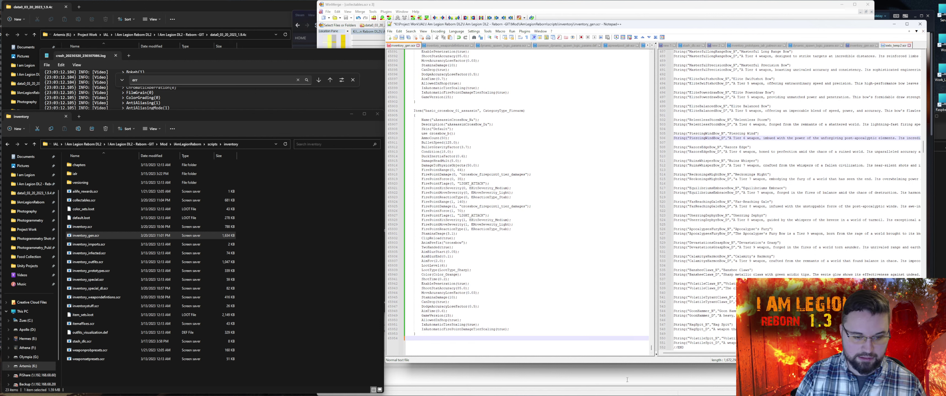
click(586, 280)
key(ctrl+s)
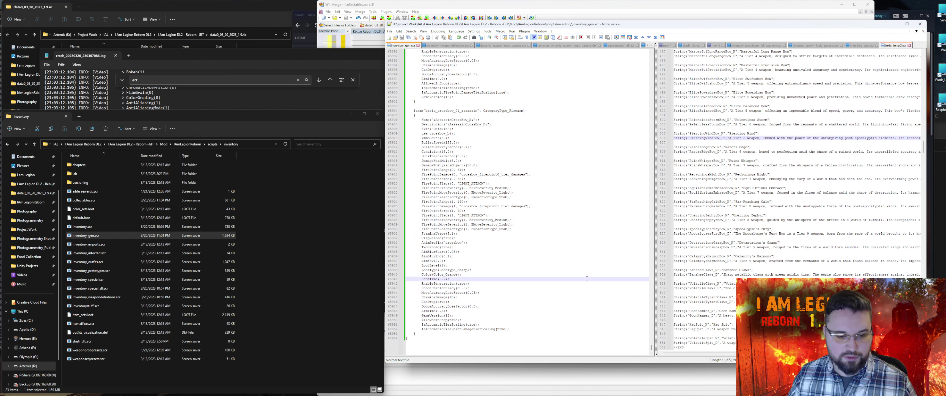
click(577, 256)
Add the folders ai through texts from the IAmLegionReborn folder to data2.pak in WinRAR, replacing the existing copies
click(314, 282)
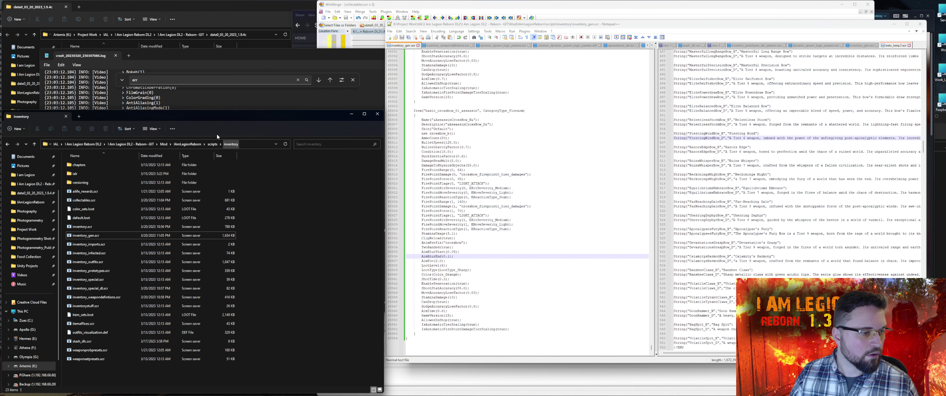
click(188, 144)
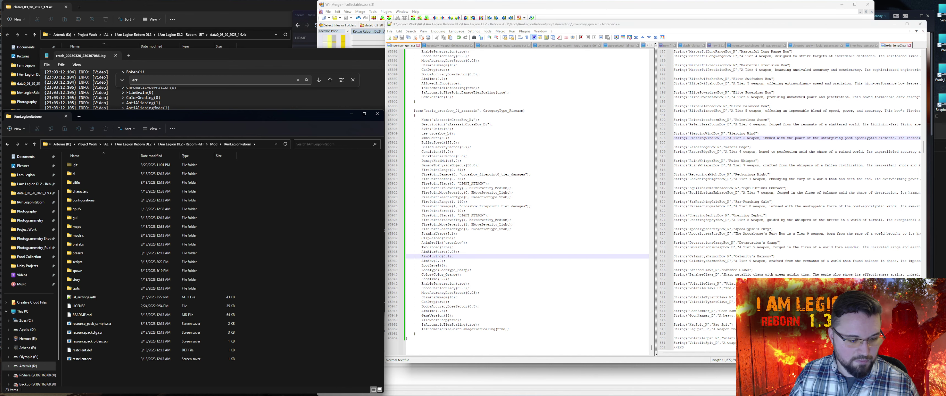
click(379, 395)
click(379, 395)
click(379, 395)
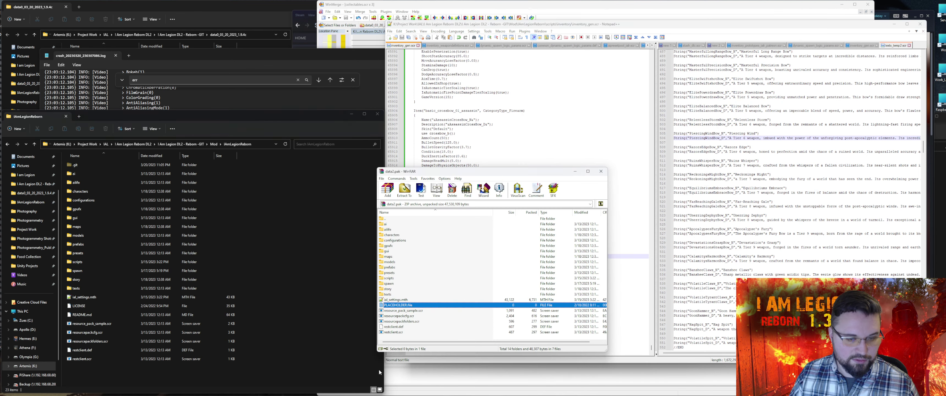
click(77, 290)
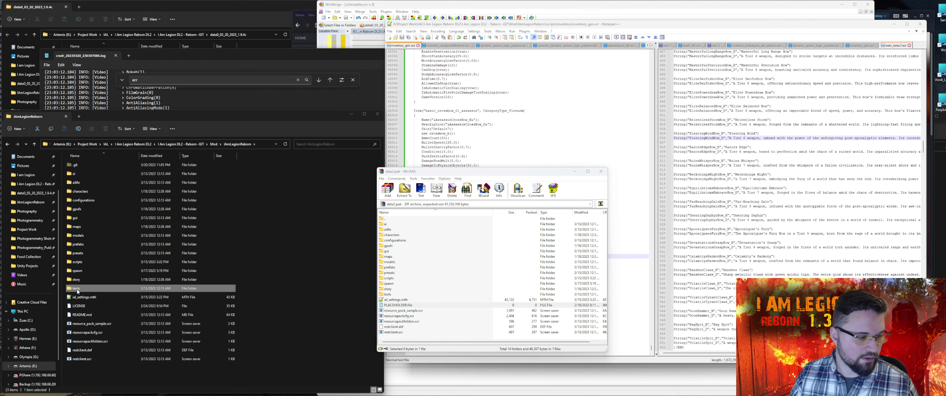
shift+click(73, 173)
drag(74, 173, 488, 312)
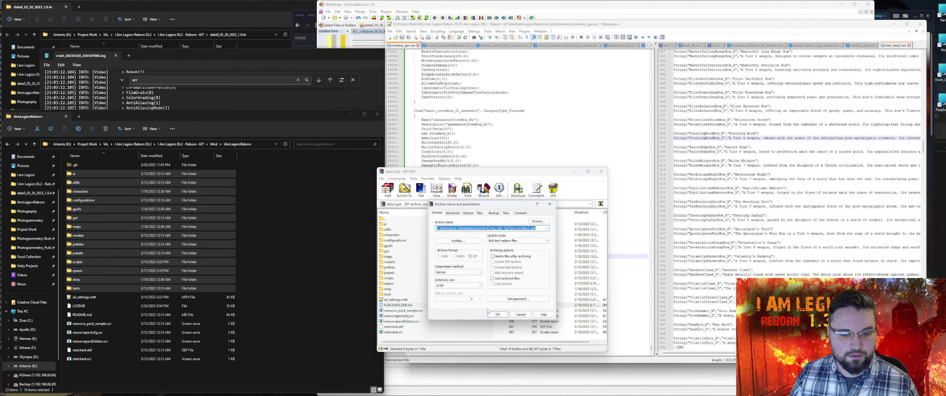
click(496, 314)
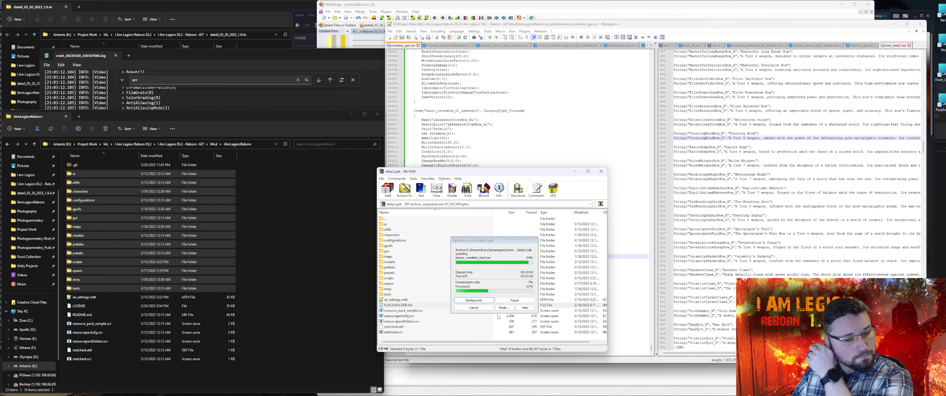
Switch to Steam and launch Dying Light 2
key(alt+Tab)
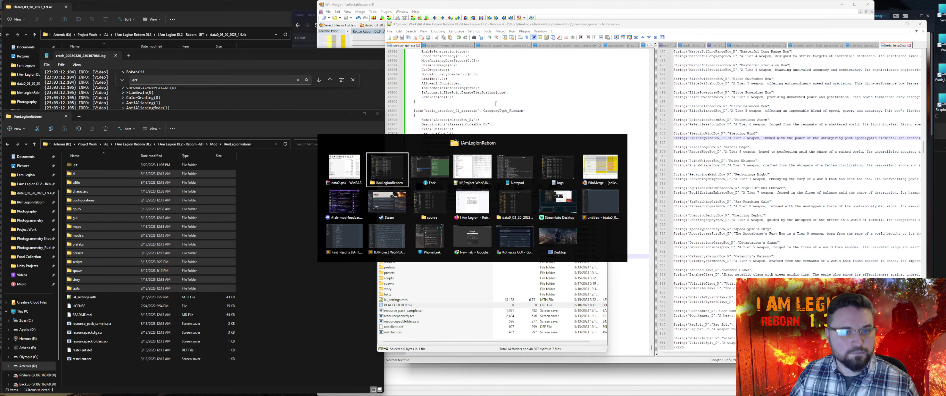
click(401, 192)
click(400, 133)
click(483, 262)
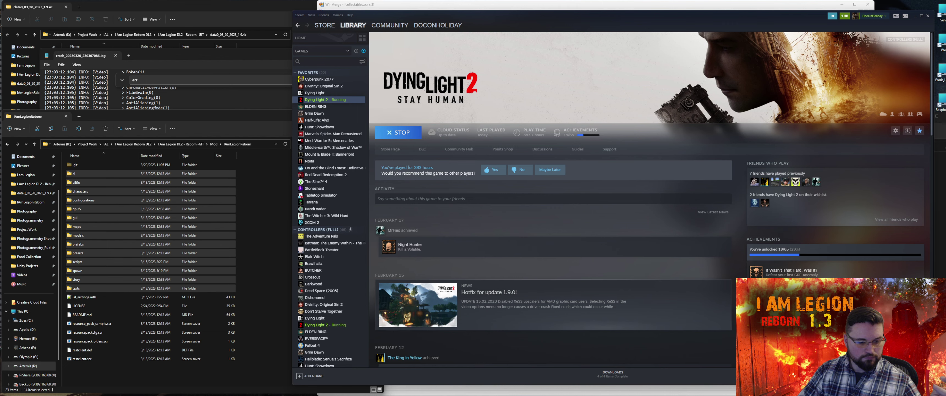
Look at the welcome-and-talk channel in Discord while the game loads, and return to the game
click(264, 395)
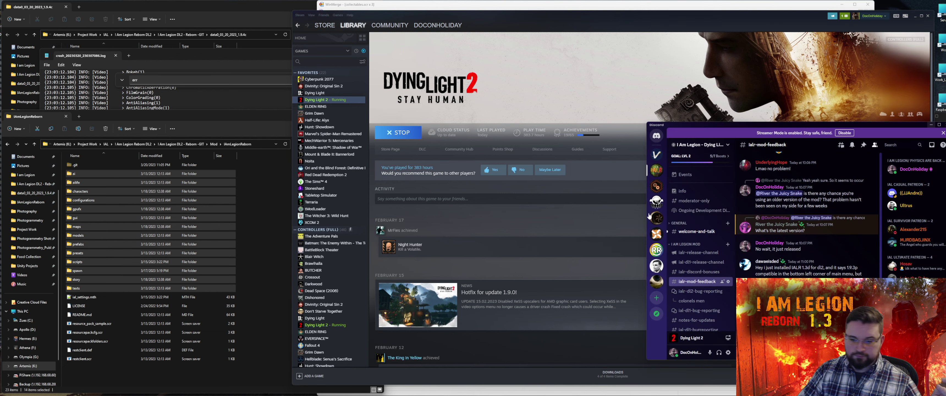
click(703, 231)
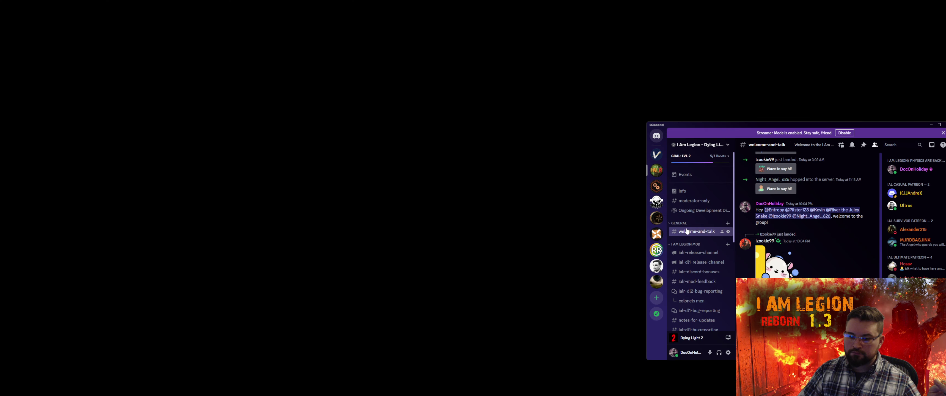
click(572, 224)
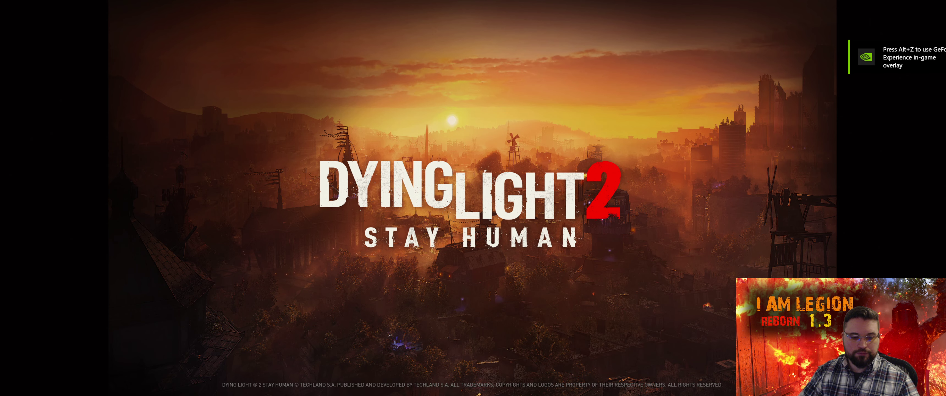
Open the newest crash log from the logs folder, search it for "err", read through to its end and close it
key(alt+Tab)
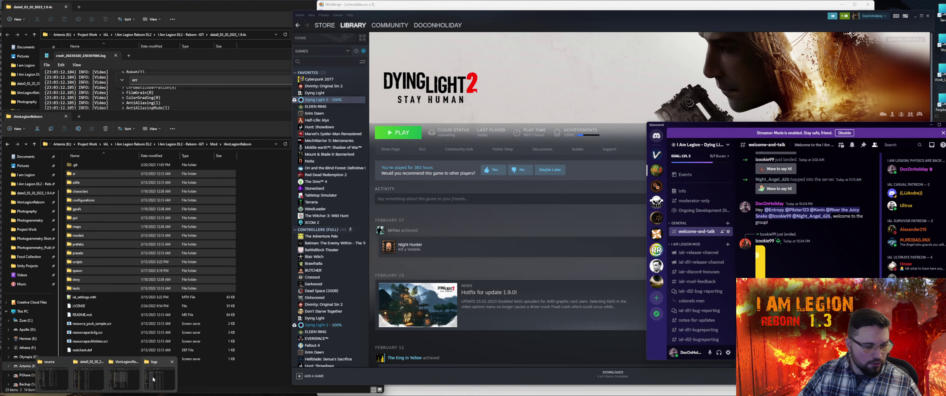
double_click(587, 135)
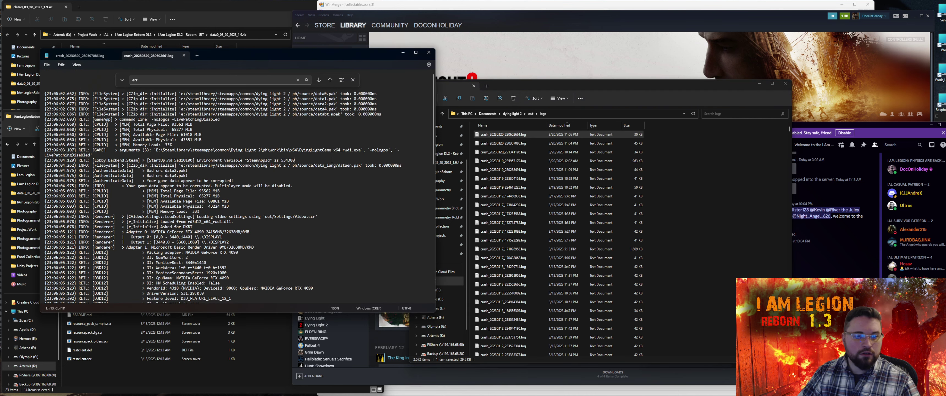
key(Return)
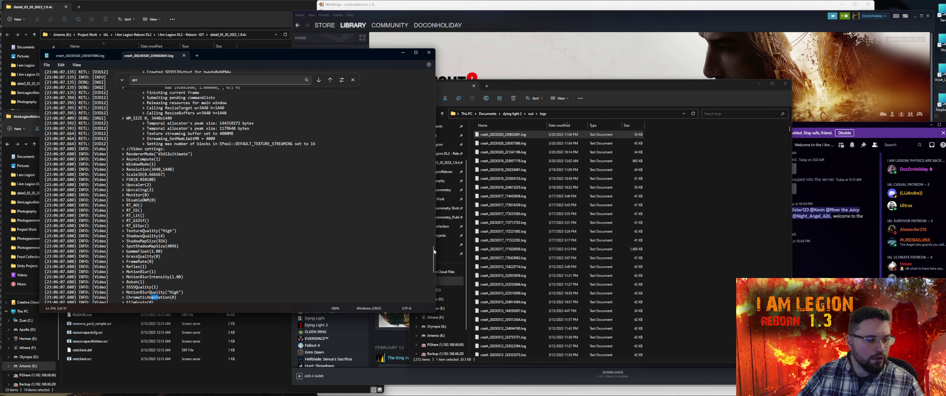
drag(433, 254, 434, 288)
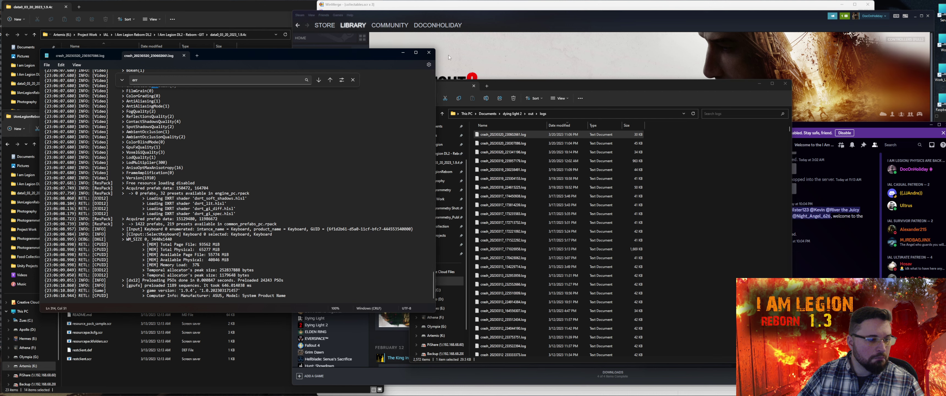
click(428, 52)
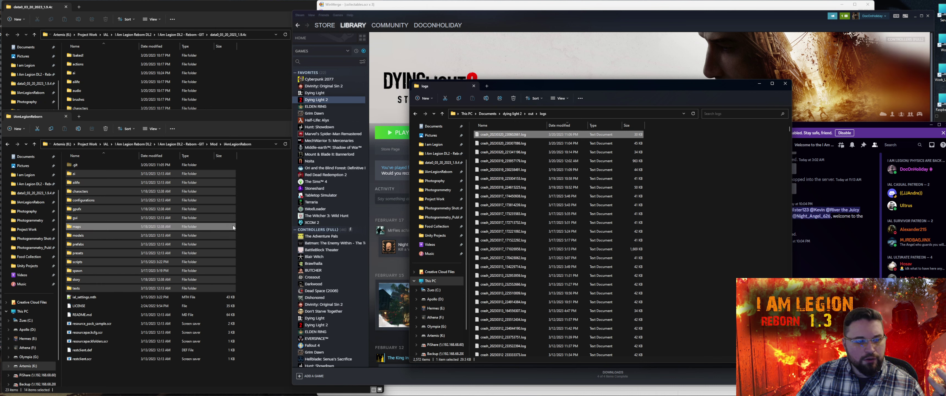
Run the 1.3d1 installer from the Mod\IALR - Installer folder and install the mod with the Survivor component
click(254, 227)
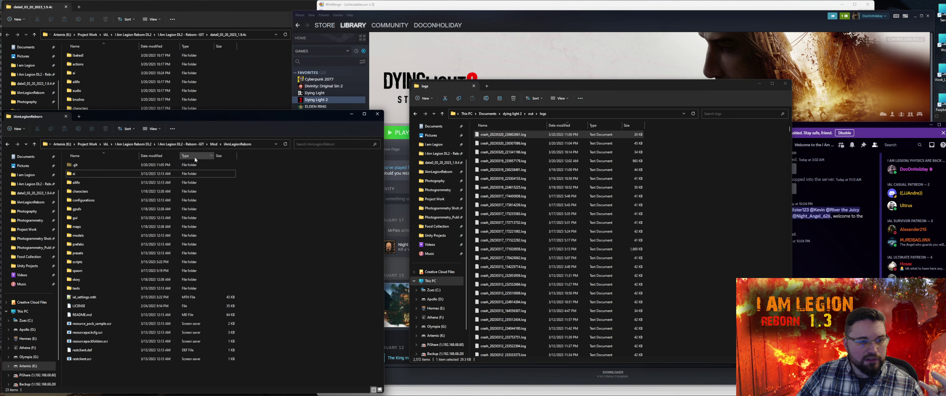
click(213, 145)
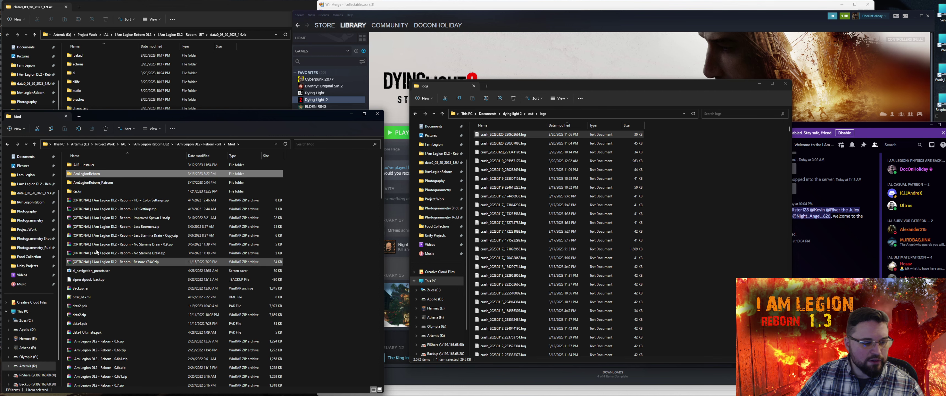
double_click(90, 166)
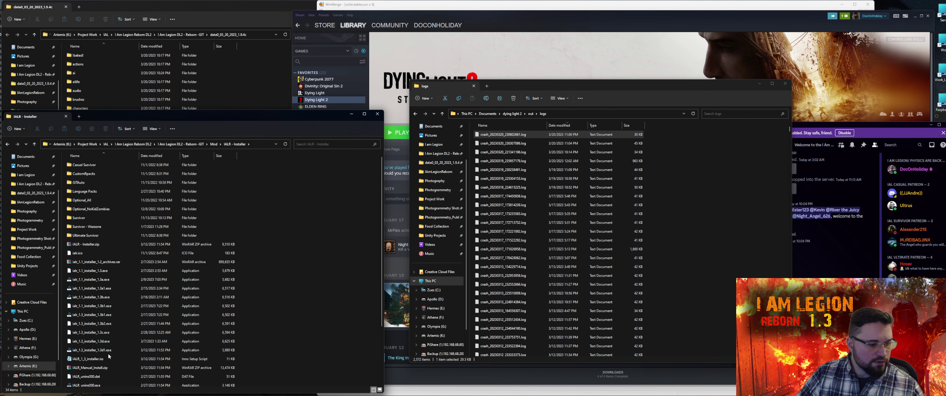
double_click(105, 351)
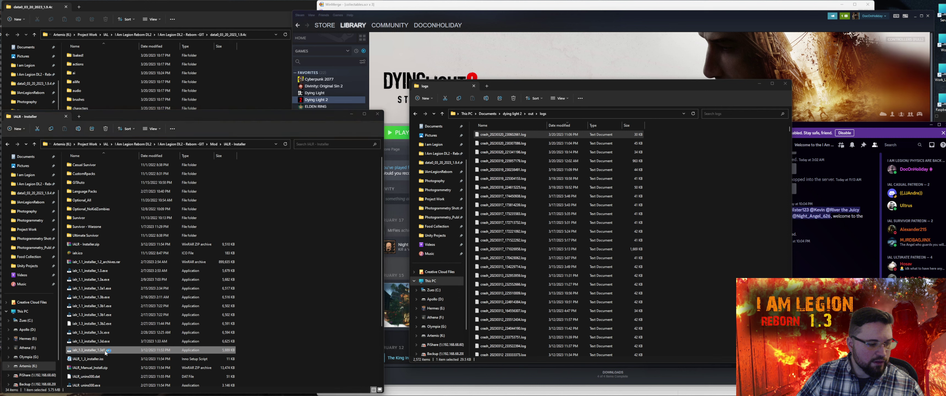
click(518, 257)
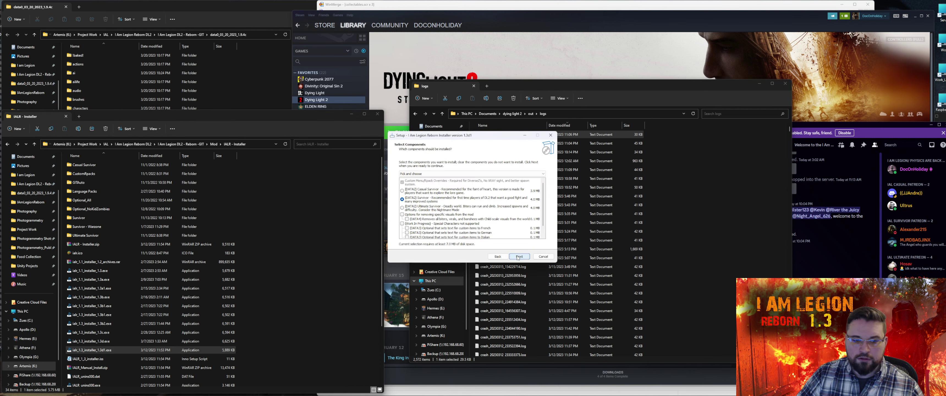
click(518, 256)
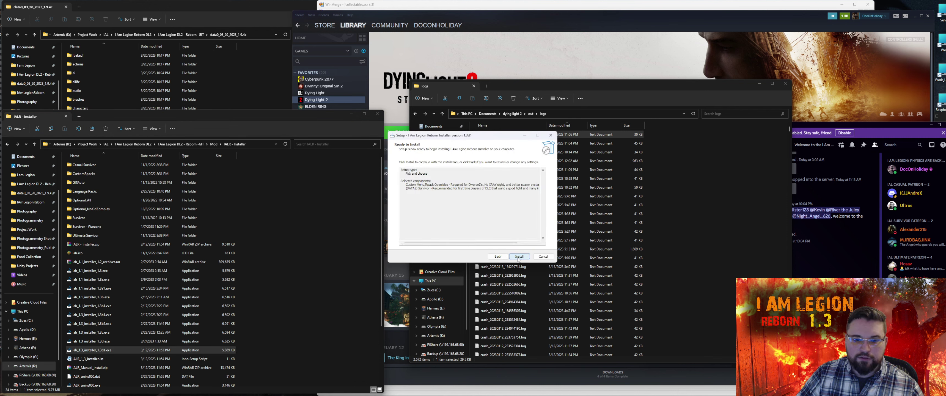
click(519, 257)
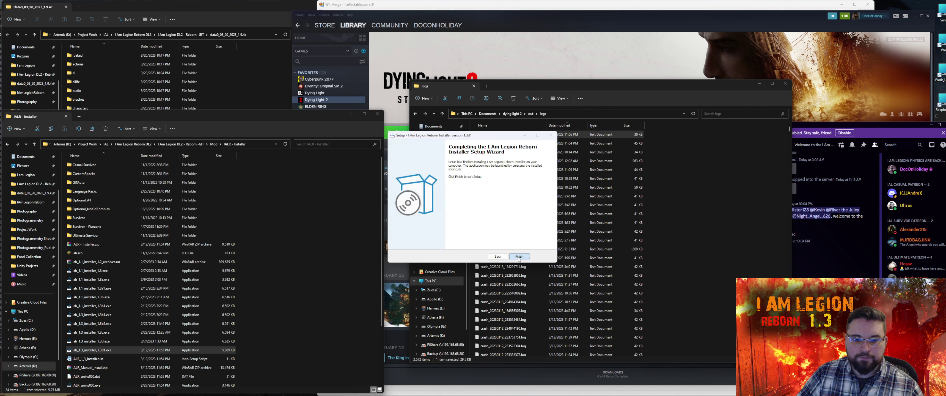
click(527, 255)
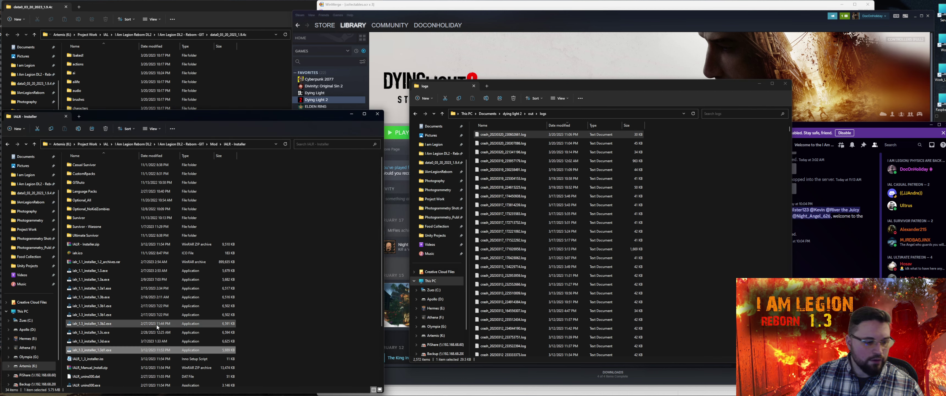
Return to the IAmLegionReborn folder and delete all the folders, ai through texts, from data2.pak in WinRAR
key(alt+Left)
key(alt+Left)
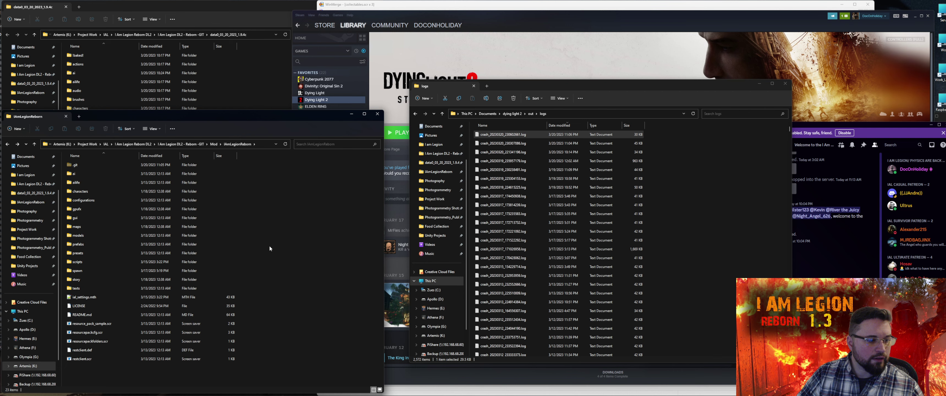
click(308, 392)
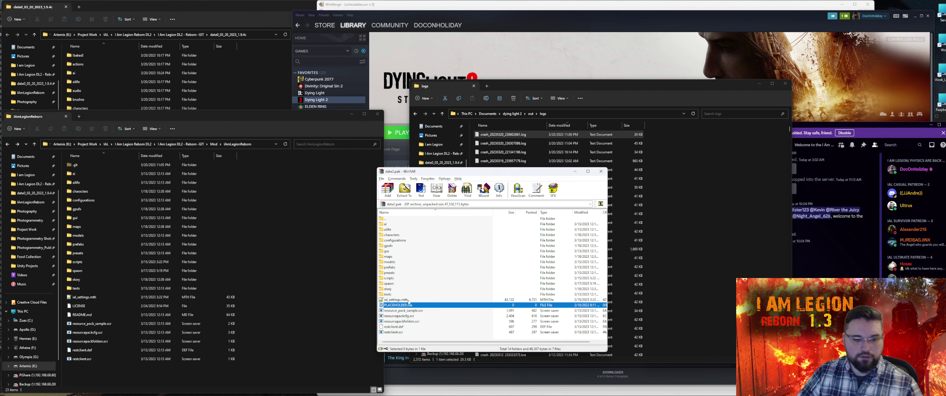
click(392, 294)
shift+click(391, 228)
shift+click(391, 224)
key(Delete)
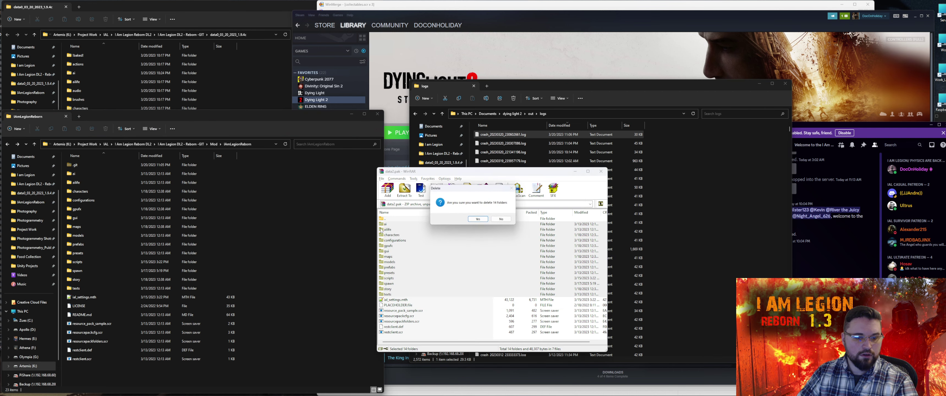
key(Return)
Add the mod's folders ai through texts to the emptied-out data2.pak with the default archive settings
click(107, 288)
shift+click(81, 176)
drag(81, 176, 473, 318)
click(496, 312)
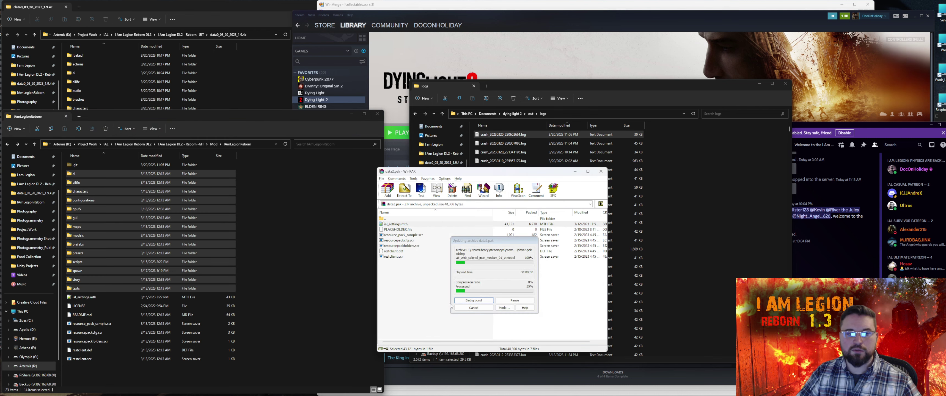
Switch to Steam and launch Dying Light 2 again to test the rebuilt data2.pak
click(544, 49)
click(395, 132)
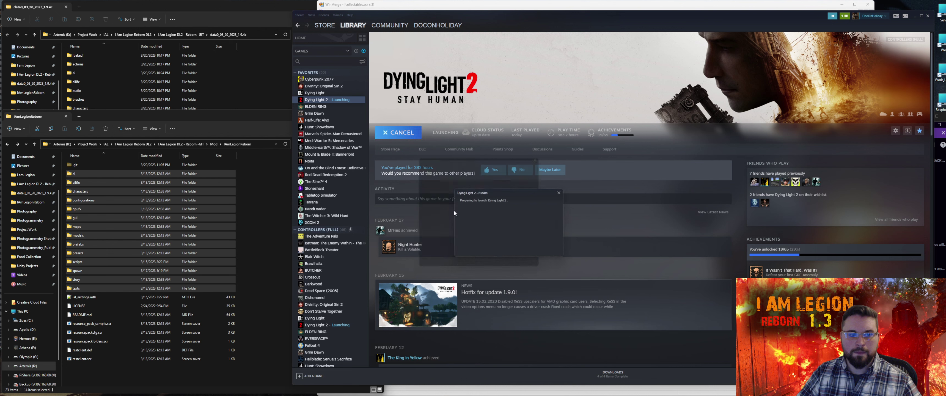
click(491, 266)
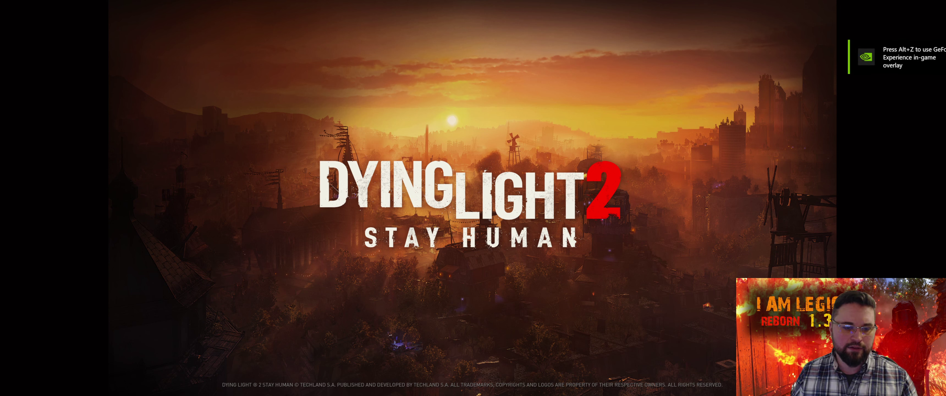
Leave the game, open the latest crash log from the logs folder and examine its last entries
key(alt+Tab)
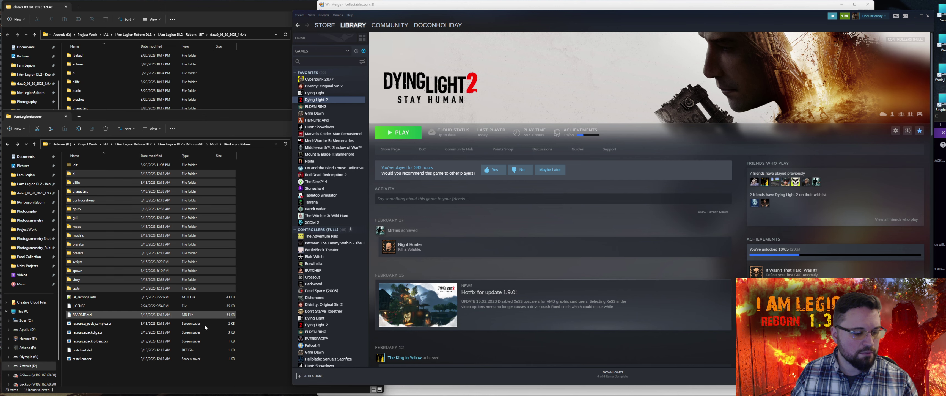
mouse_move(106, 395)
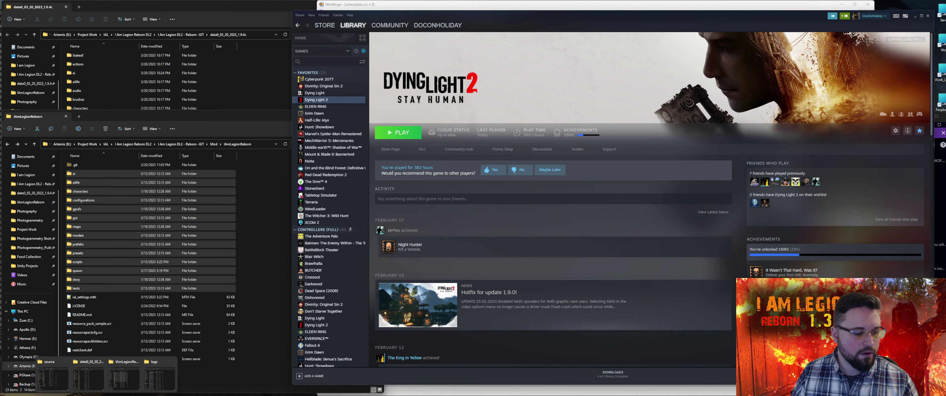
click(157, 381)
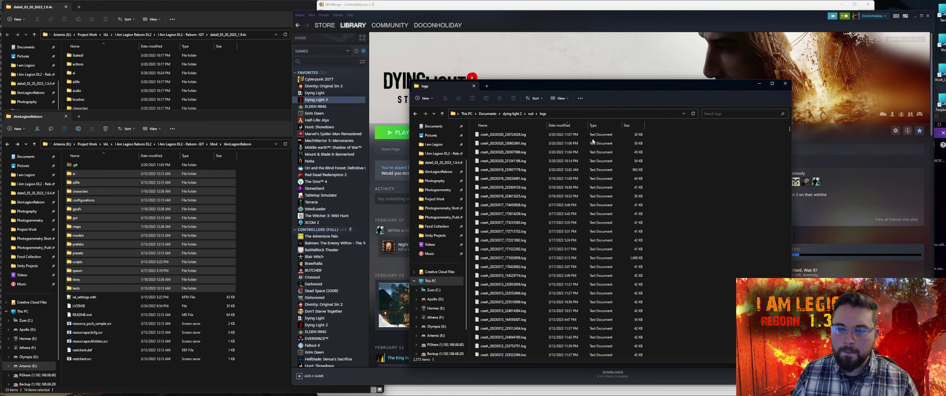
double_click(584, 135)
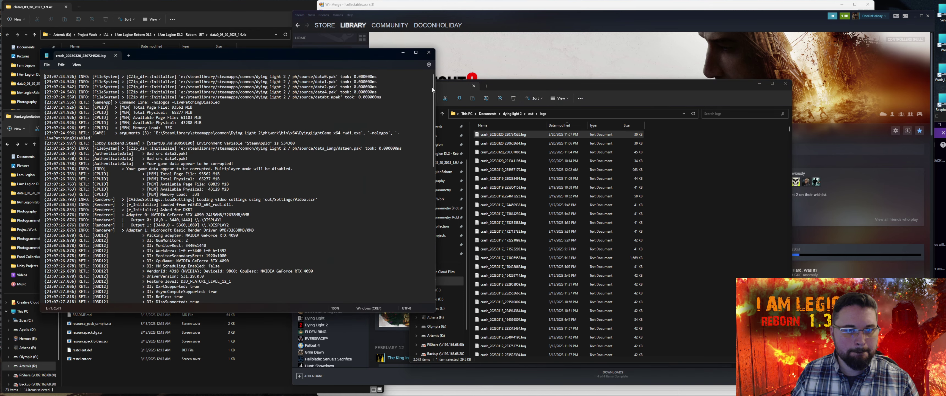
drag(431, 86, 420, 290)
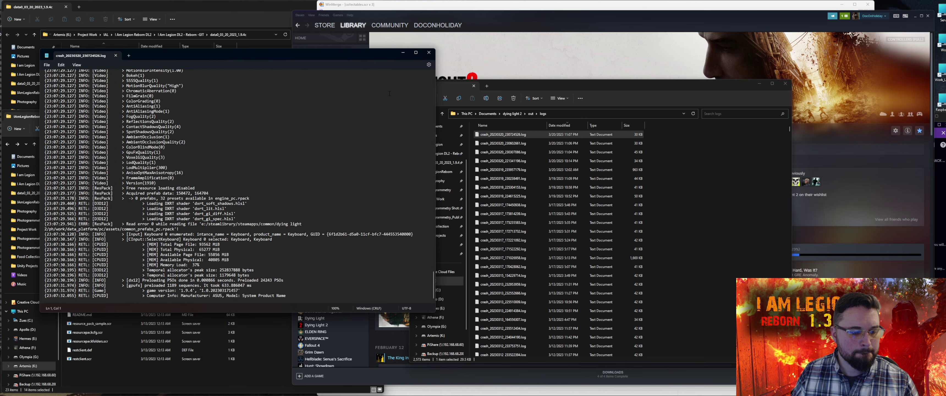
Close the crash log and delete data4.pak from the Dying Light 2 source folder
click(429, 53)
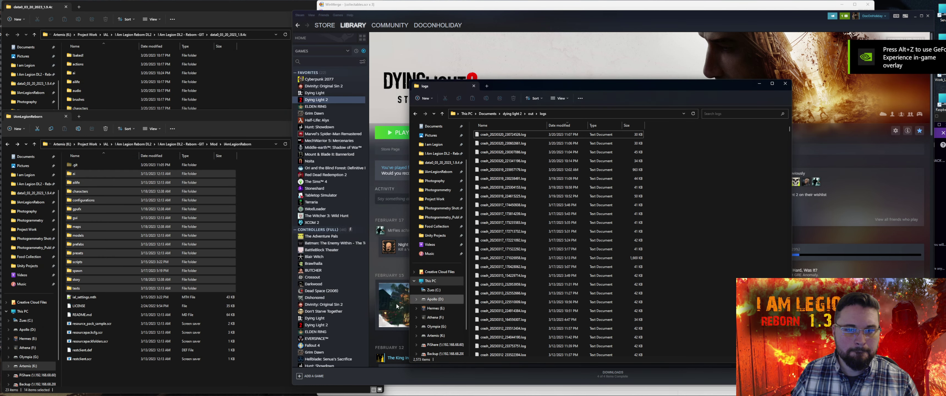
mouse_move(106, 395)
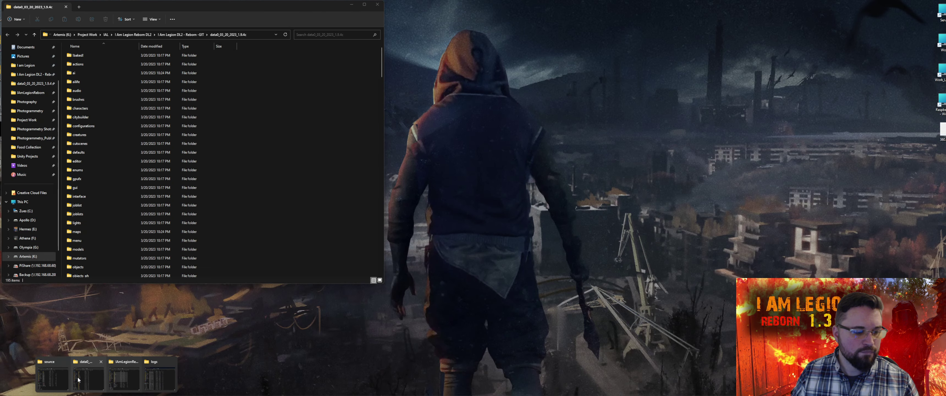
click(55, 378)
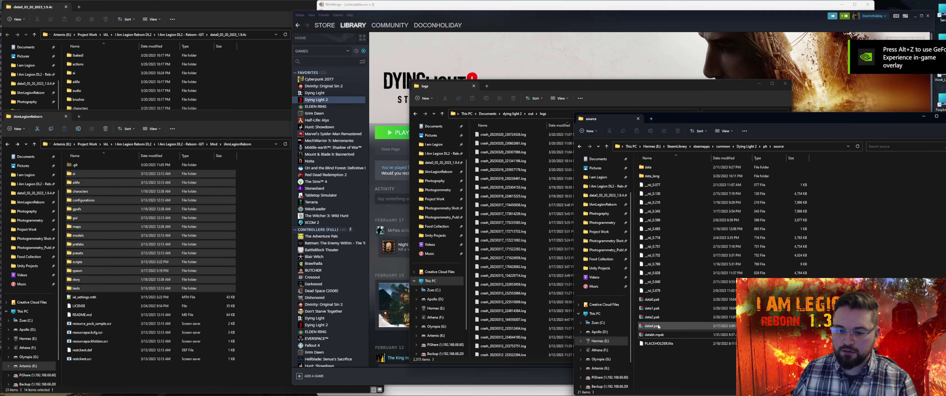
click(653, 326)
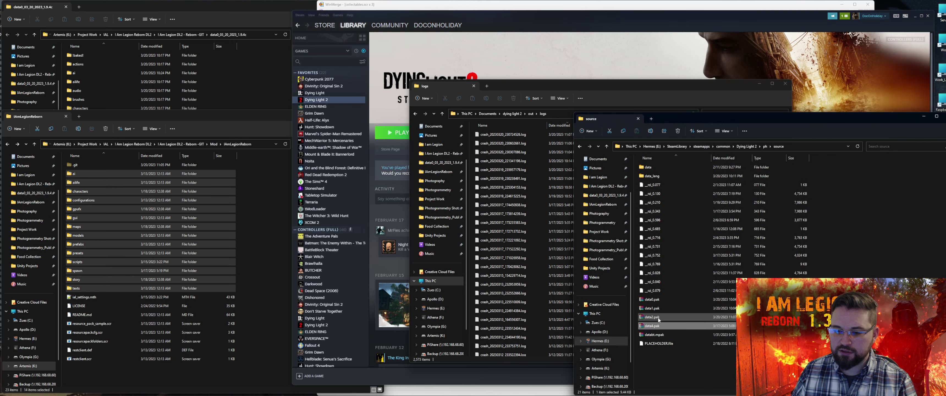
Switch to Steam, launch Dying Light 2 to test it without data4.pak, and leave the game from its title screen
click(386, 100)
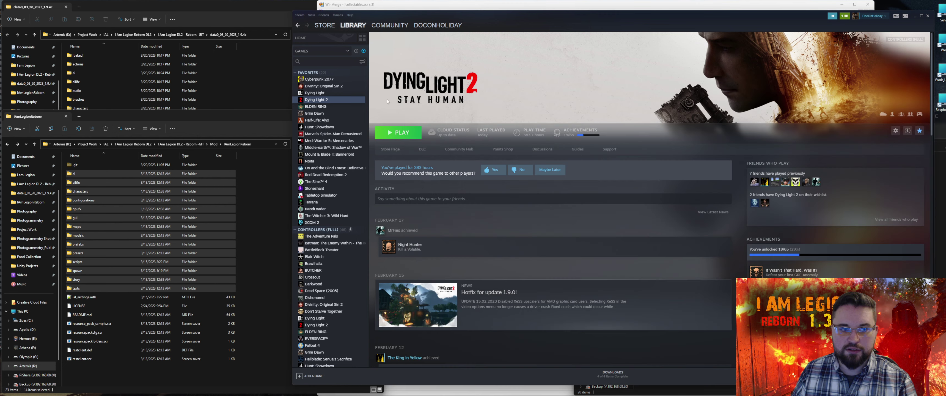
click(397, 133)
click(499, 264)
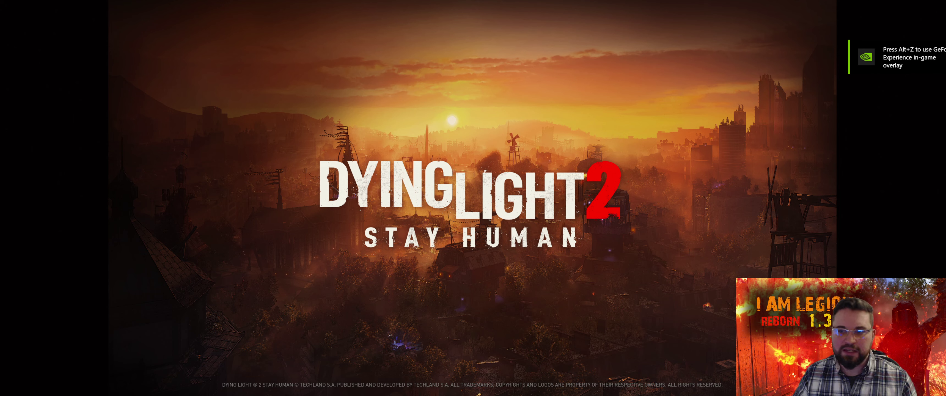
key(alt+Tab)
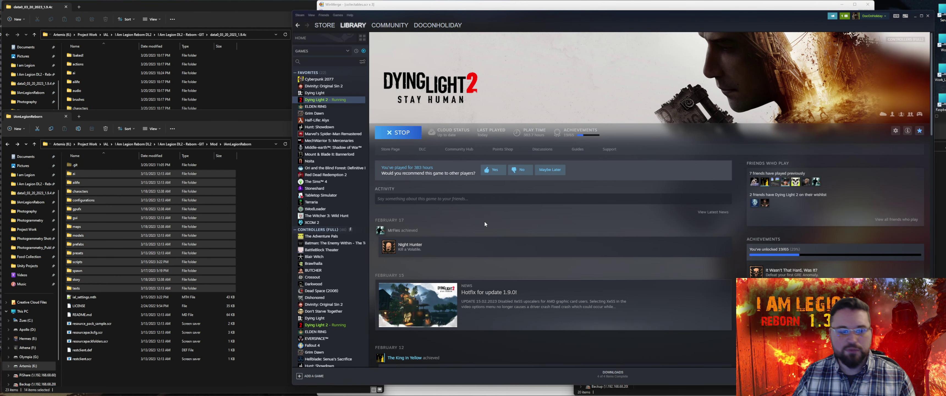
Return to the Dying Light 2 source folder and delete data2.pak
mouse_move(152, 381)
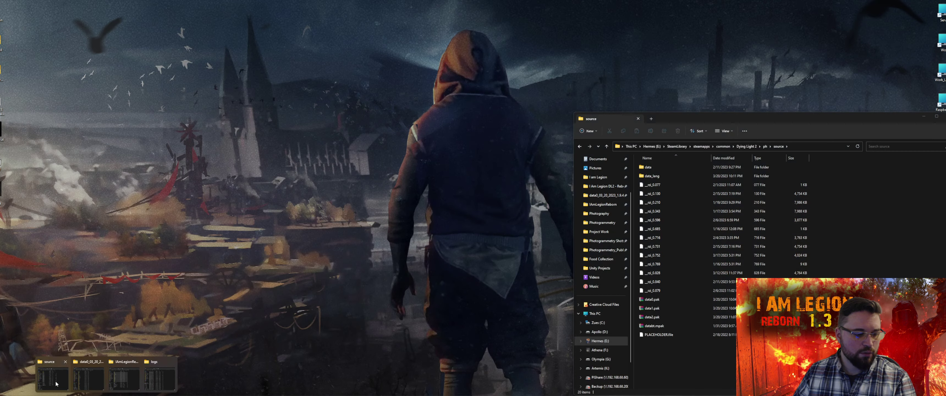
click(54, 379)
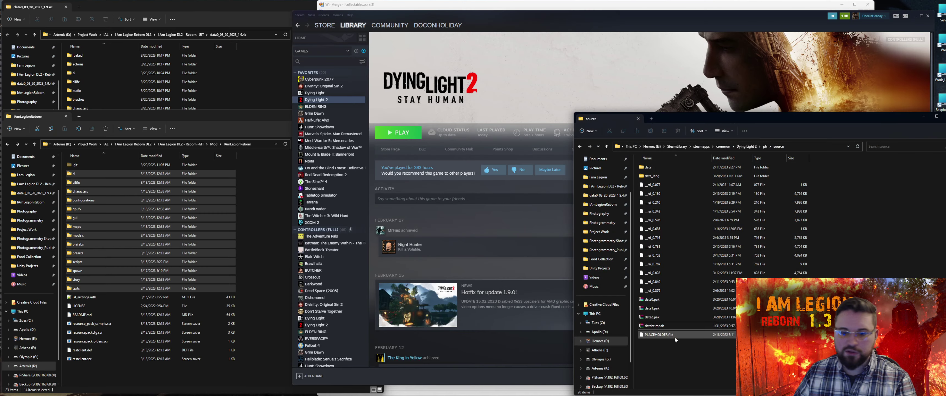
click(656, 318)
key(Delete)
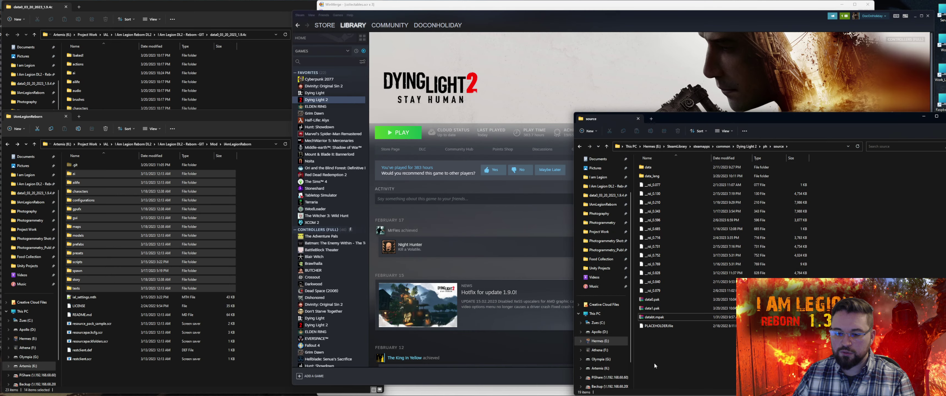
Launch Dying Light 2 from Steam to test it without data2.pak, and leave the game from its title screen
click(500, 79)
click(399, 132)
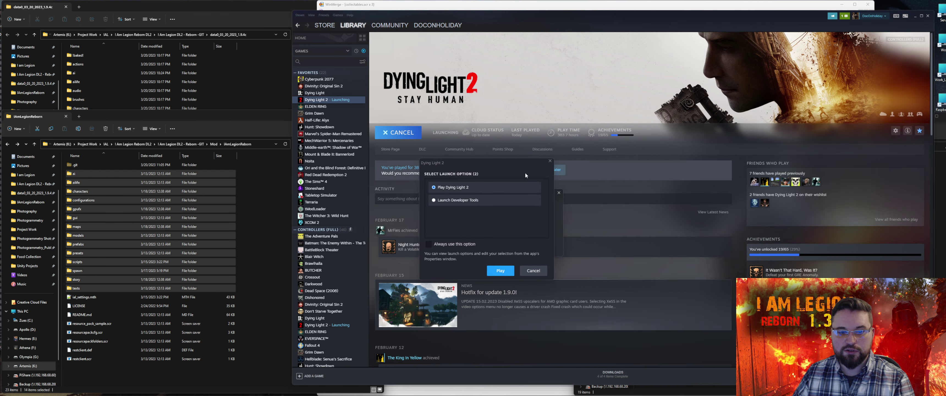
click(501, 271)
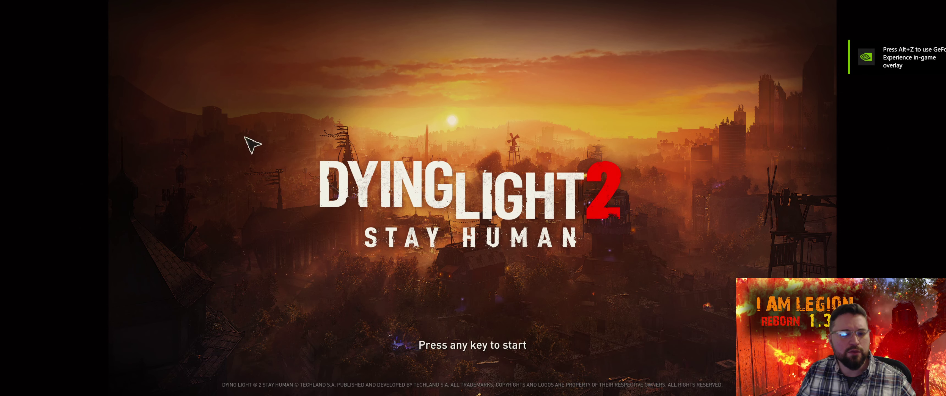
key(alt+Tab)
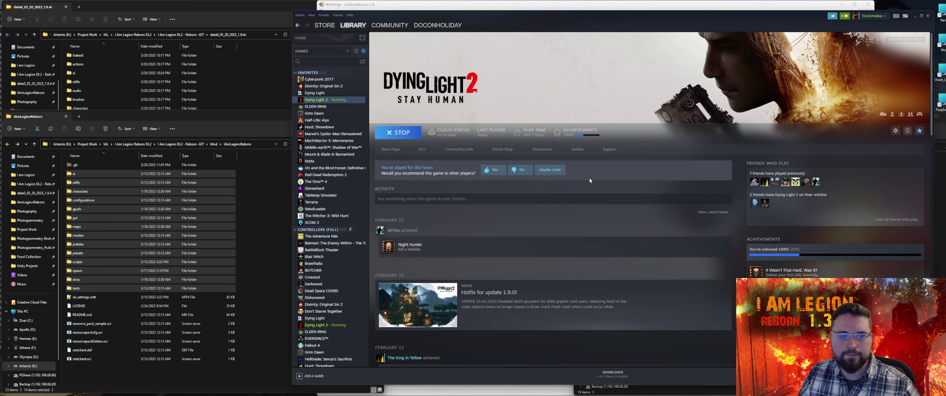
Restore the deleted data2.pak in the source folder and open it in WinRAR
mouse_move(107, 395)
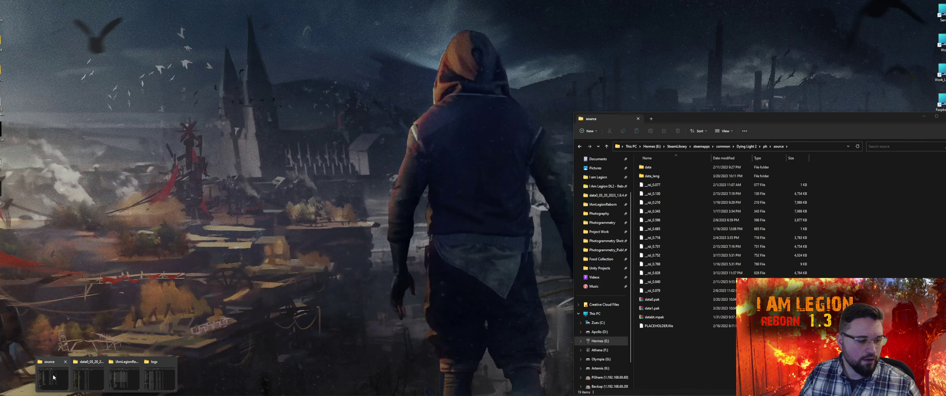
click(51, 376)
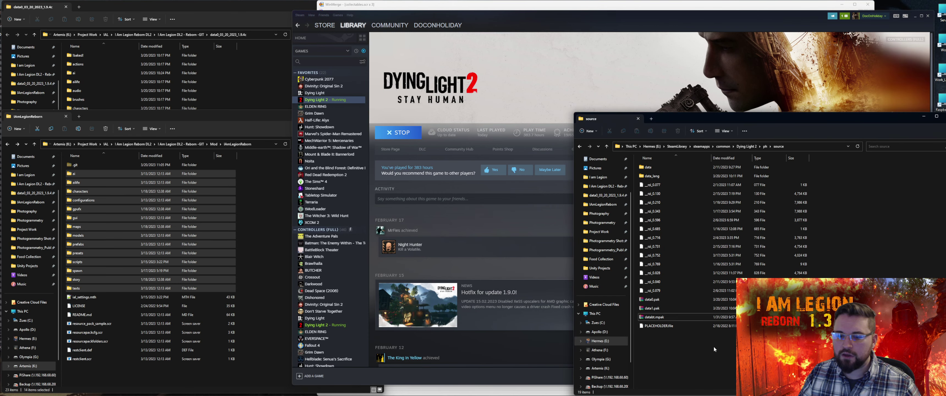
double_click(653, 317)
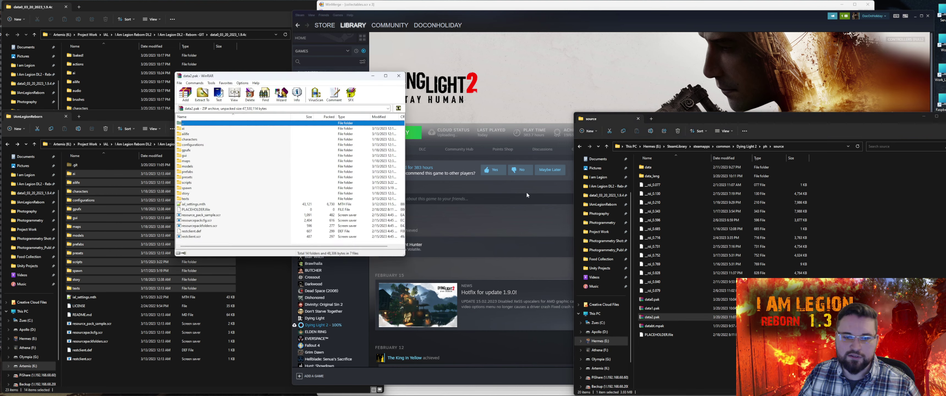
drag(284, 78, 492, 139)
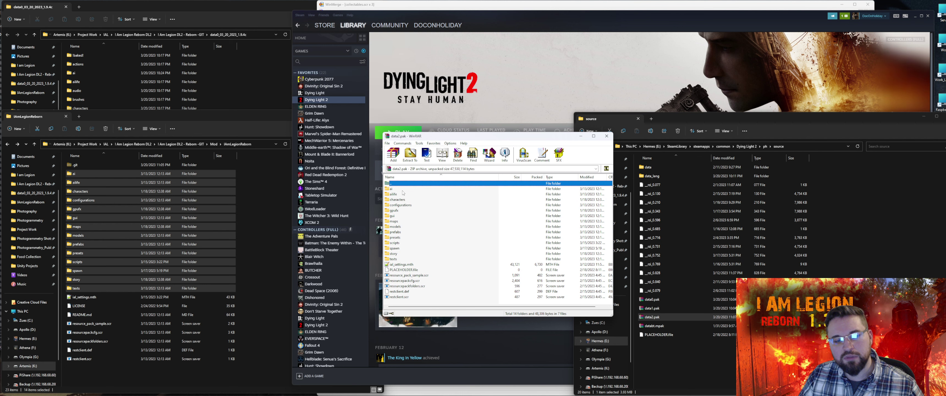
Delete the scripts folder from data2.pak and launch Dying Light 2 from Steam to test the reduced archive
click(394, 259)
shift+click(395, 243)
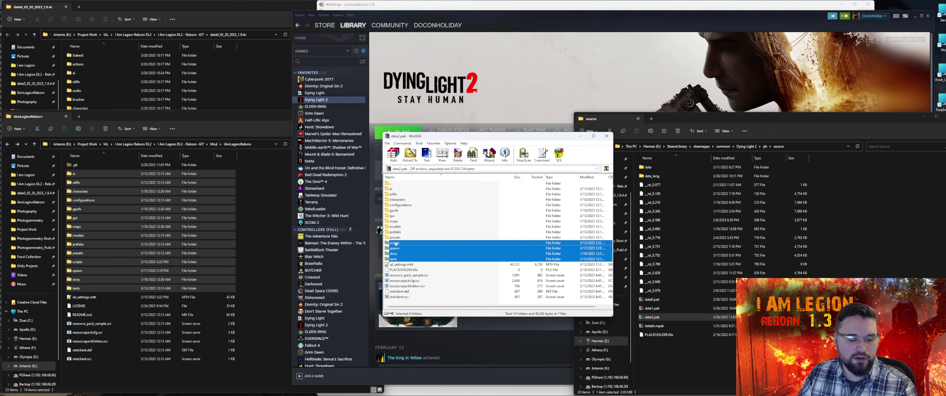
click(403, 297)
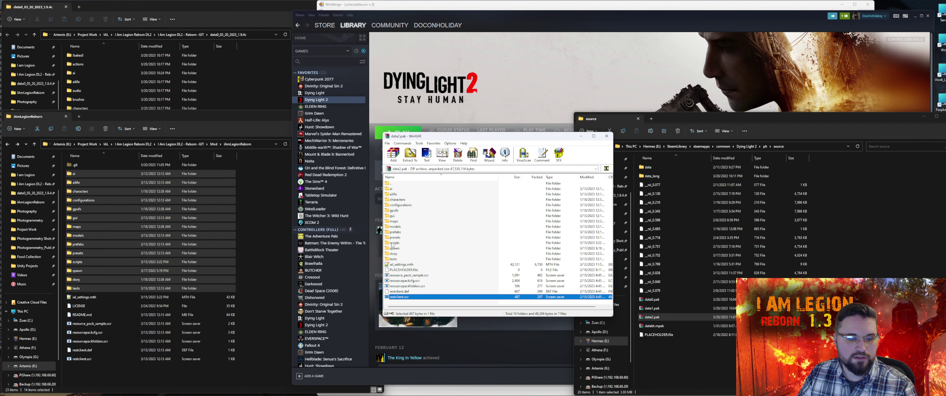
click(394, 243)
key(Delete)
key(Return)
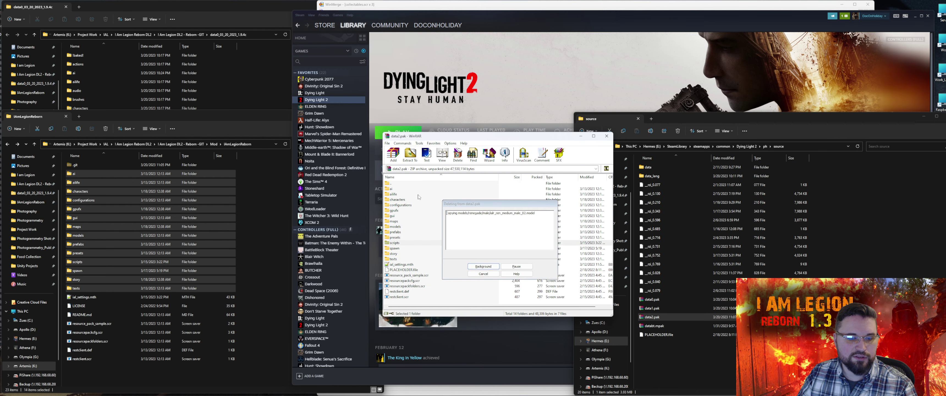
drag(501, 137, 232, 119)
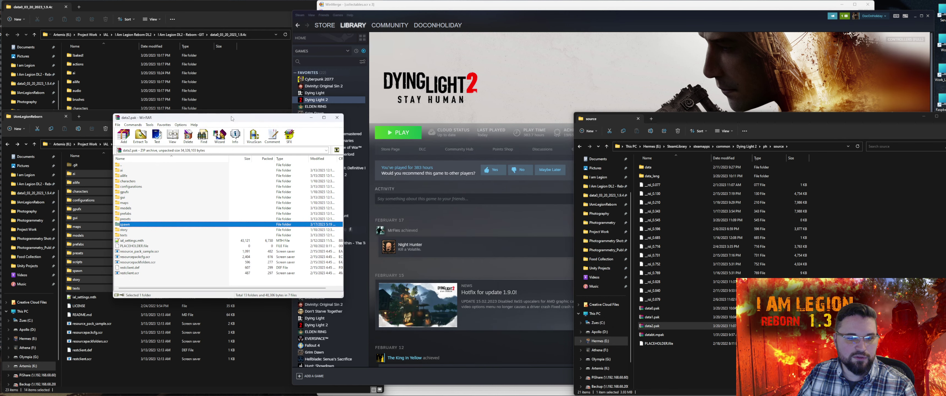
click(399, 132)
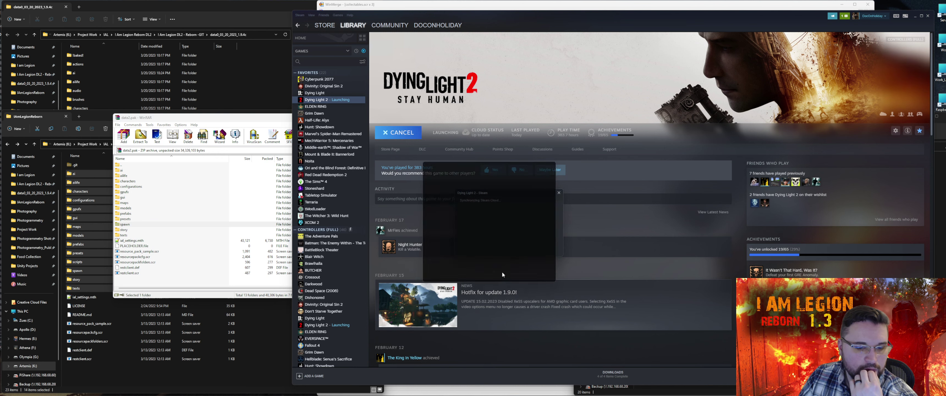
Open the newest crash log in the logs folder and examine its last entries
click(99, 395)
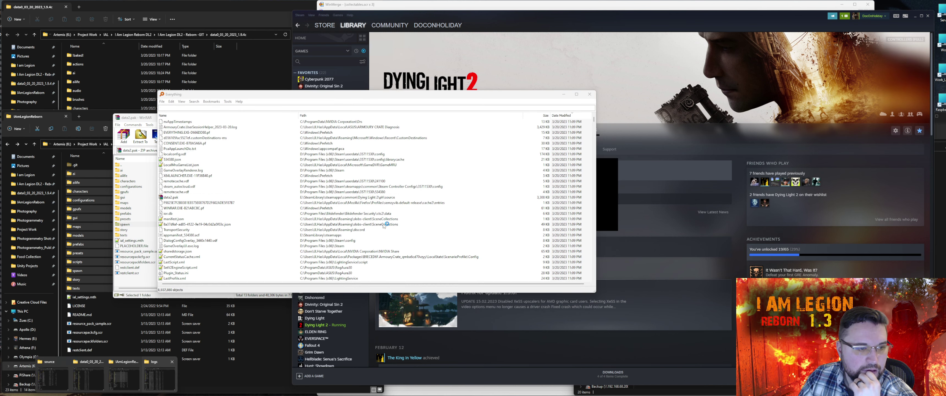
click(589, 95)
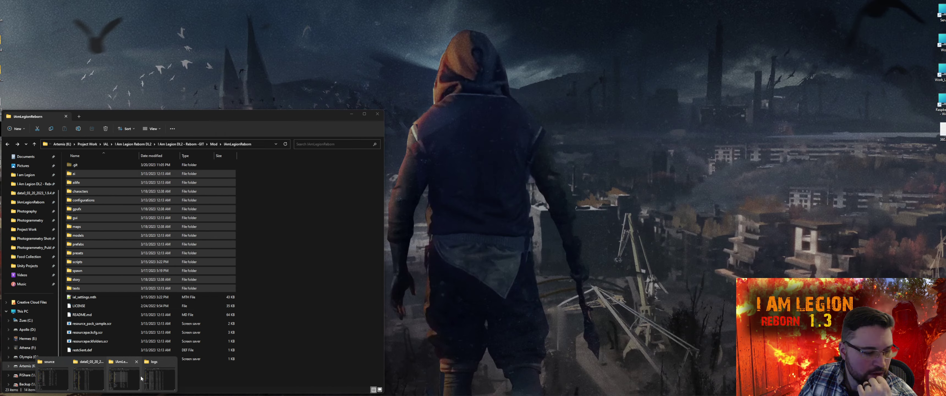
click(159, 378)
click(540, 135)
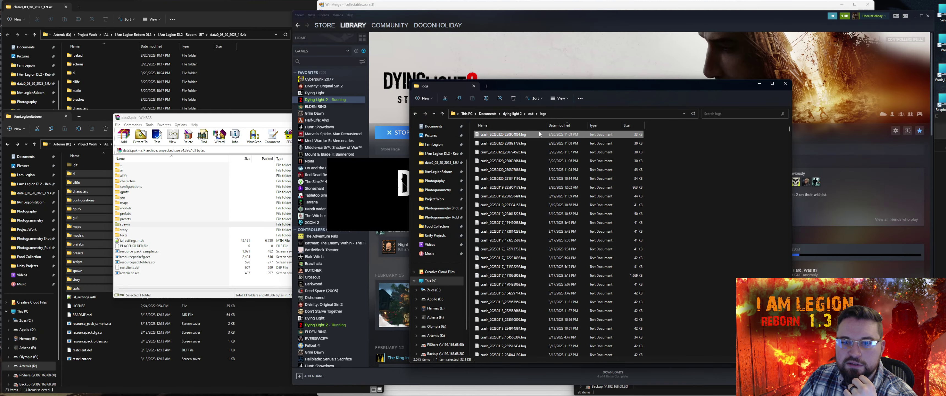
double_click(540, 135)
drag(433, 102, 421, 295)
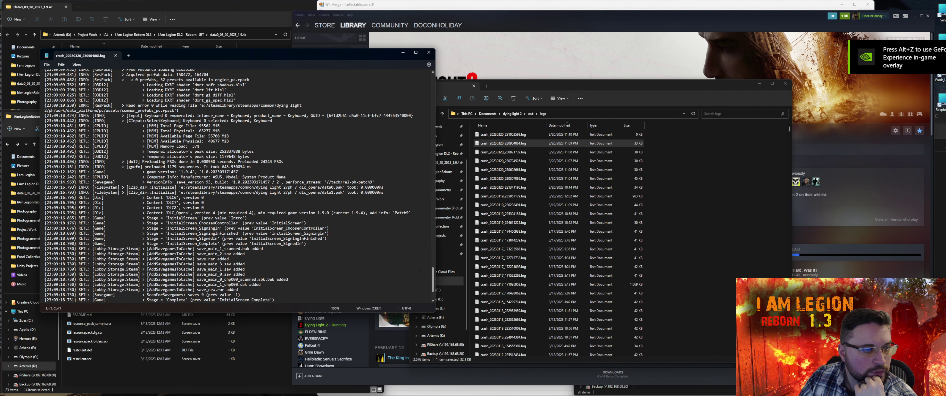